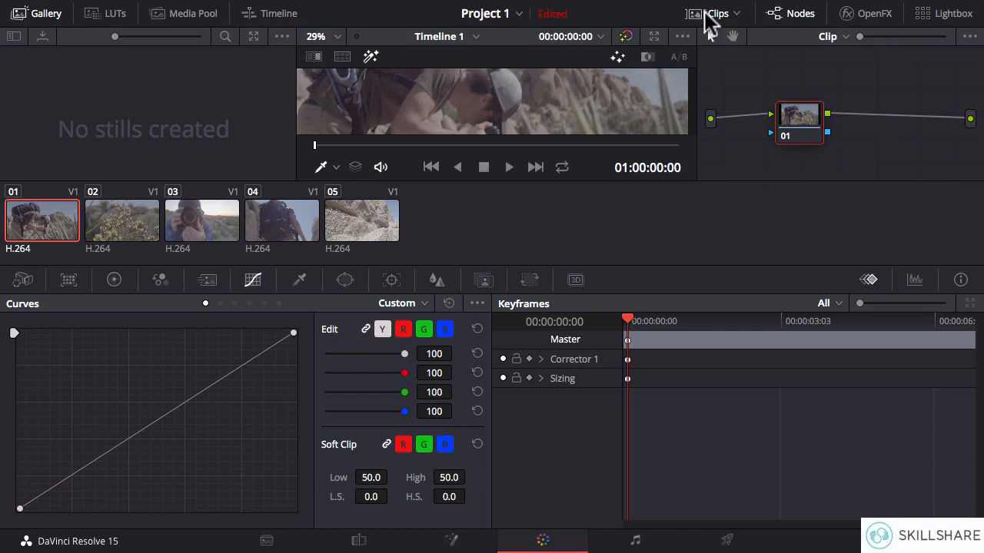
Hide the clip thumbnails and the stills gallery, and widen the node editor area.
left_click(707, 14)
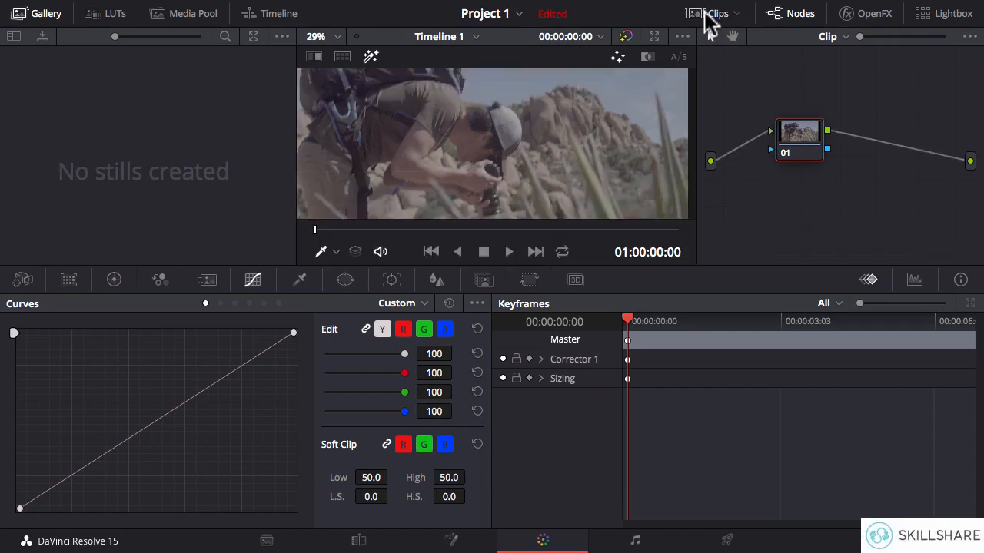
left_click(46, 15)
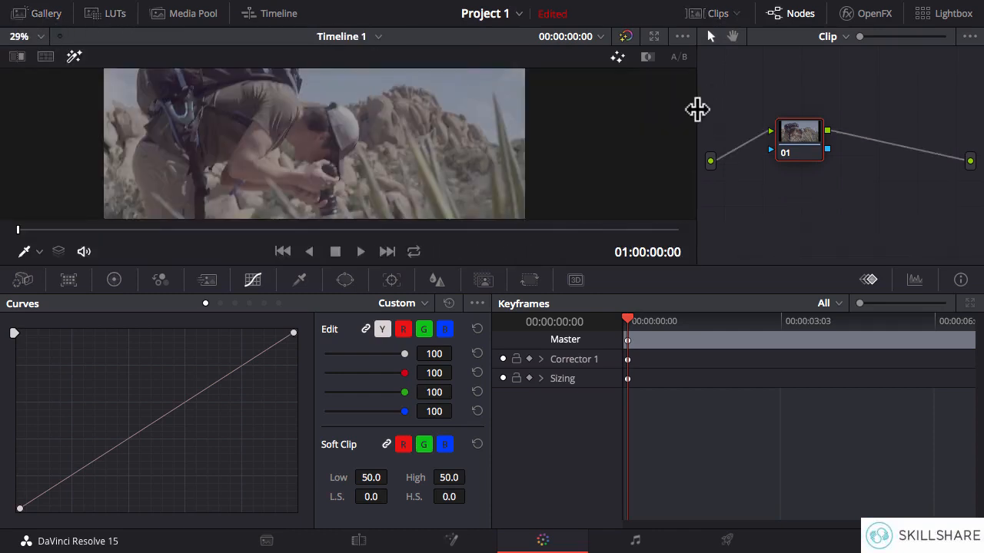
left_click_drag(698, 110, 490, 116)
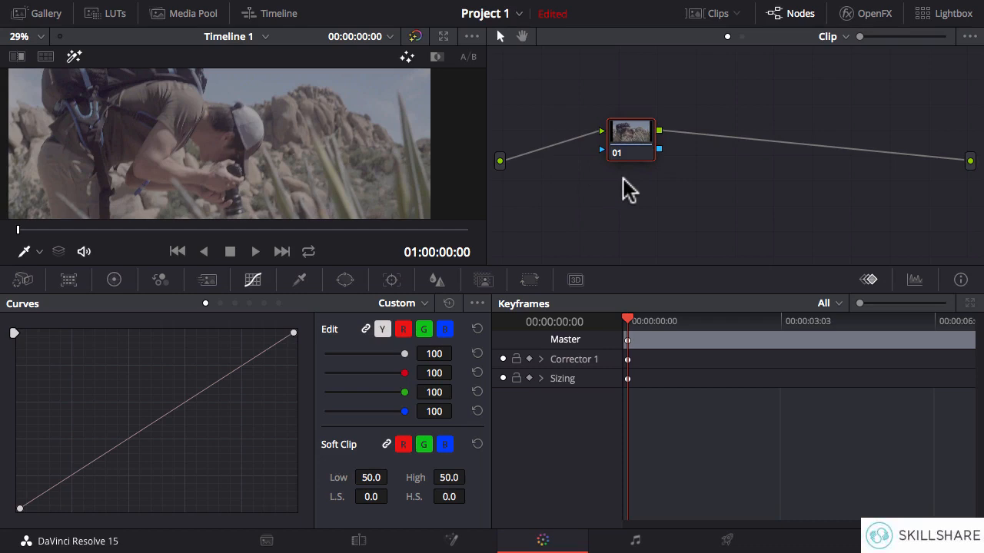
Display the primaries color wheels and show the video scope as a Waveform.
left_click(114, 281)
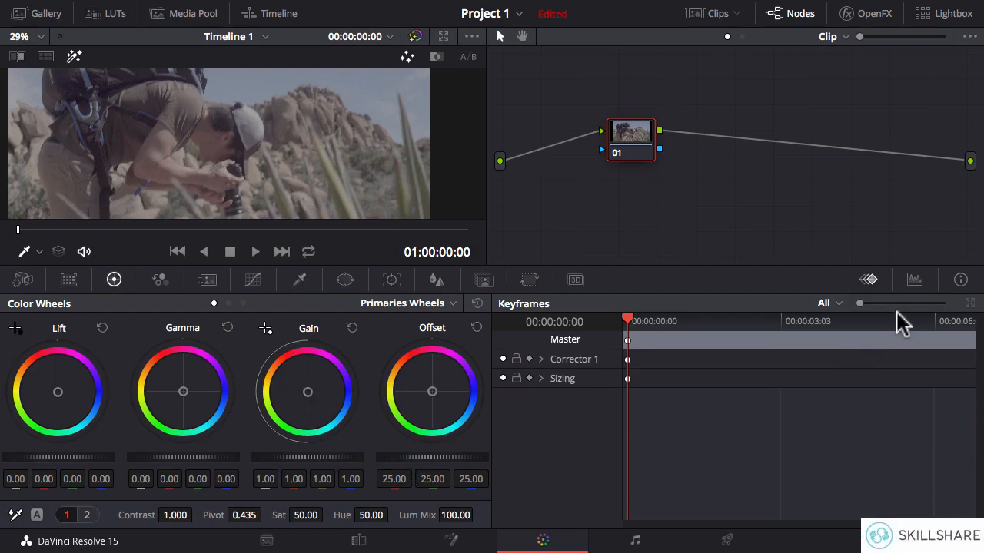
left_click(915, 280)
left_click(919, 298)
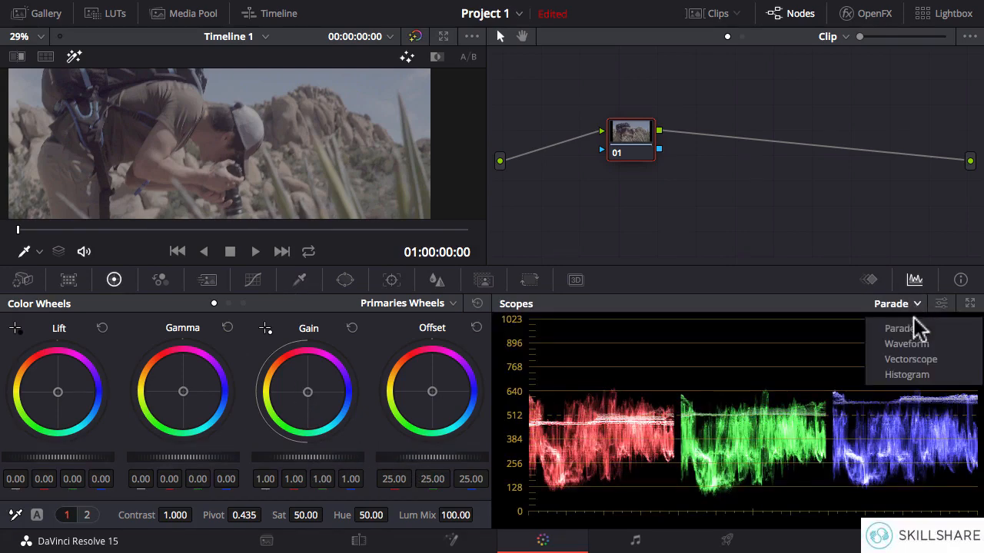
left_click(849, 343)
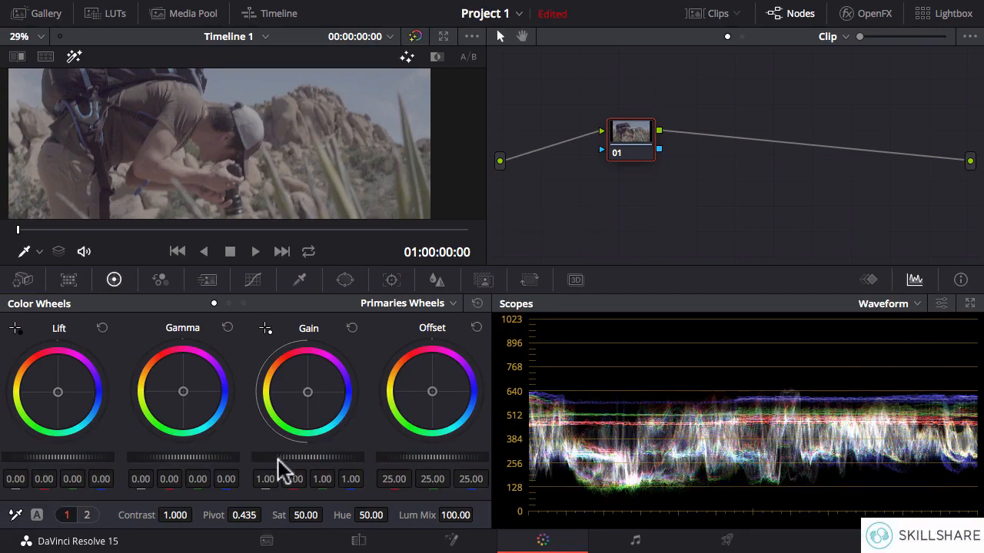
Grade the first clip on node 01 with master Lift -0.05, Gamma 0.01 and Gain 1.59.
left_click_drag(277, 457, 327, 456)
left_click_drag(69, 461, 58, 461)
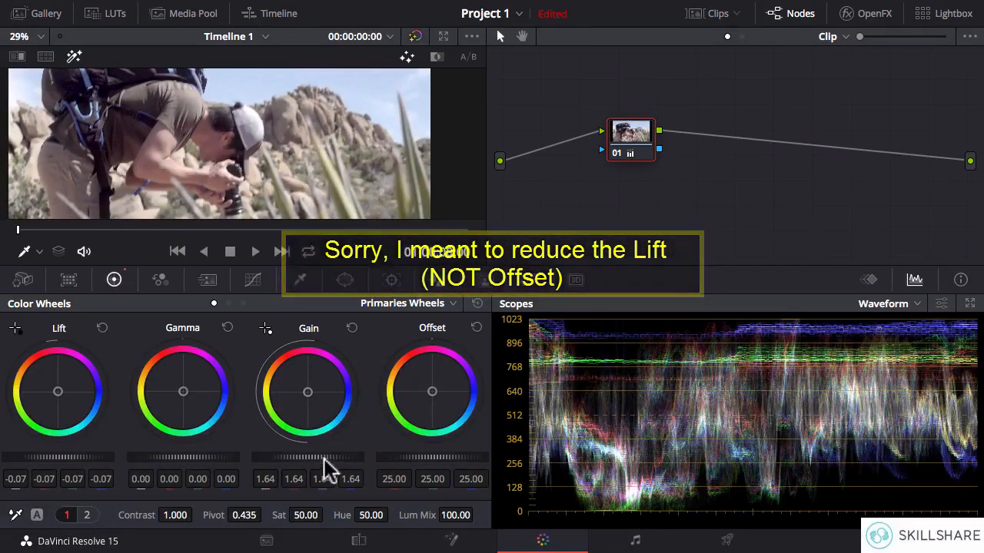
left_click_drag(324, 459, 322, 459)
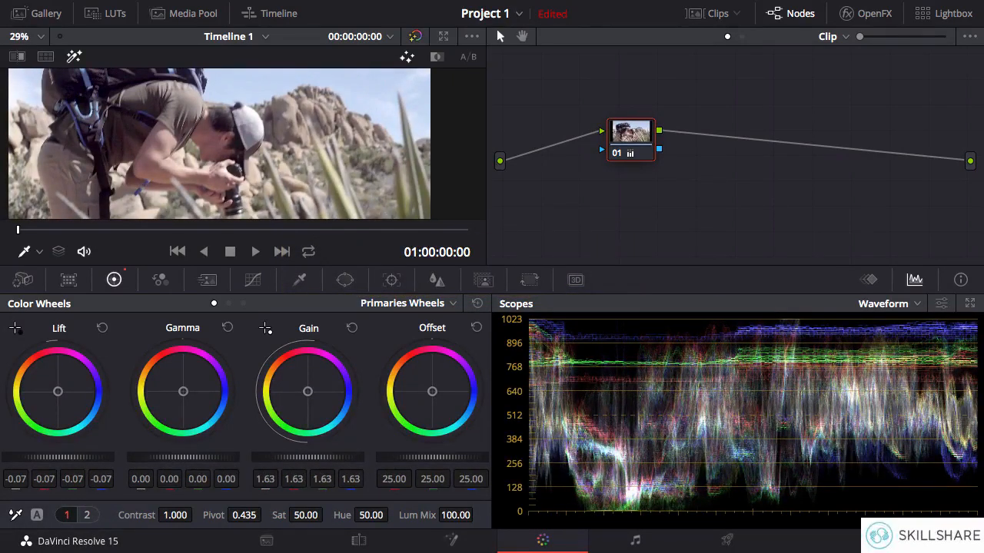
left_click_drag(183, 459, 185, 459)
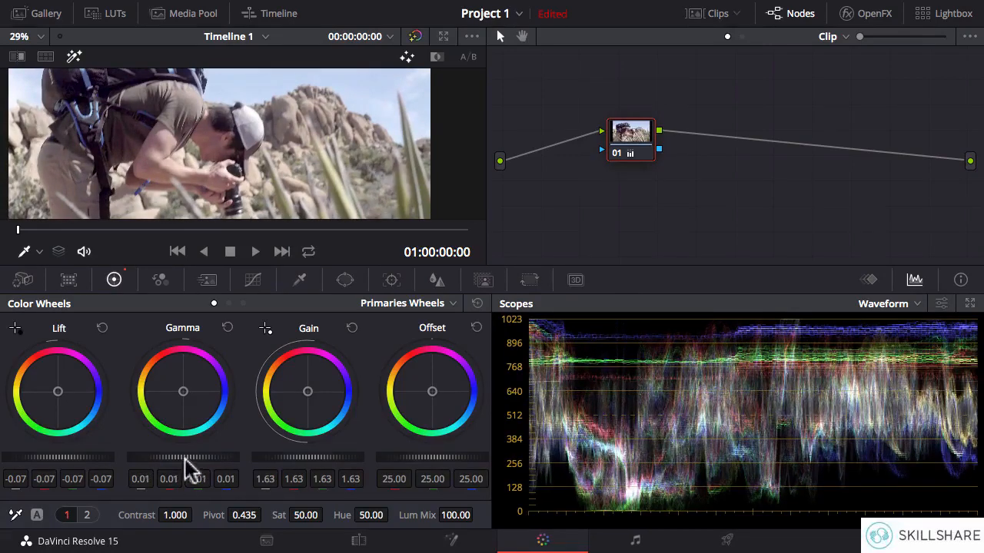
left_click_drag(46, 461, 103, 466)
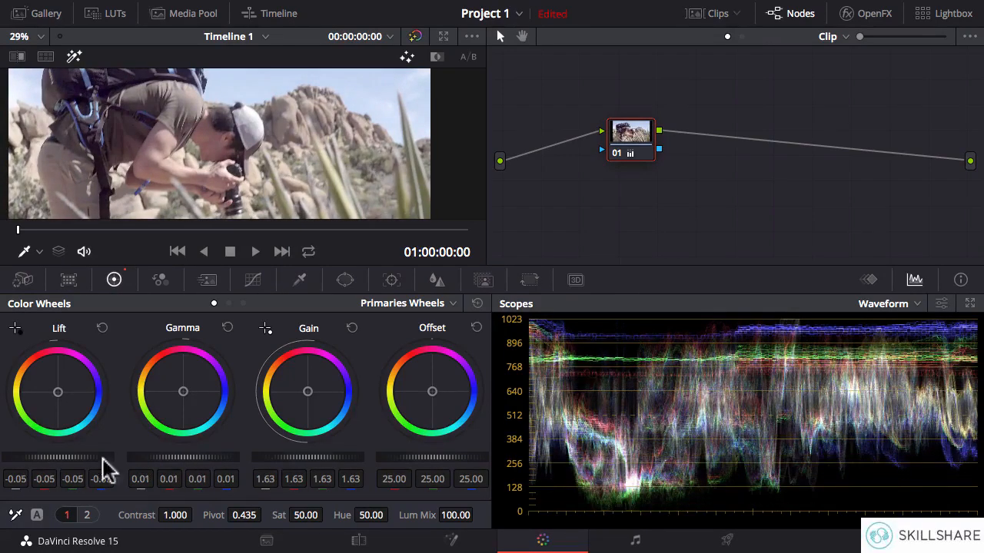
left_click_drag(307, 458, 302, 458)
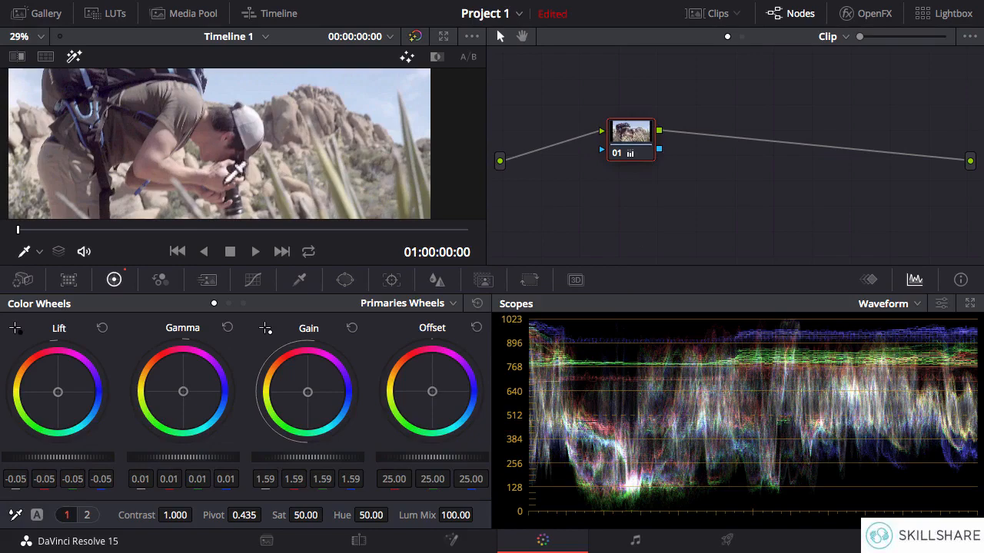
Scrub through the graded first clip to the frame at 01:00:05:22.
left_click(21, 231)
left_click_drag(21, 230, 151, 246)
left_click_drag(234, 250, 398, 240)
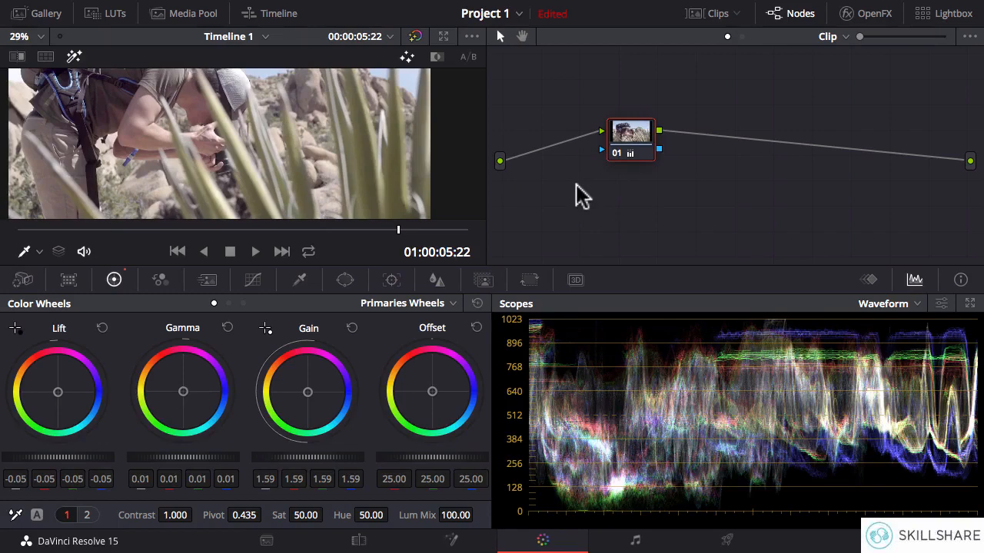
Toggle node 01 off and on repeatedly to compare the first clip with and without its grade, leaving it enabled.
key("super+d")
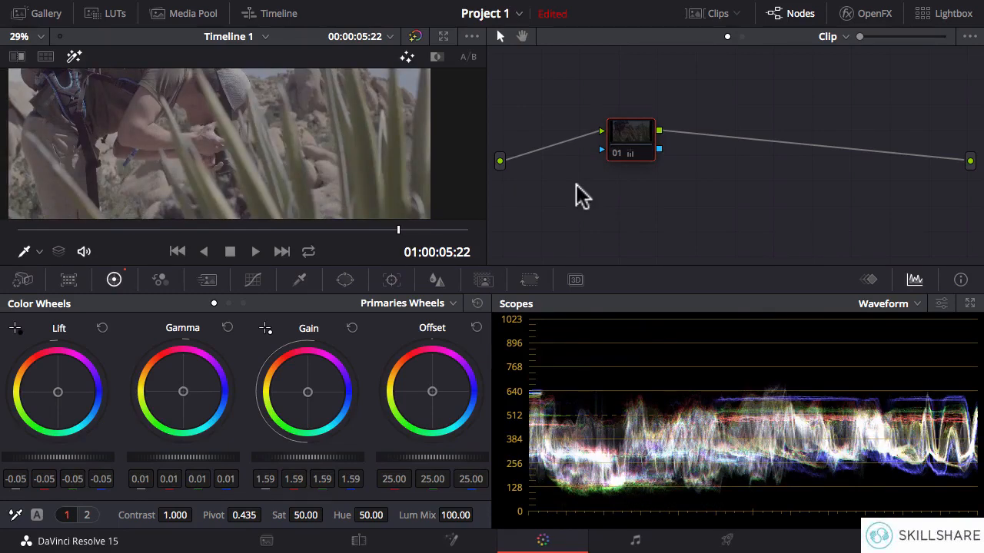
key("super+d")
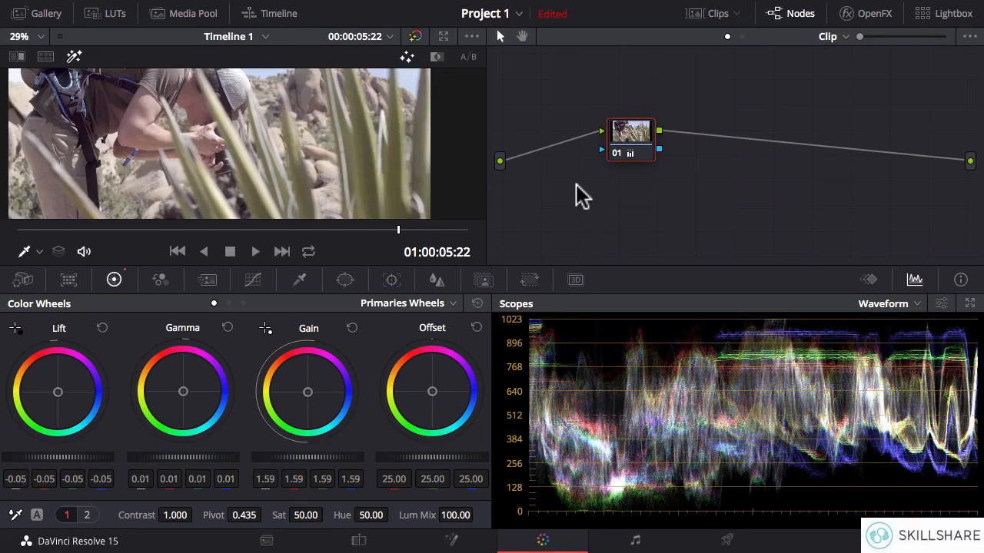
key("super+d")
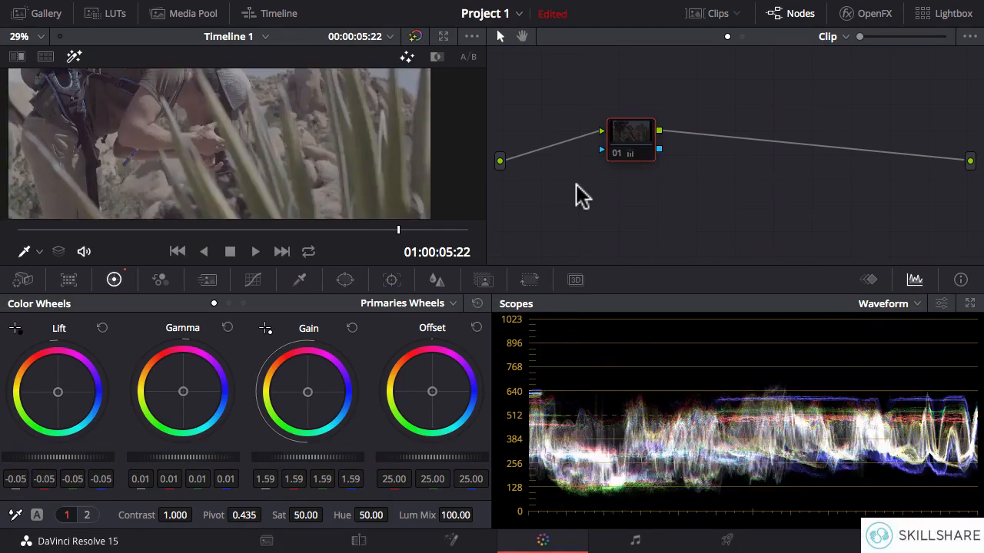
key("super+d")
key("super+d")
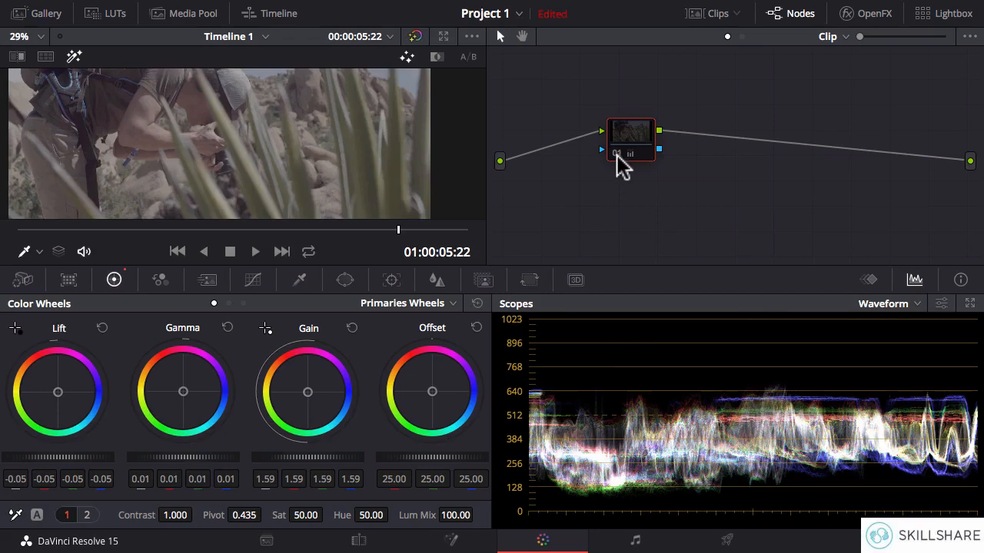
key("super+d")
key("super+d")
key("super+d")
left_click(618, 154)
left_click(617, 155)
left_click(618, 154)
left_click(618, 154)
left_click(618, 155)
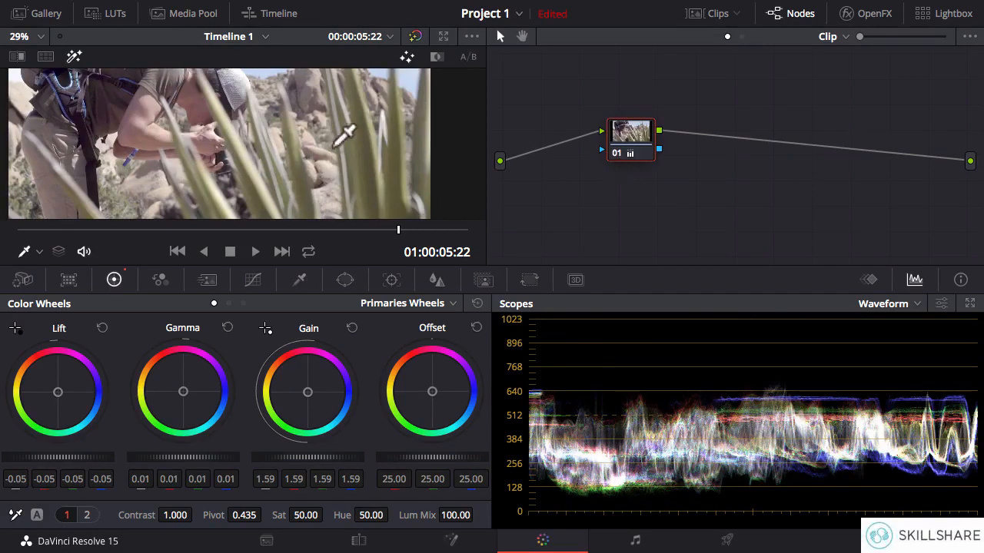
Show the clip thumbnails, select clip 02 and raise its master Gain to 2.28.
left_click(711, 15)
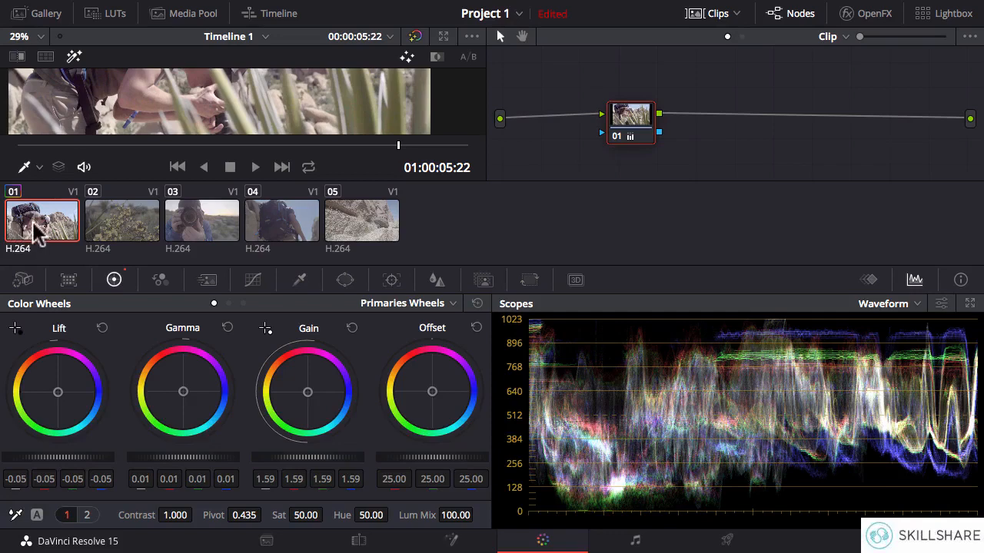
left_click(129, 234)
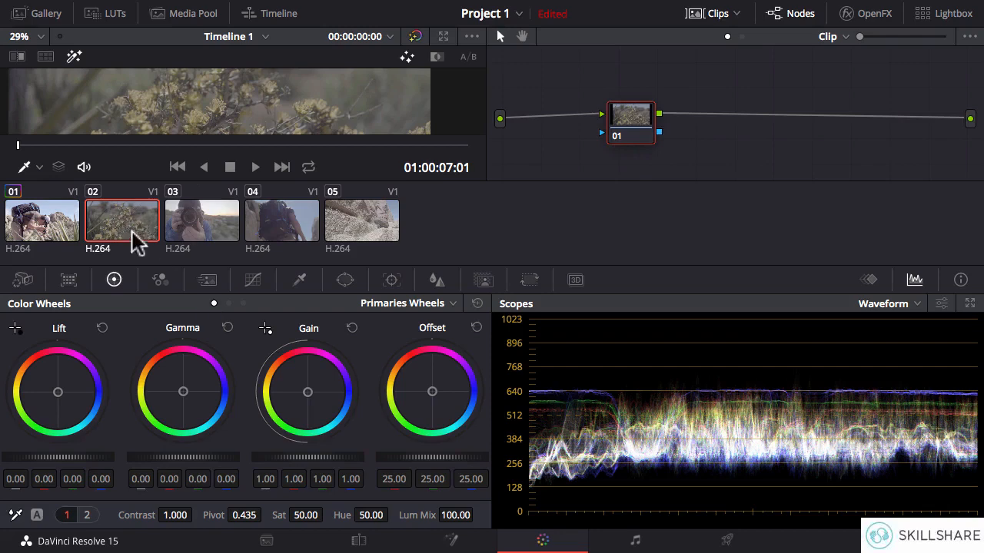
left_click_drag(282, 457, 350, 457)
left_click_drag(279, 457, 421, 457)
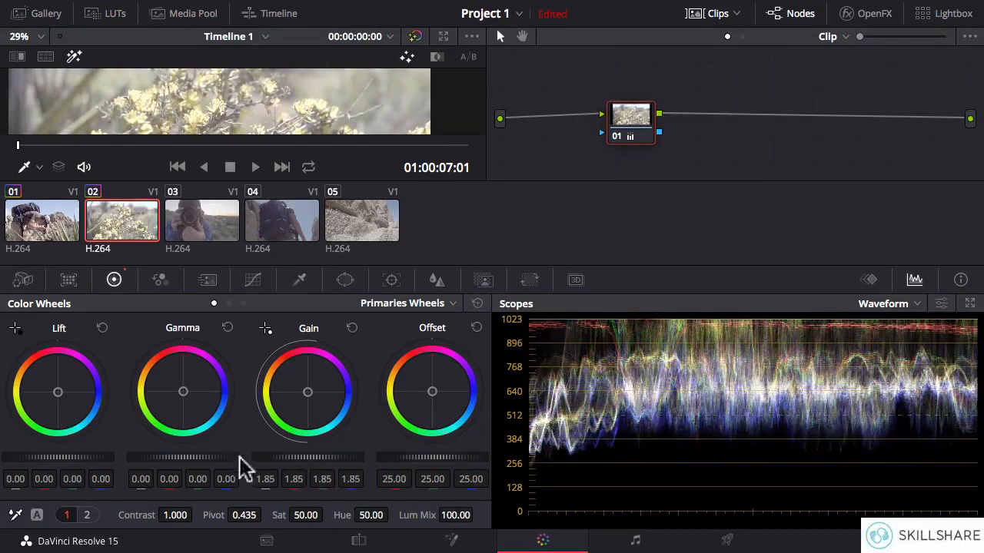
left_click_drag(286, 458, 334, 459)
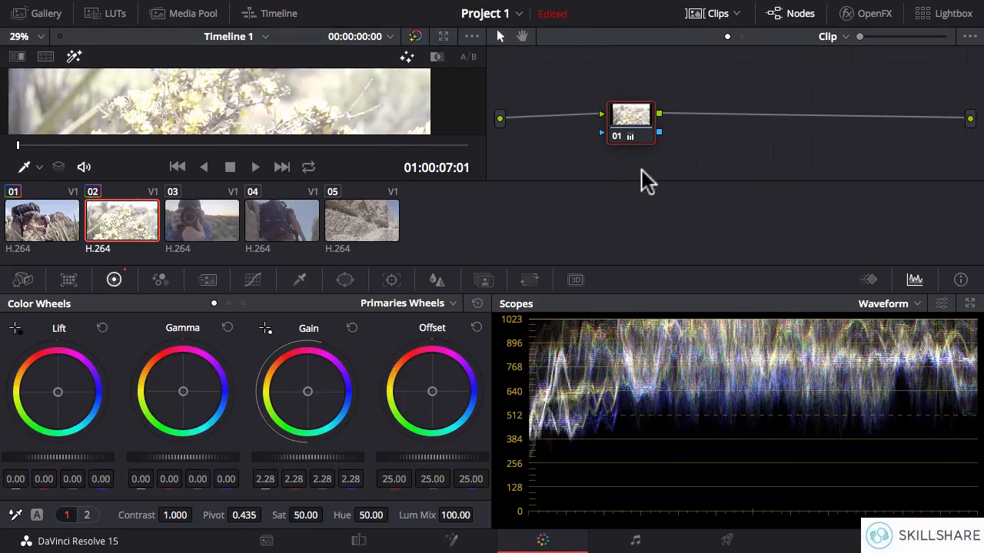
Toggle node 01 of clip 02 to compare the image with and without the gain change, leaving it disabled.
key("ctrl+d")
key("ctrl+d")
key("ctrl+d")
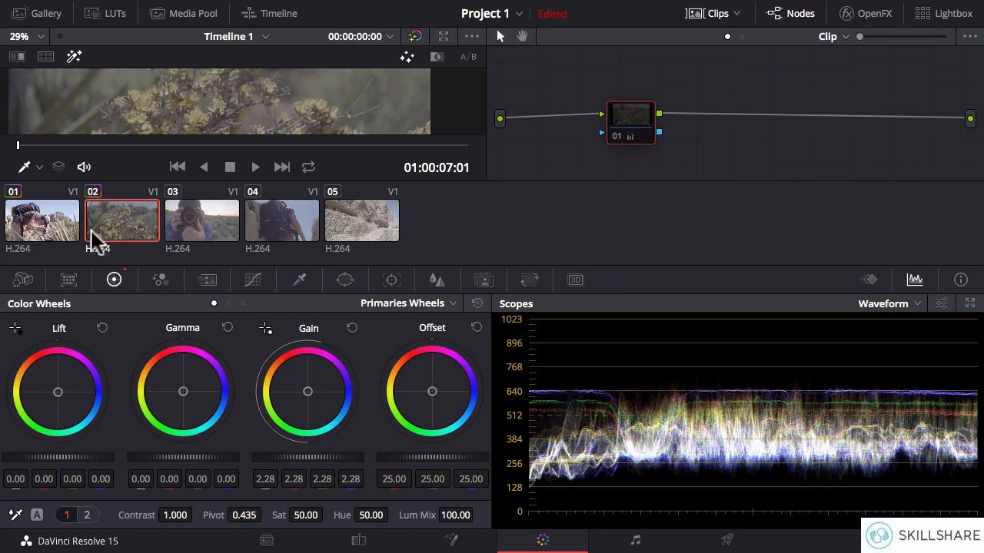
Reset all grades and nodes on clip 02, and do the same on clip 01.
right_click(566, 146)
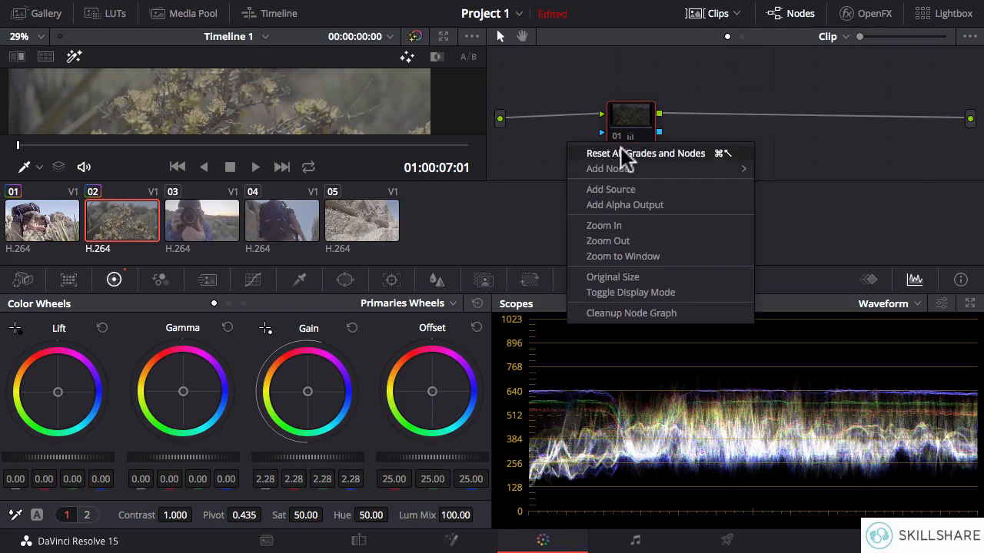
left_click(682, 158)
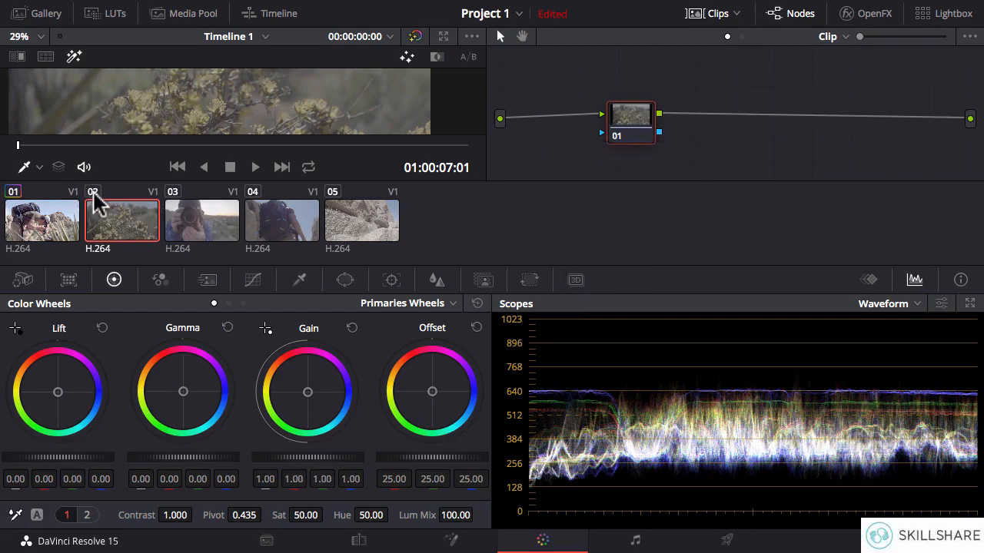
left_click(50, 222)
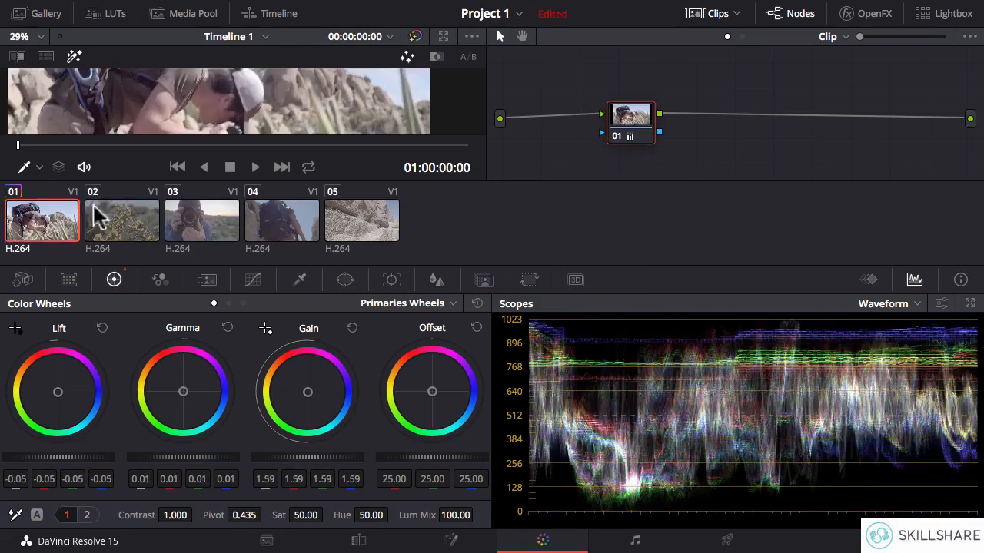
right_click(709, 146)
left_click(754, 153)
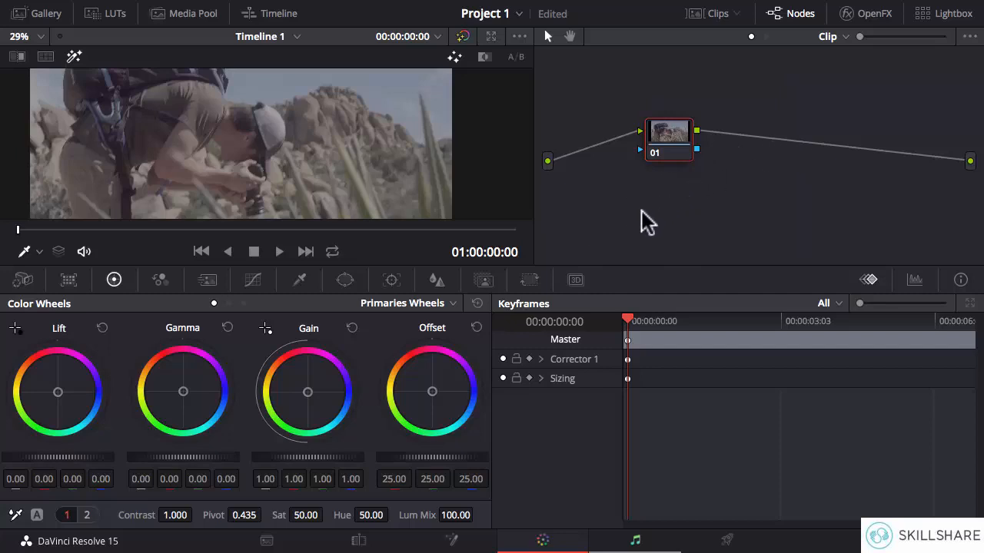
Add a serial node after node 01 and delete it, doing this twice.
mouse_move(581, 9)
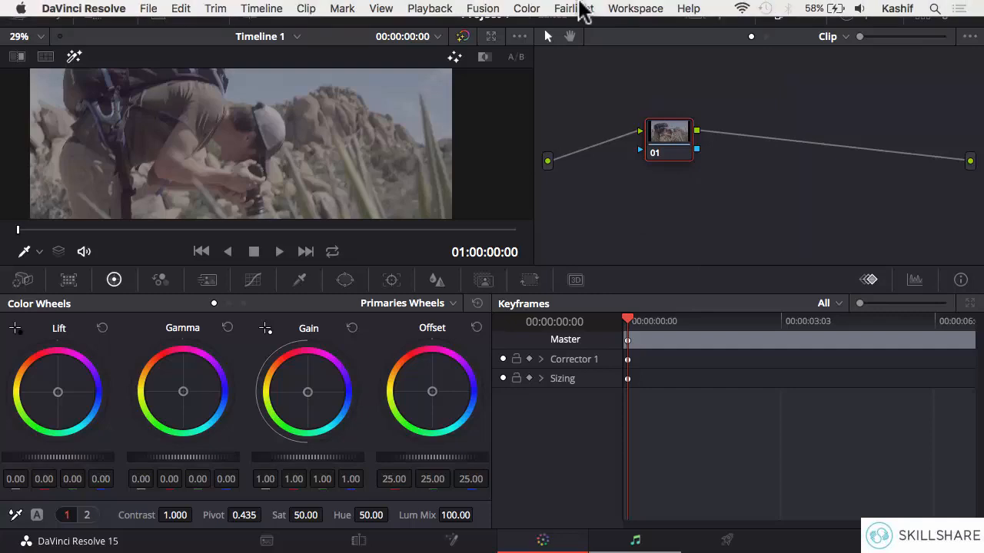
left_click(527, 10)
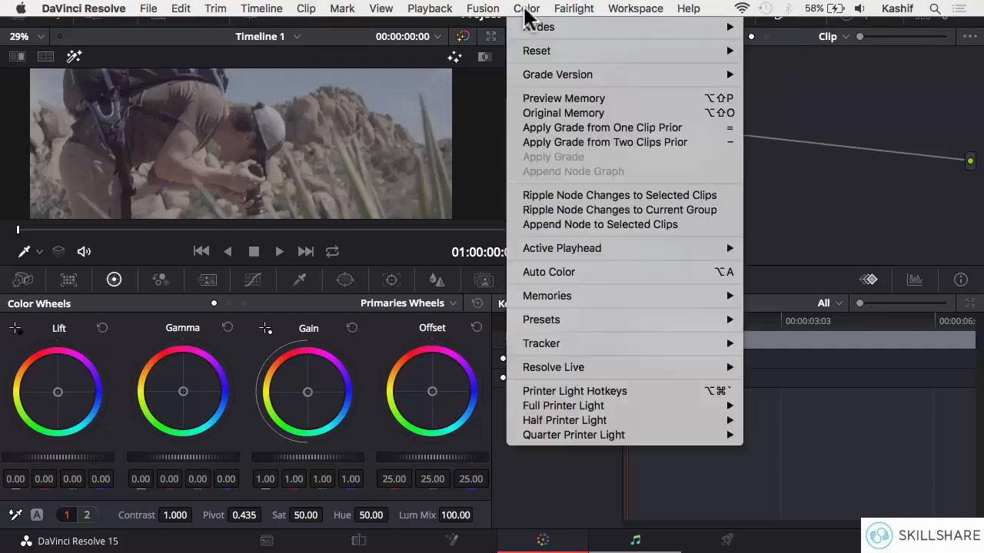
mouse_move(542, 28)
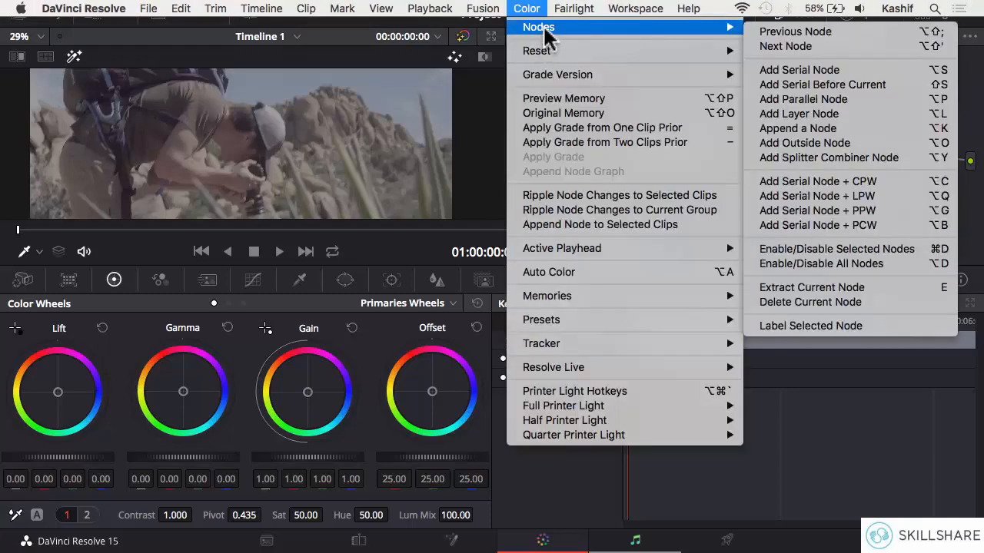
left_click(822, 70)
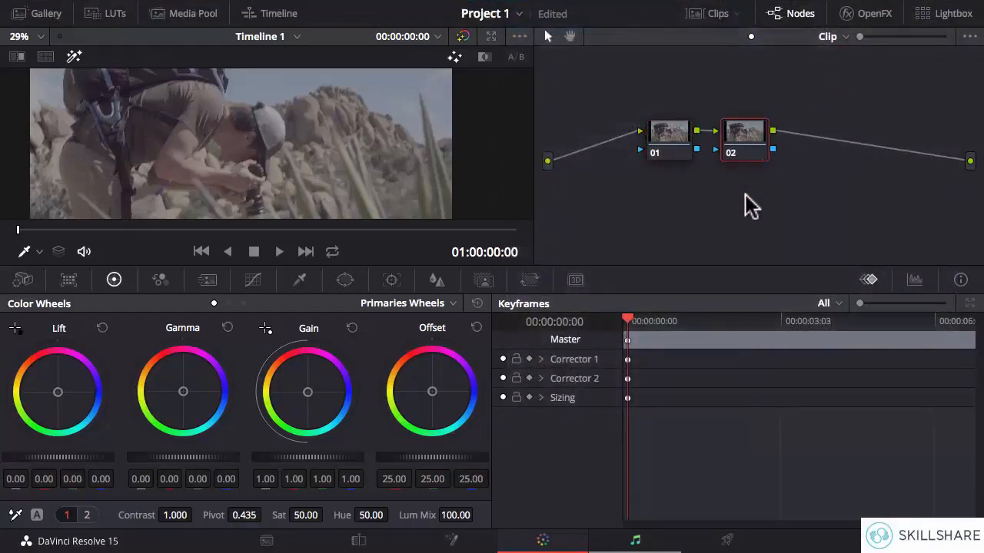
key("Delete")
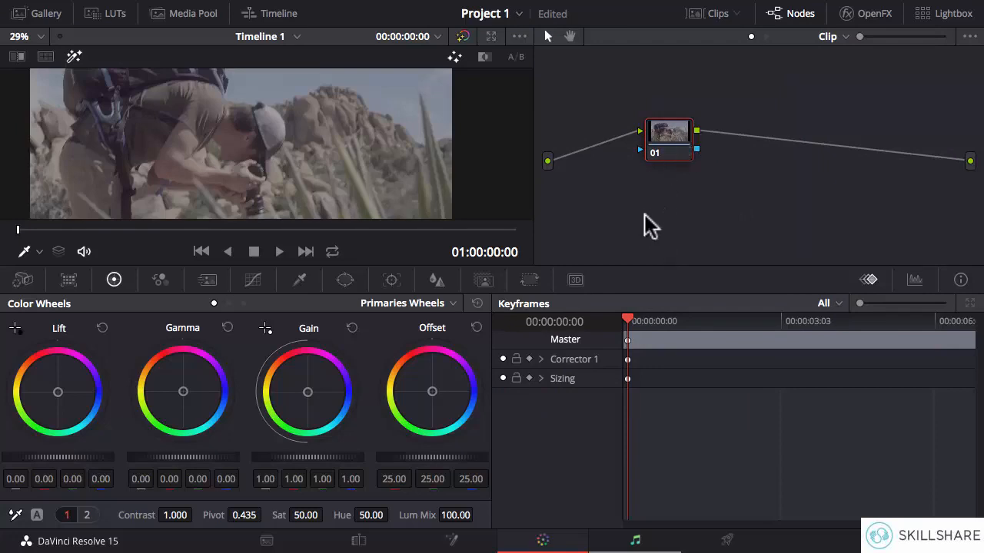
key("alt+s")
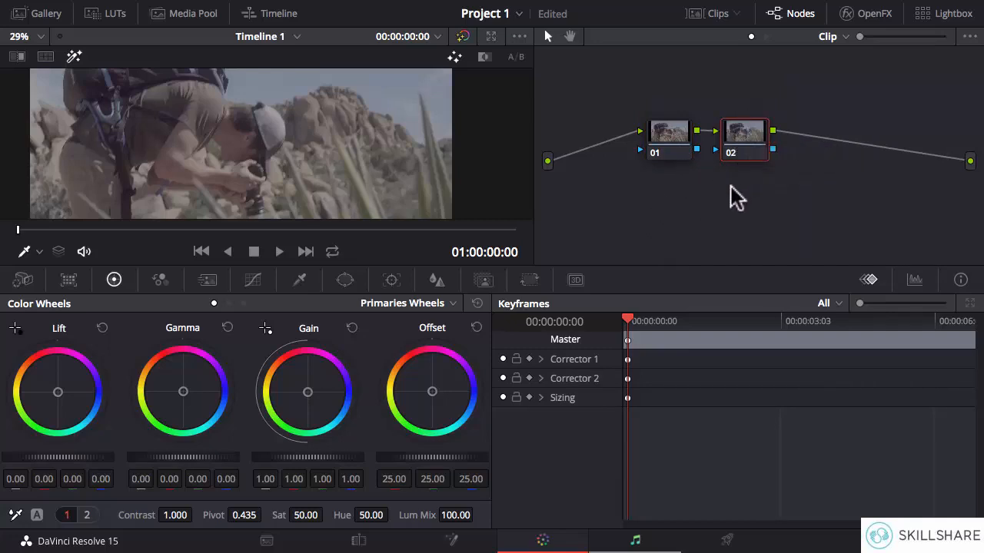
key("Delete")
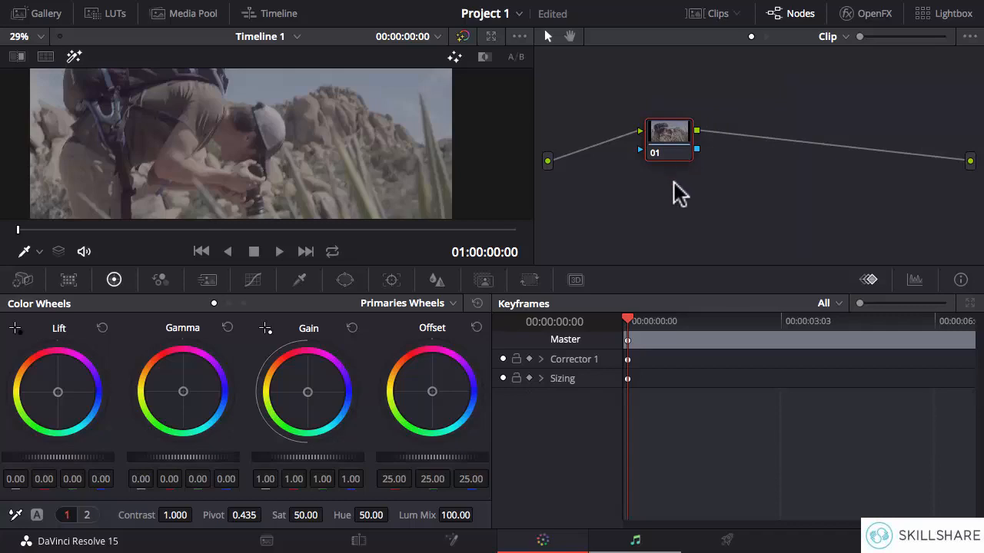
Add a serial node after node 01 in the first clip's node graph.
right_click(671, 139)
mouse_move(727, 212)
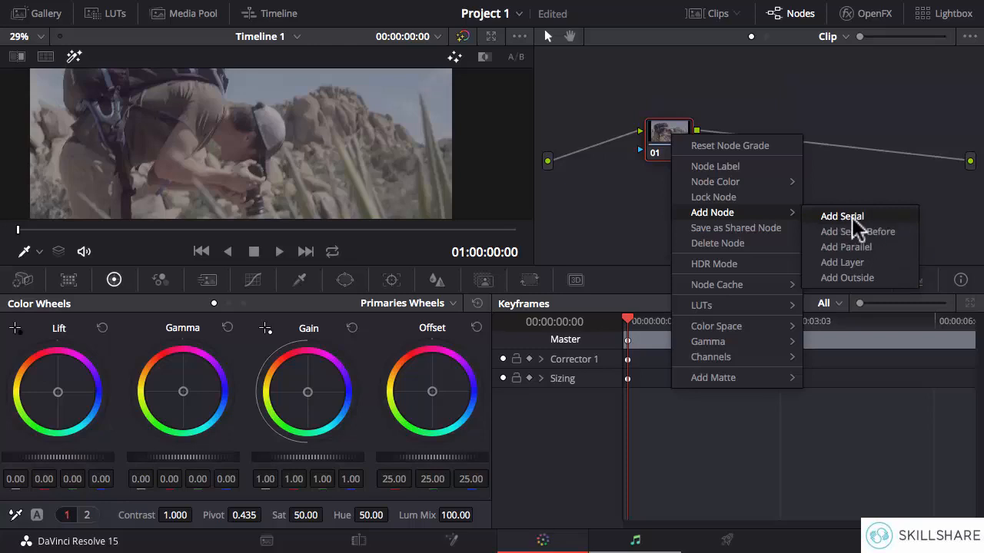
left_click(850, 217)
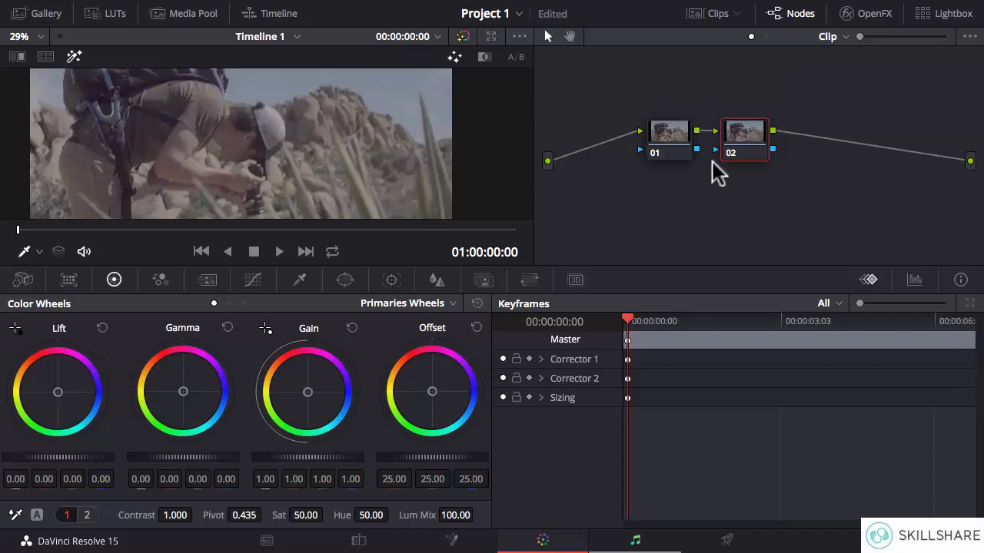
Shift node 01's gamma strongly toward blue, to about 0.46 in the blue channel, and label the node BLUE.
left_click(669, 132)
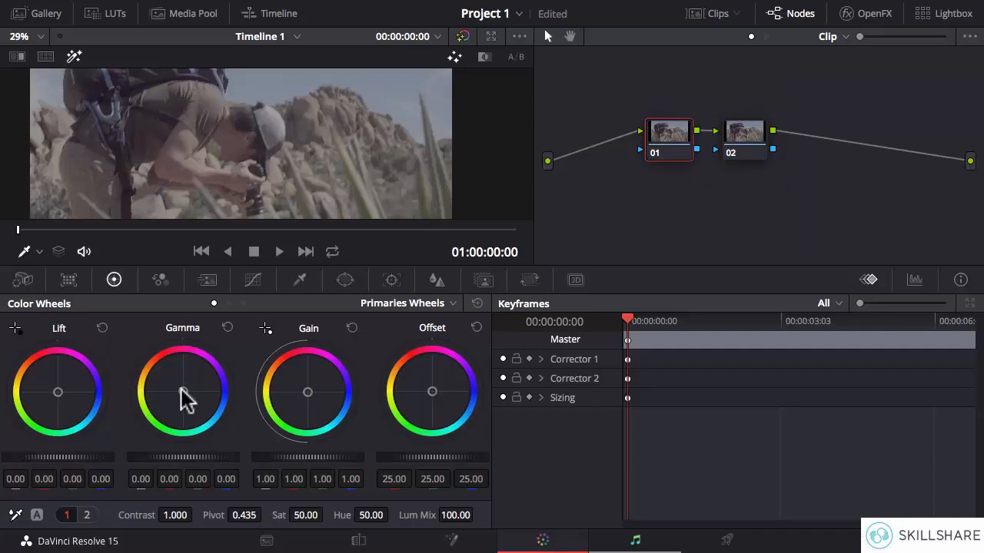
left_click_drag(185, 399, 216, 394)
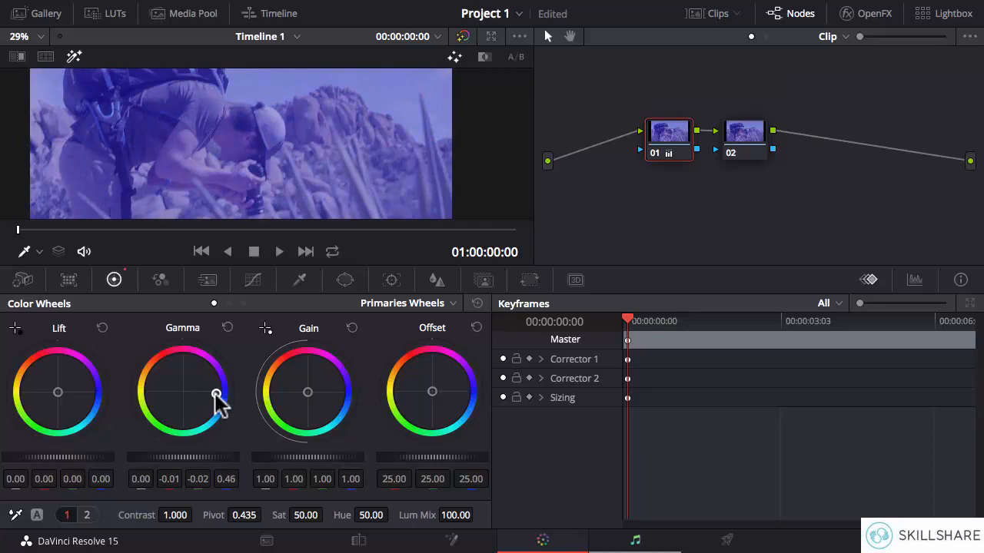
right_click(669, 135)
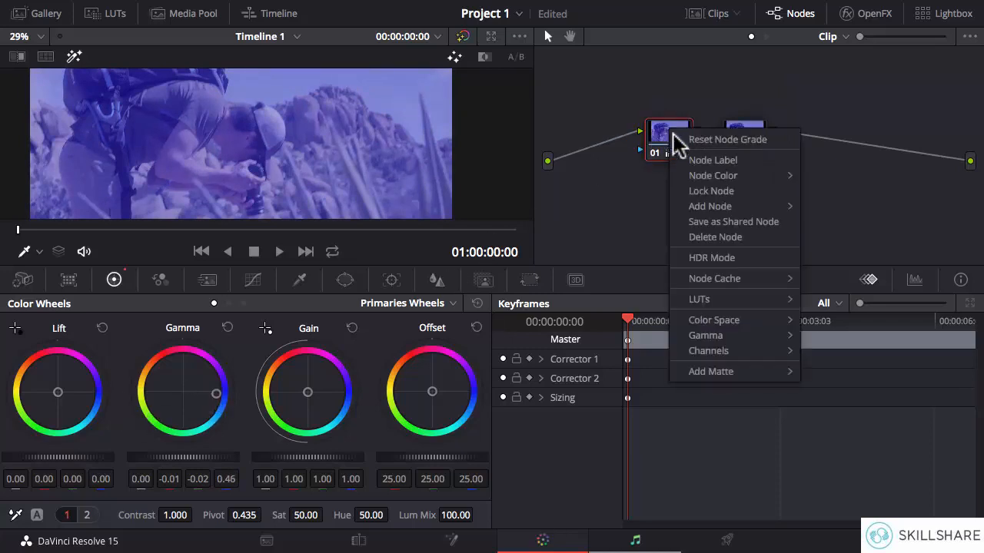
left_click(712, 160)
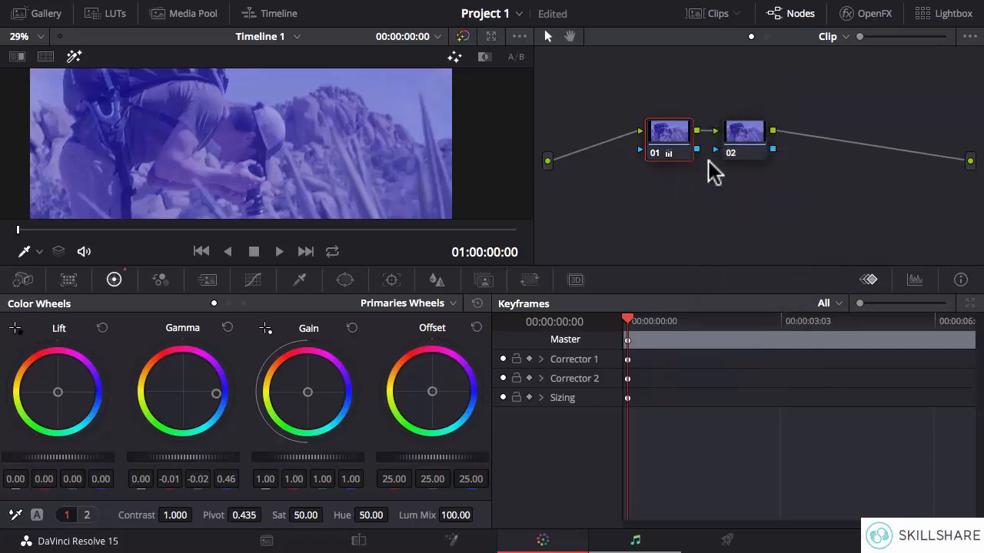
type("BLUE")
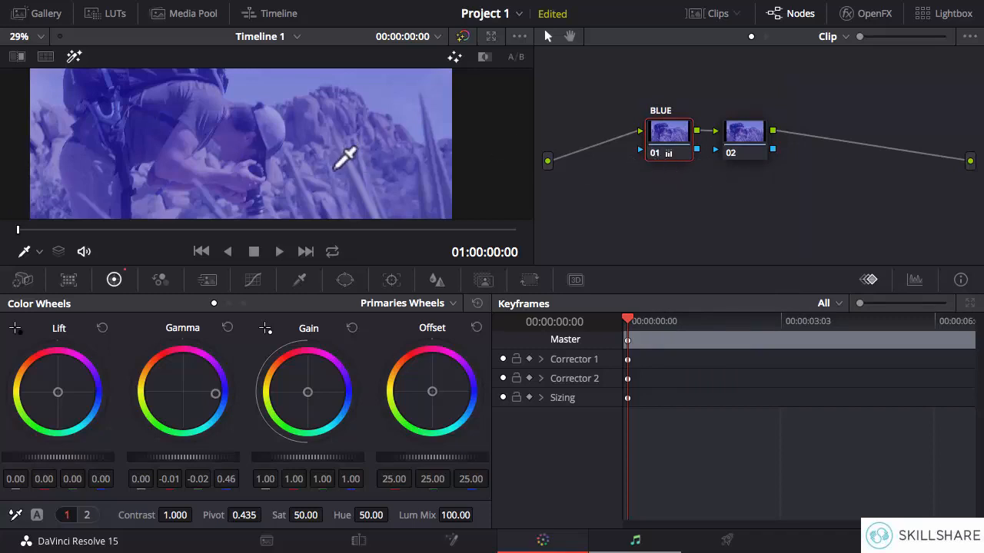
Desaturate the image in node 02 by setting its saturation to 0.
left_click(734, 150)
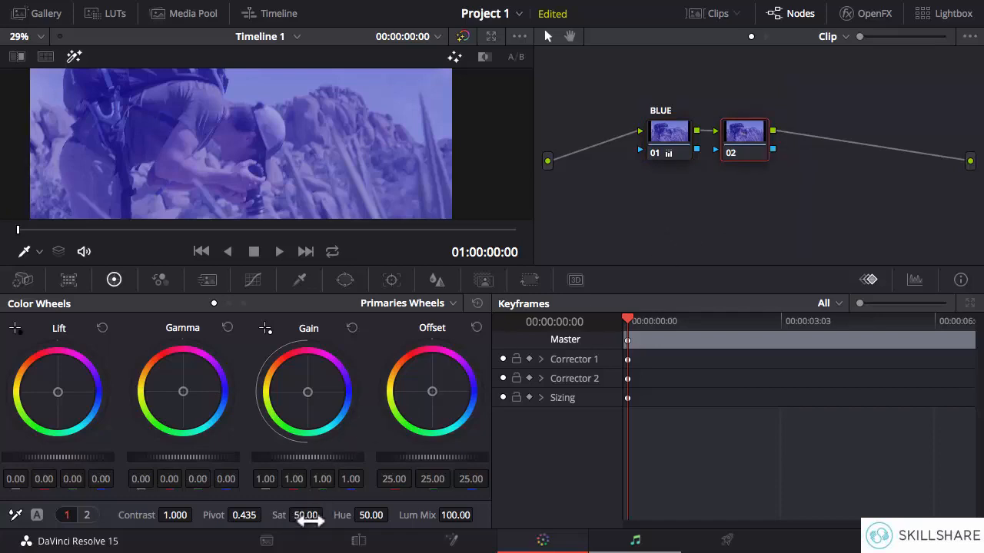
left_click_drag(304, 520, 154, 519)
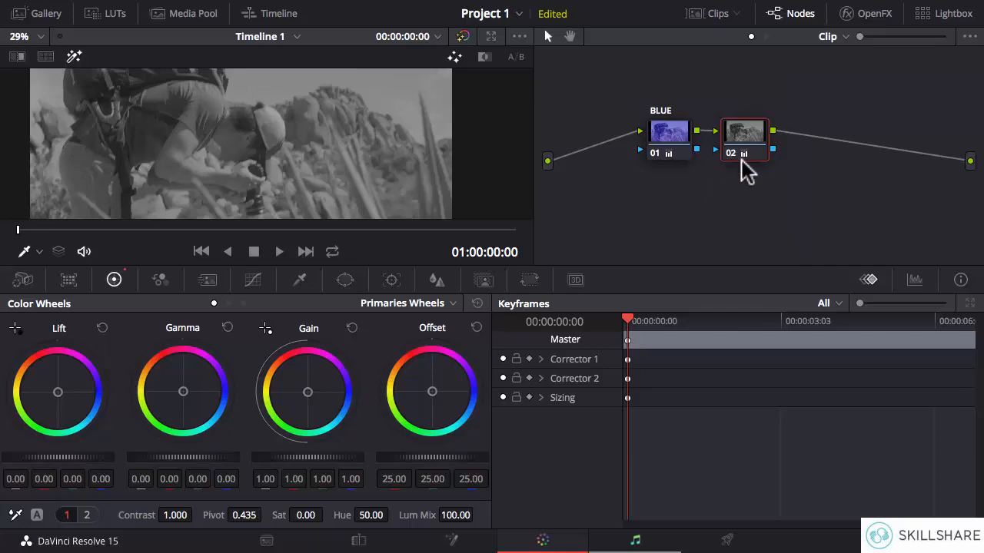
Toggle node 02 off and on to compare its effect, and do the same with all nodes, leaving them enabled.
key("ctrl+d")
key("ctrl+d")
key("ctrl+d")
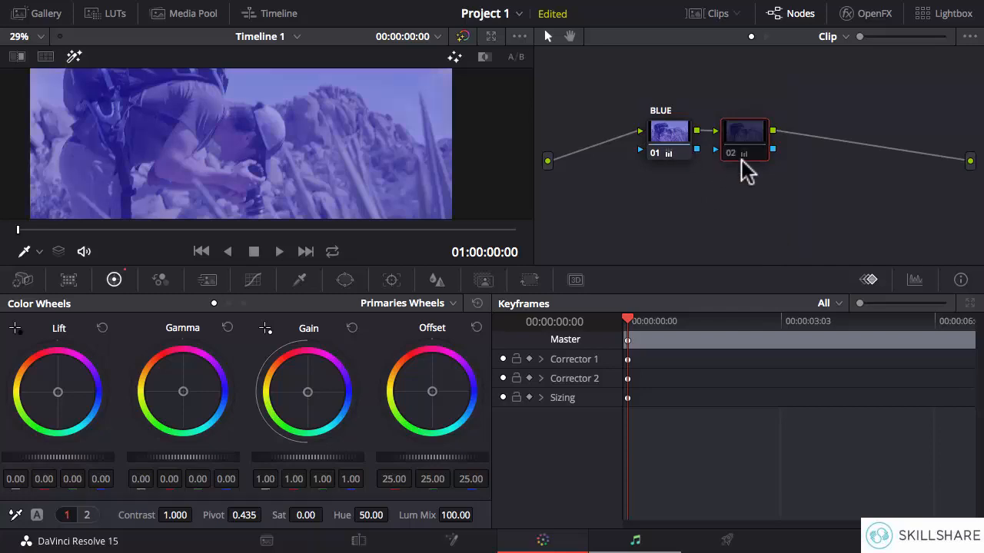
key("ctrl+d")
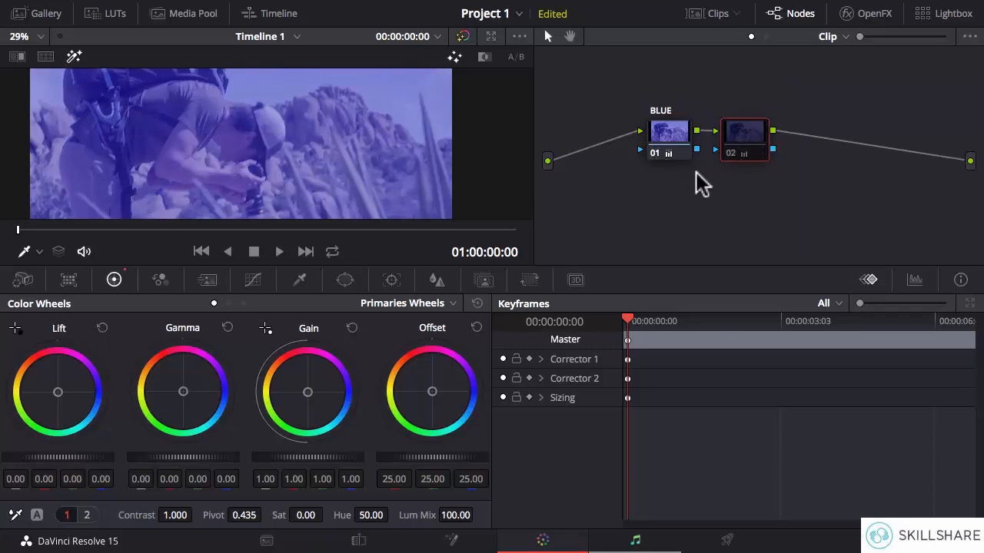
key("alt+d")
key("alt+d")
key("alt+d")
key("alt+d")
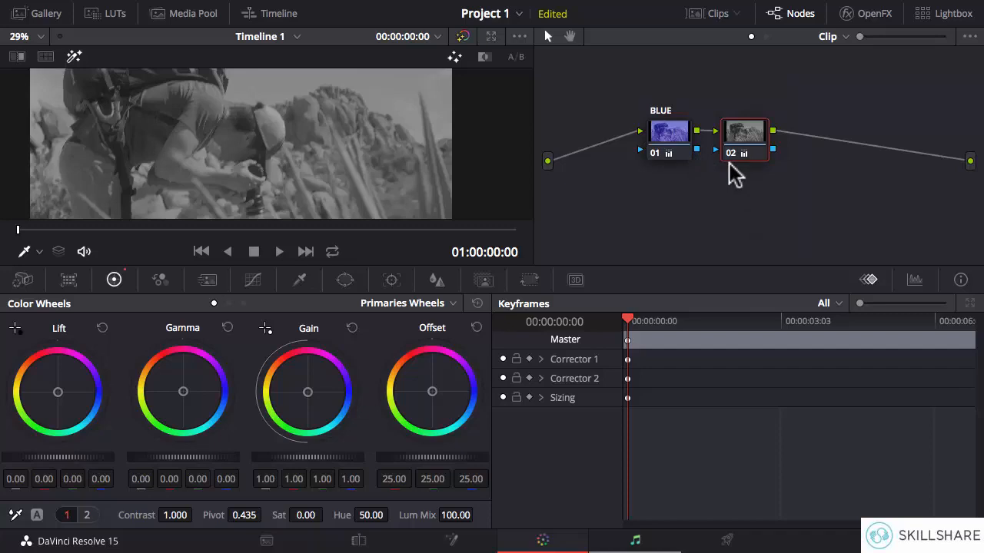
Delete the connections linking the source, nodes 01 and 02, and the output in the node graph.
left_click(888, 149)
key("Delete")
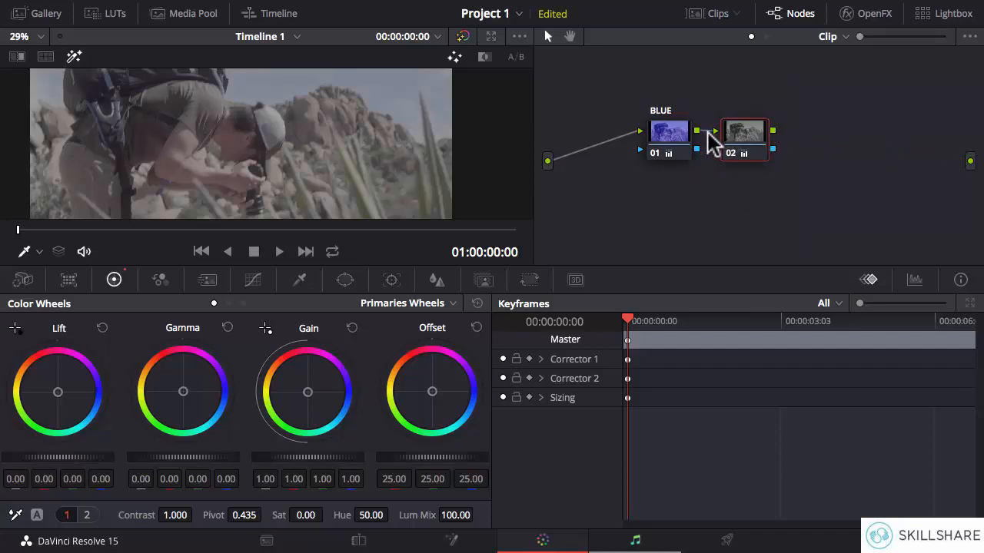
left_click(629, 150)
key("Delete")
Rearrange the nodes so that 02 comes before 01, and rewire them in that order from source to output.
left_click_drag(743, 136, 657, 197)
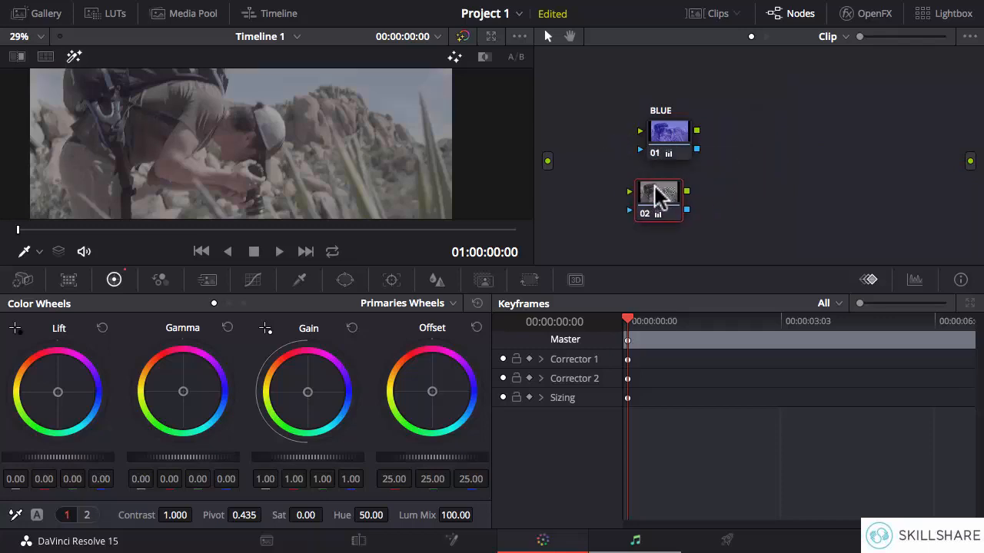
left_click_drag(671, 145, 811, 175)
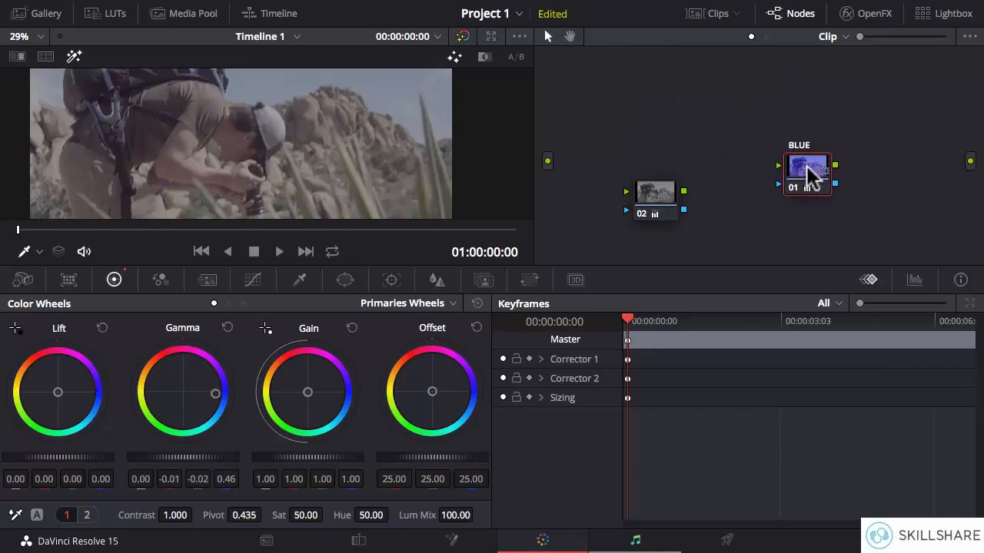
left_click_drag(662, 199, 680, 169)
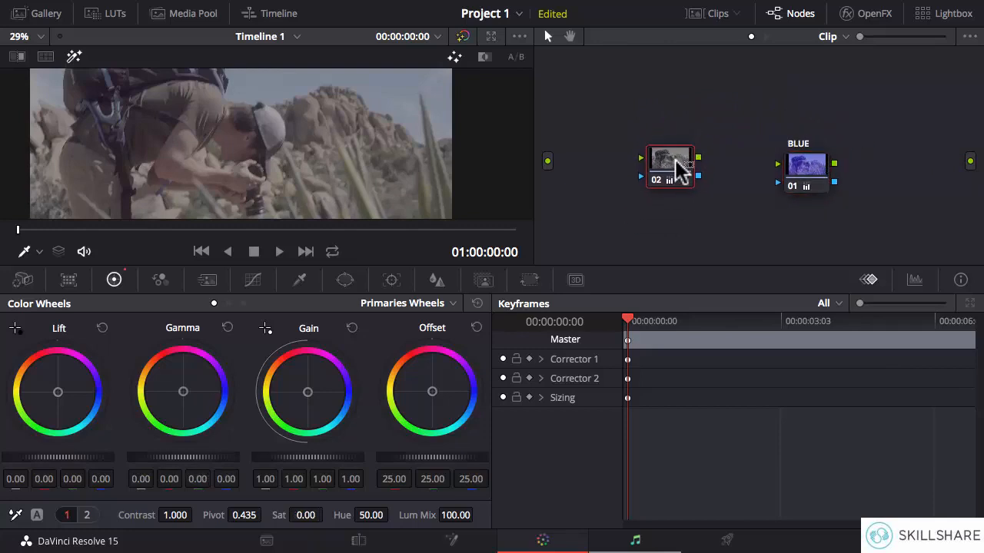
left_click_drag(547, 161, 970, 161)
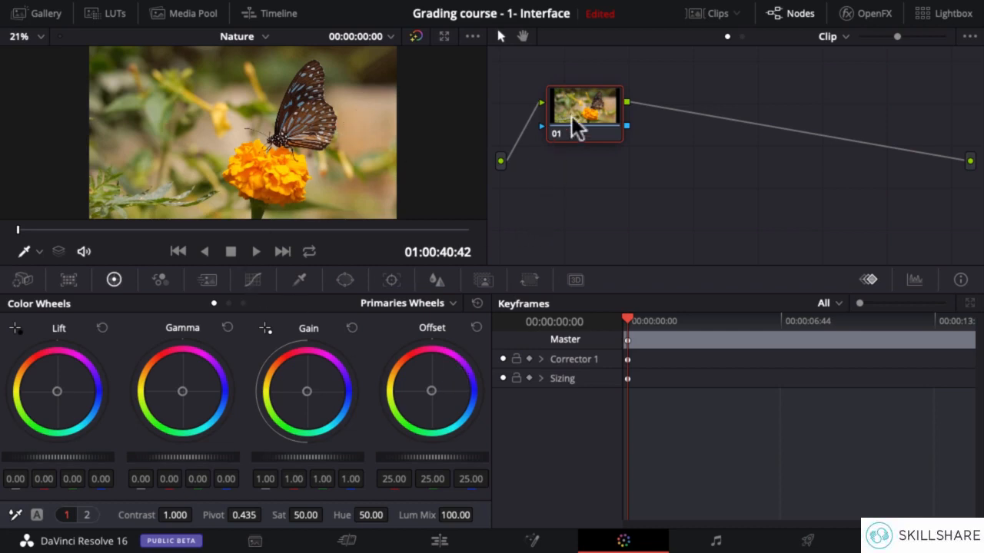
Try shifting node 01's gain toward yellow, green and red on the butterfly clip, and reset the gain.
left_click_drag(576, 127, 586, 146)
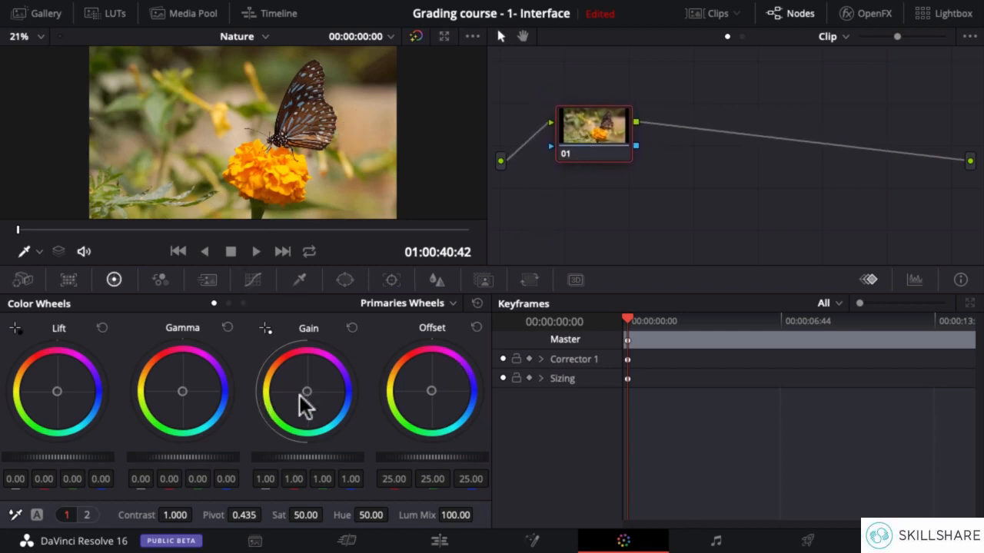
mouse_move(306, 393)
left_mouse_down()
mouse_move(294, 362)
mouse_move(288, 401)
left_mouse_up()
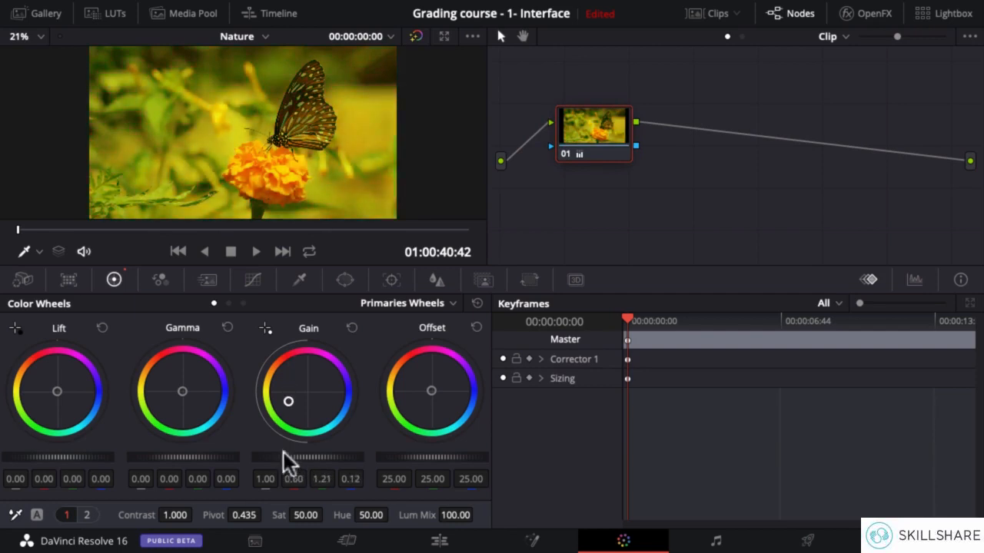
left_click_drag(282, 455, 265, 440)
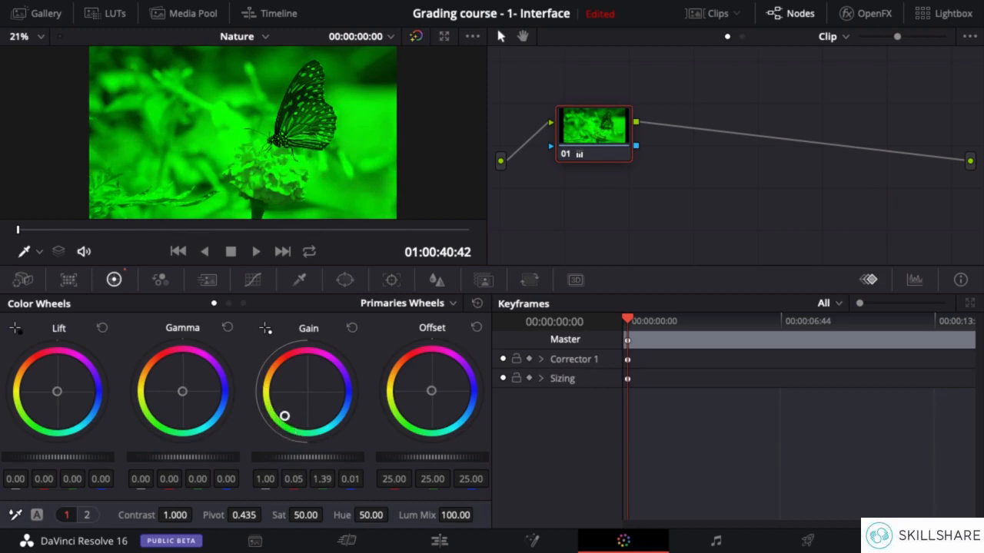
left_click_drag(285, 416, 298, 362)
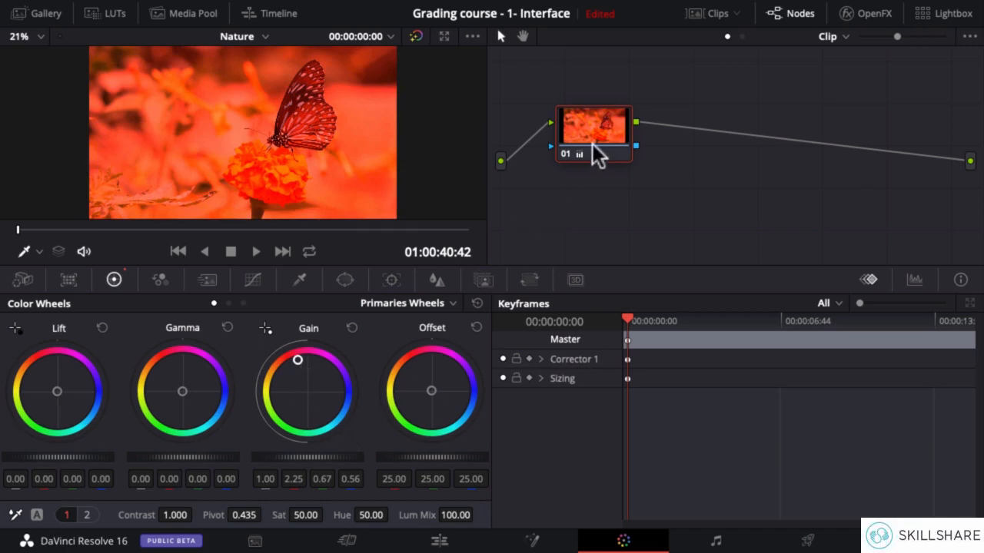
left_click(351, 327)
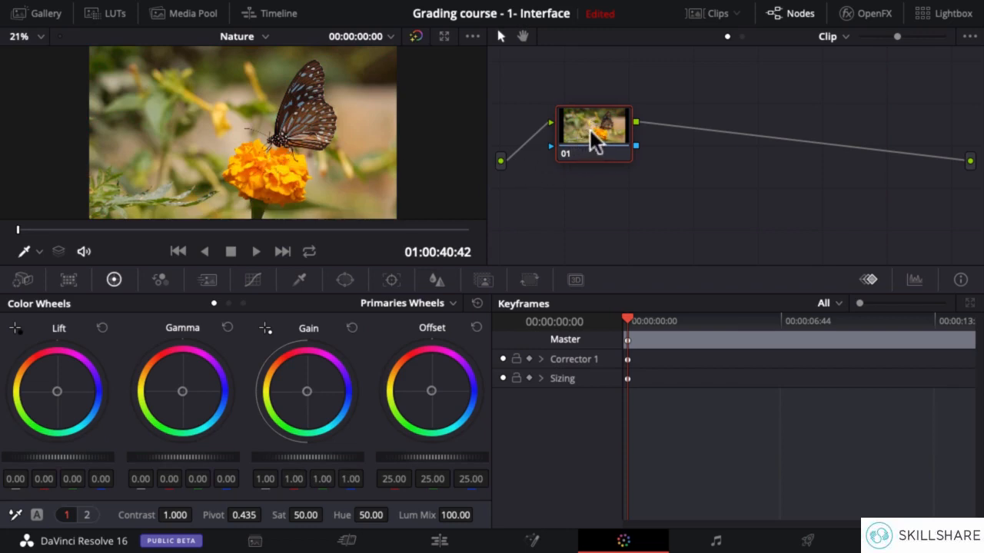
Add a parallel node to node 01 and place the parallel mixer midway between the two branches.
left_click_drag(596, 142, 600, 125)
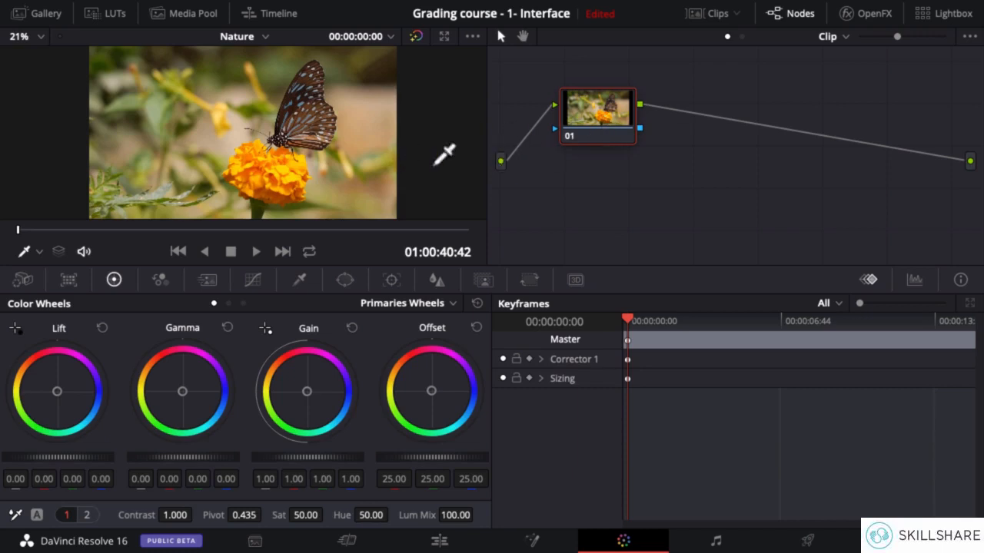
right_click(592, 106)
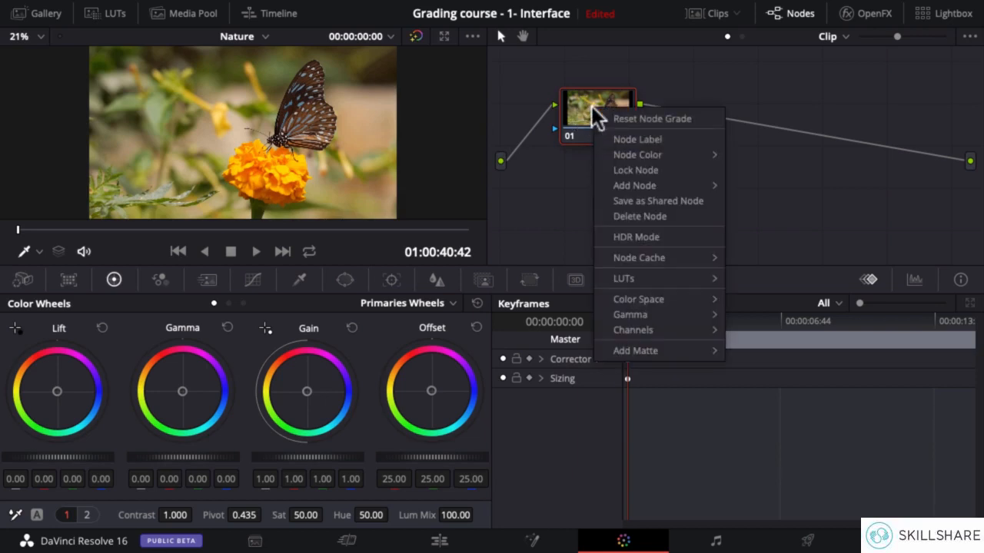
mouse_move(639, 185)
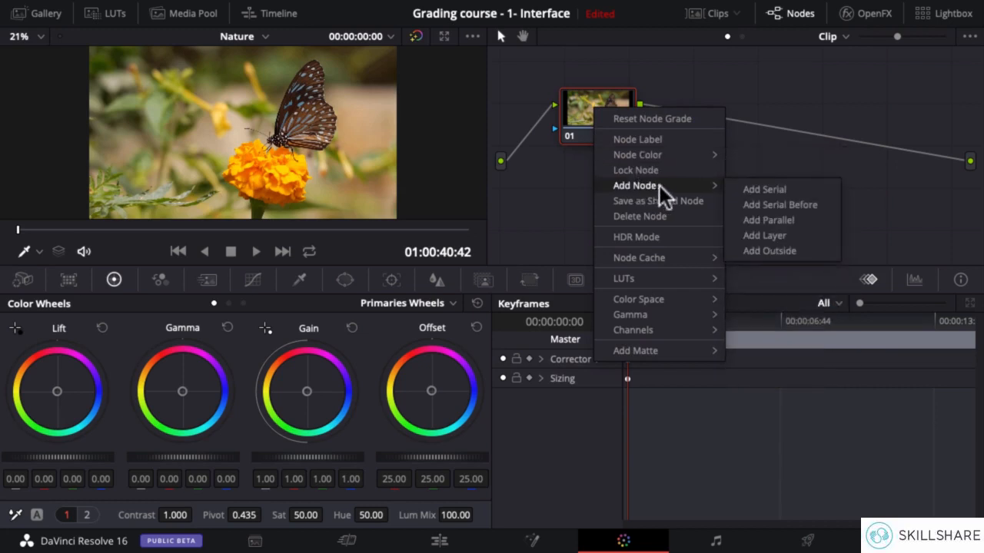
left_click(779, 221)
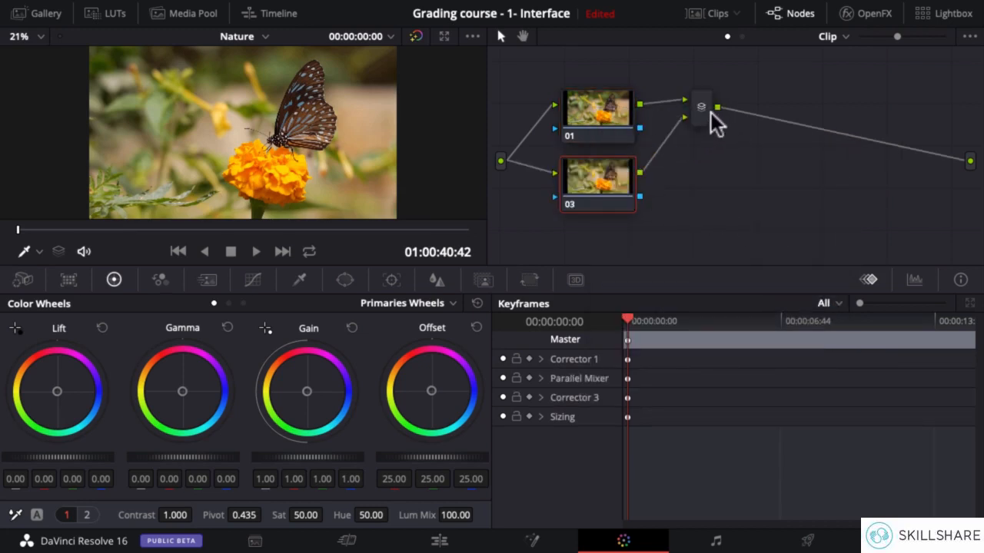
left_click_drag(710, 123, 726, 159)
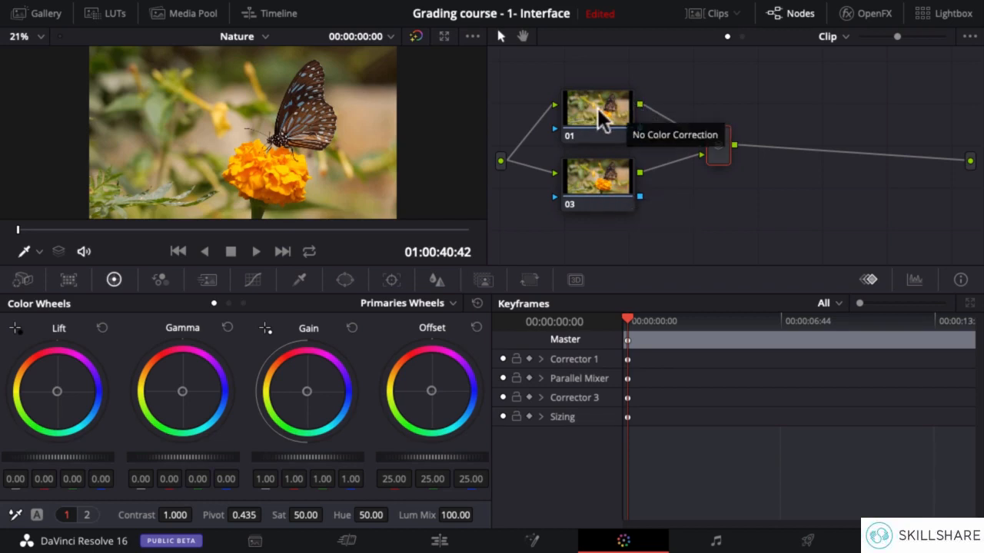
left_click_drag(662, 112, 728, 146)
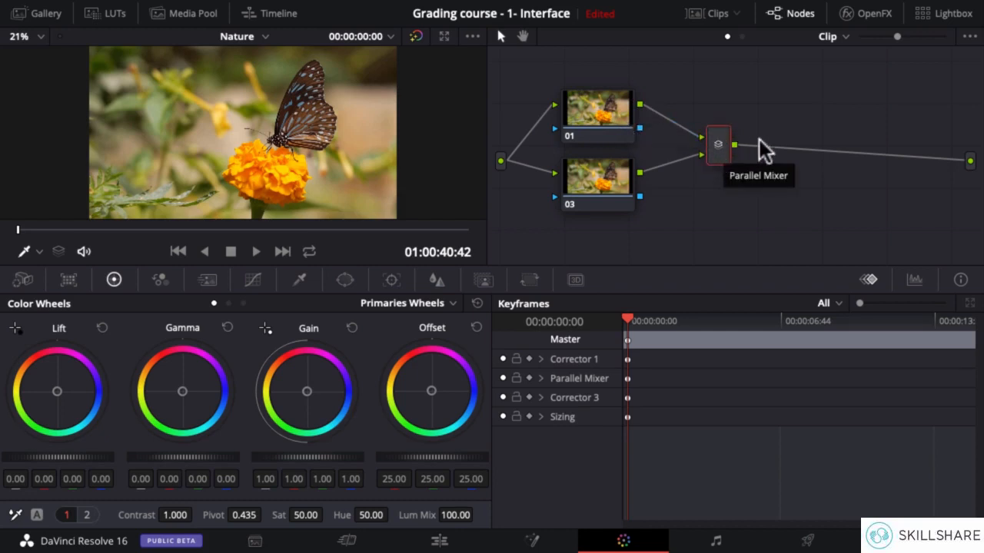
Key the orange flower in parallel node 03 by sampling its petals with the 3D qualifier.
left_click(597, 177)
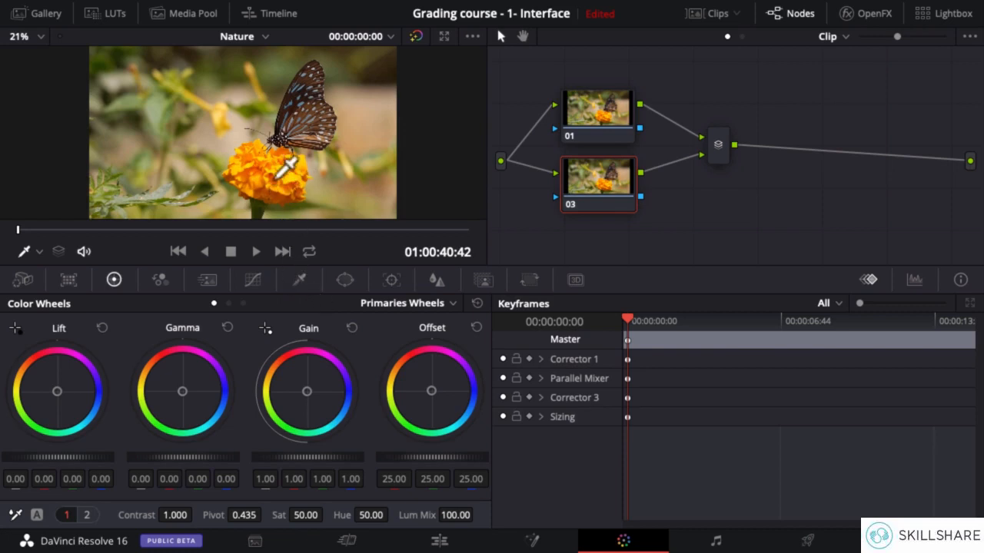
left_click(302, 281)
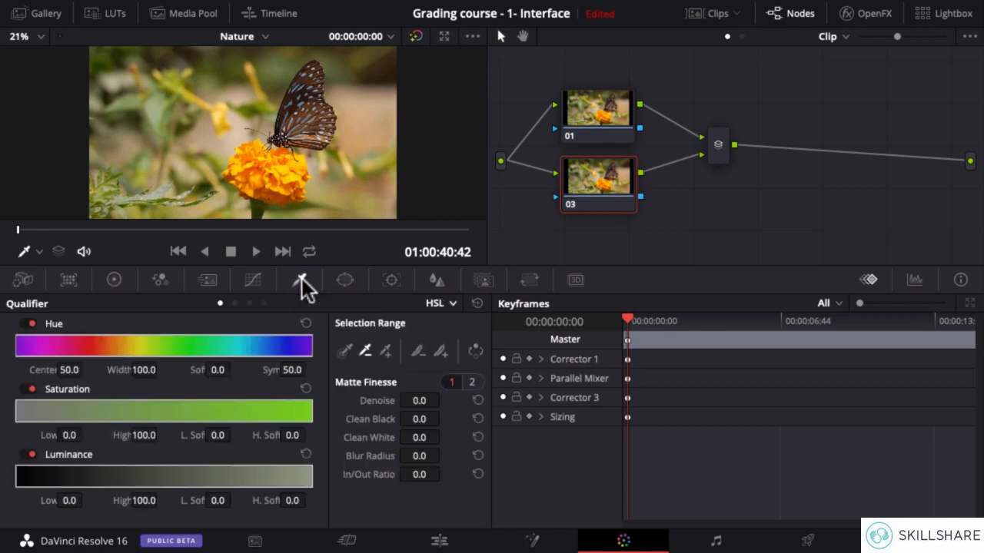
left_click(439, 303)
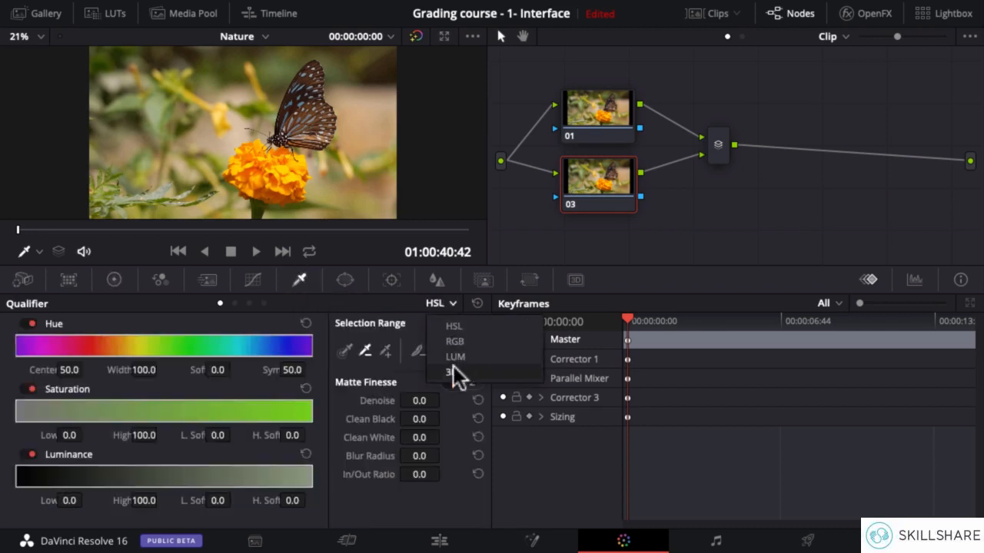
left_click(452, 373)
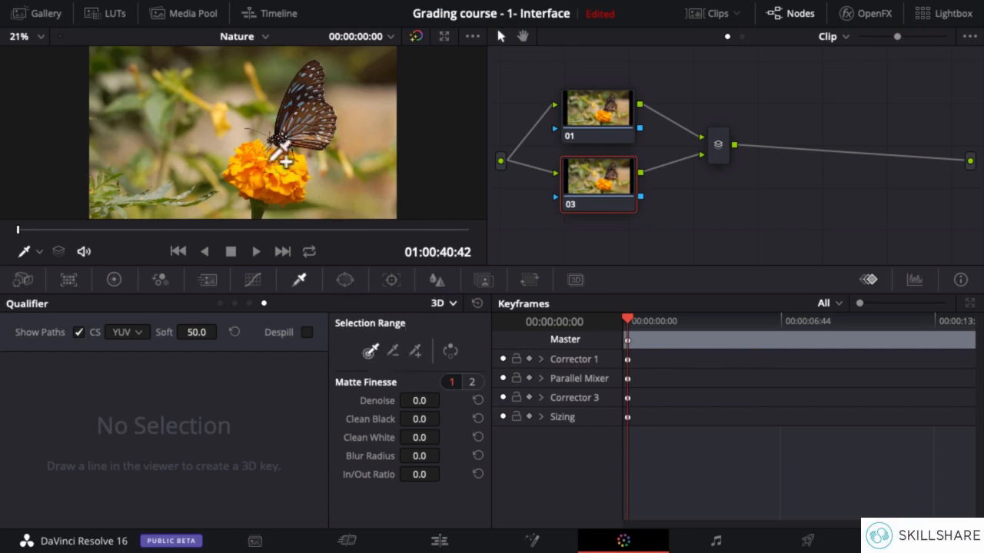
mouse_move(263, 164)
left_mouse_down()
mouse_move(292, 161)
mouse_move(307, 176)
mouse_move(294, 185)
mouse_move(253, 171)
mouse_move(307, 171)
mouse_move(310, 161)
mouse_move(277, 157)
left_mouse_up()
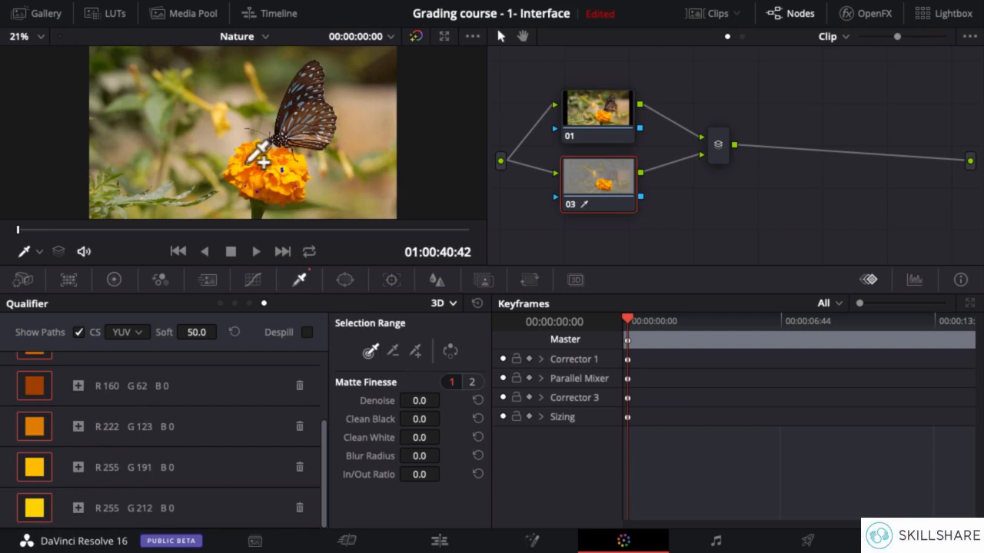
left_click(263, 161)
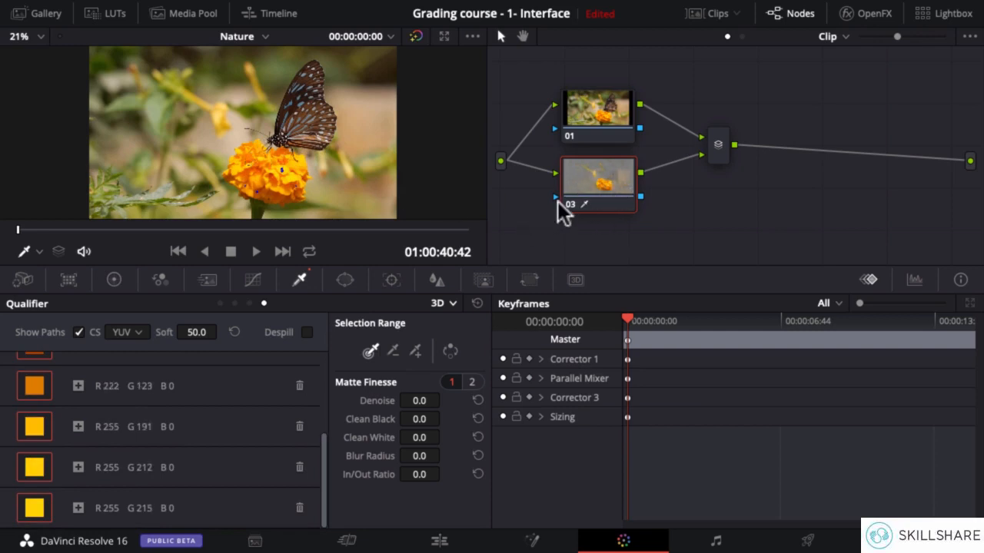
Subtract the yellow bud's color from node 03's 3D key and return to the primary color wheels.
left_click(392, 351)
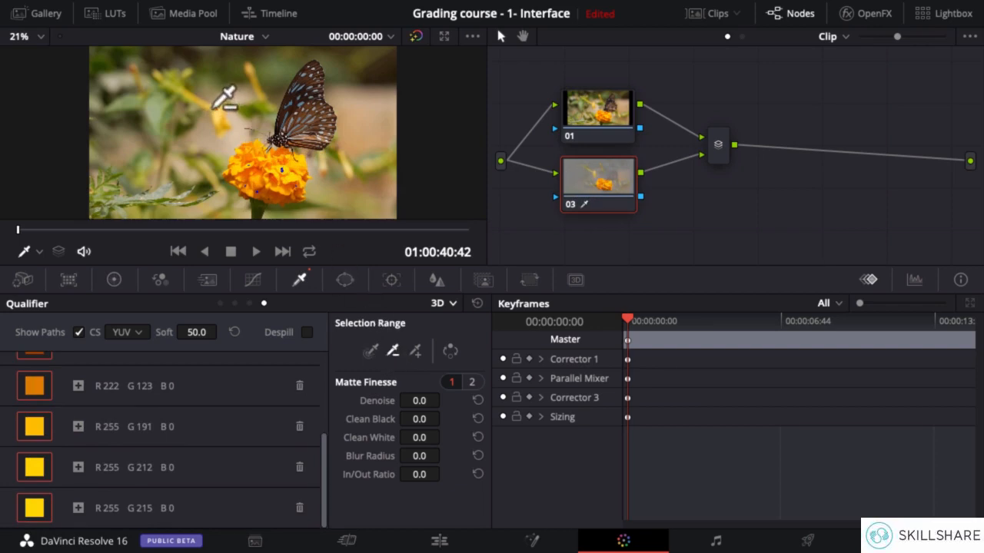
left_click(216, 108)
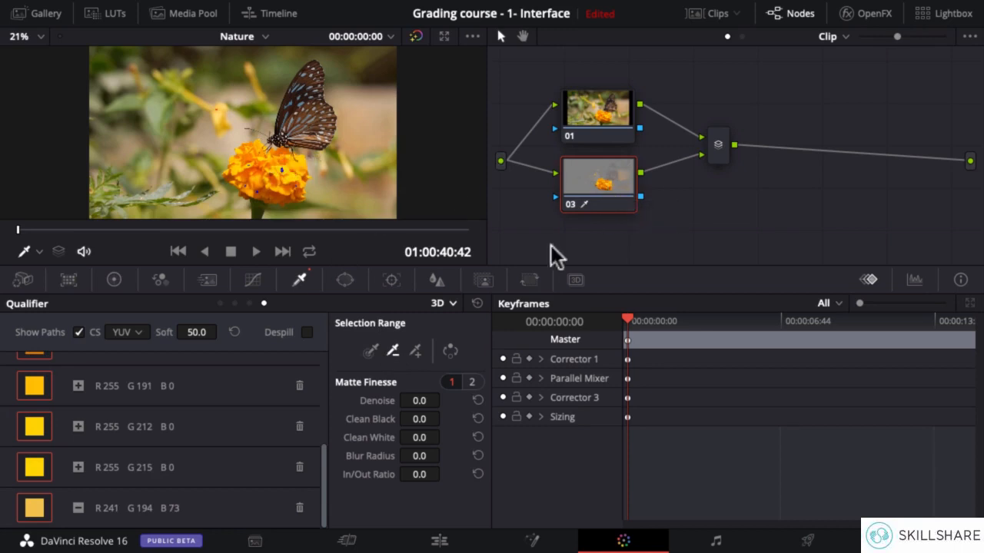
left_click(115, 281)
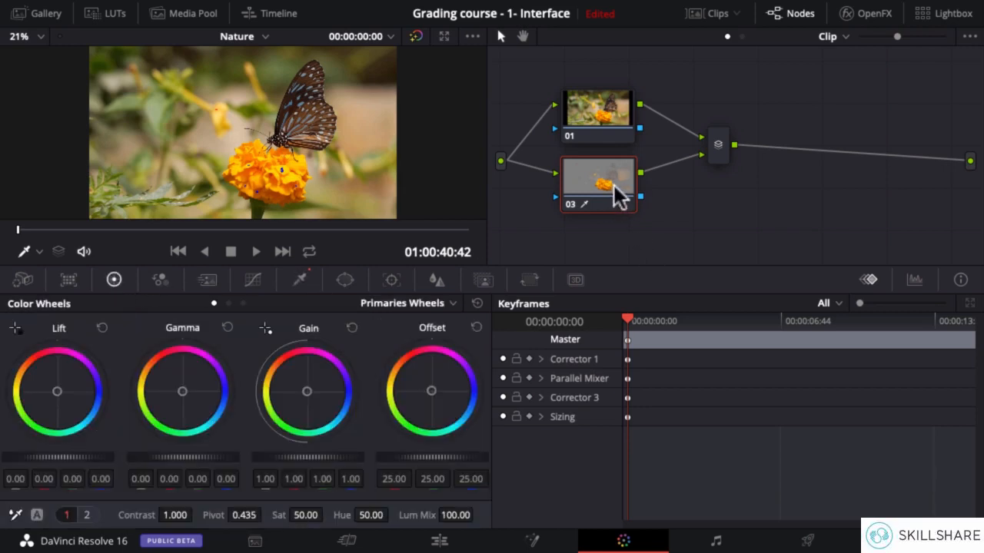
Try shifting parallel node 03's gain toward red for the flower, and node 01's gain toward green and blue for the background.
left_click_drag(305, 394, 292, 357)
left_click(598, 123)
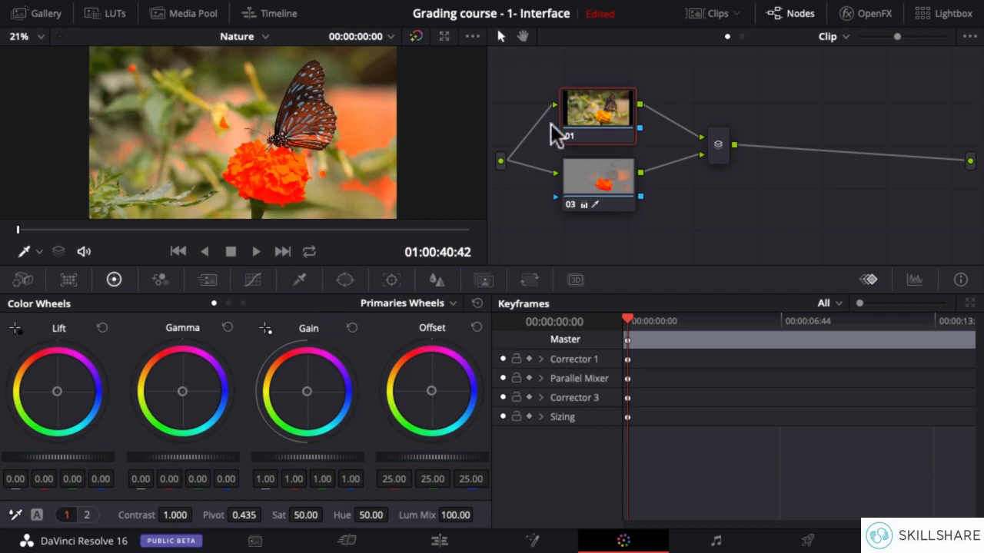
left_click_drag(306, 391, 283, 415)
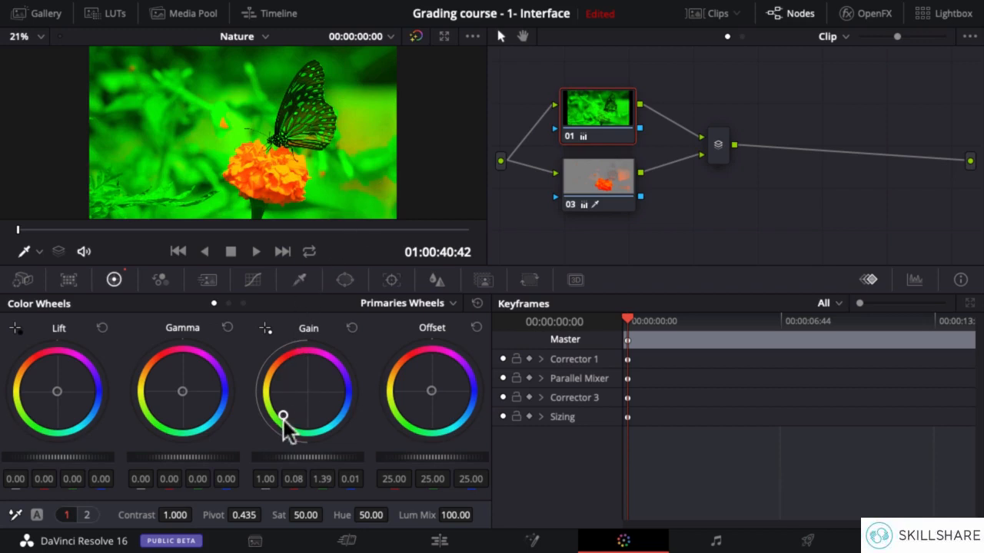
left_click_drag(283, 415, 344, 402)
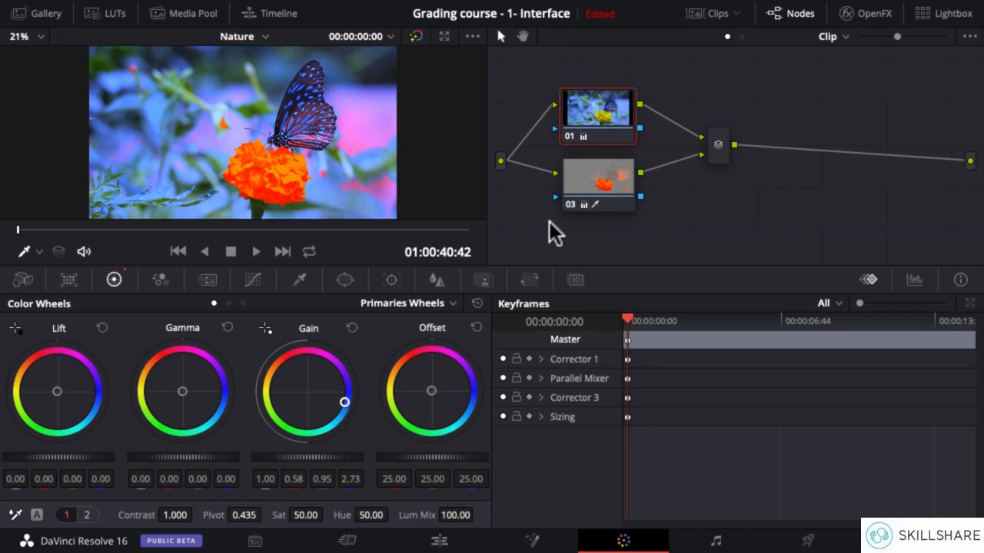
Reset all grades and nodes on the butterfly clip.
right_click(723, 207)
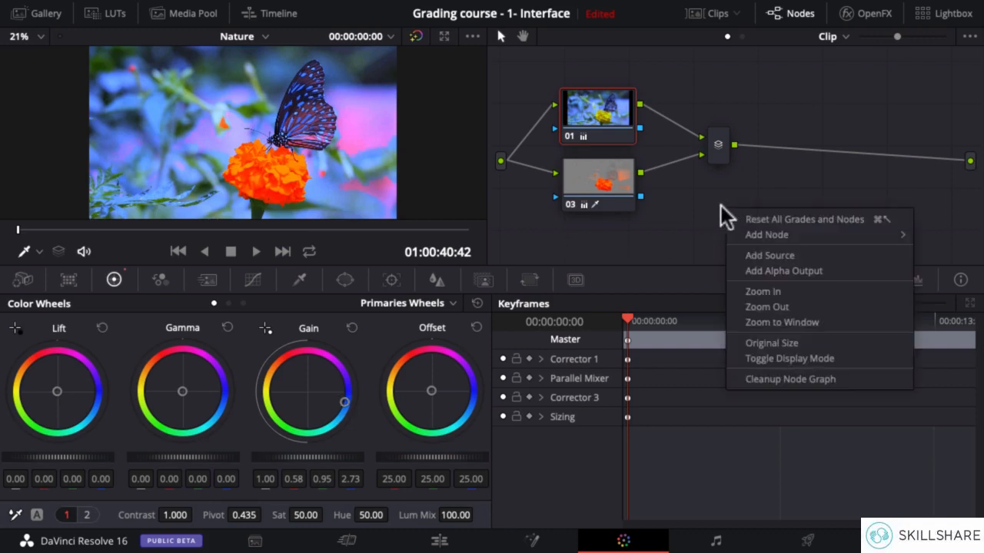
left_click(807, 220)
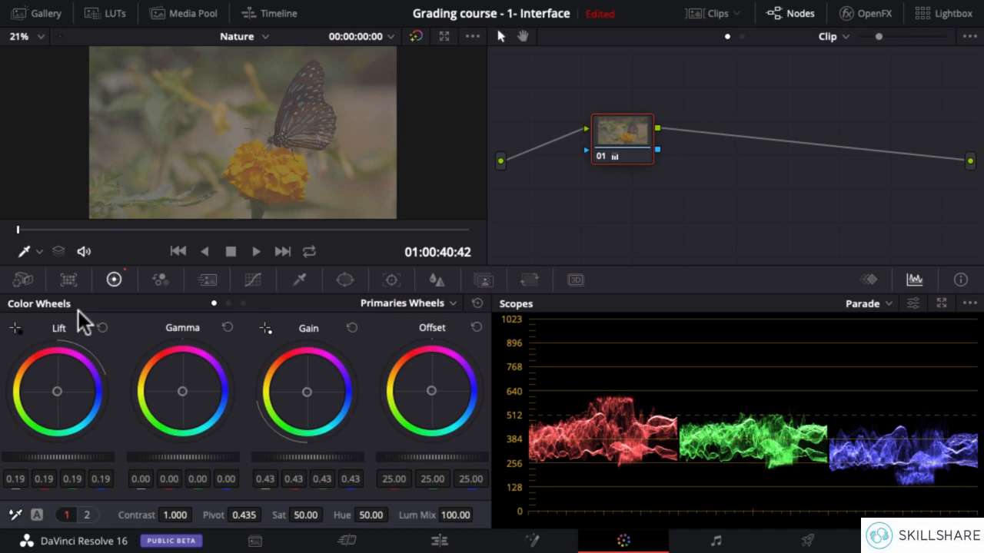
Add a serial node after node 01 and set its master gain to 1.89.
left_click_drag(635, 131, 615, 127)
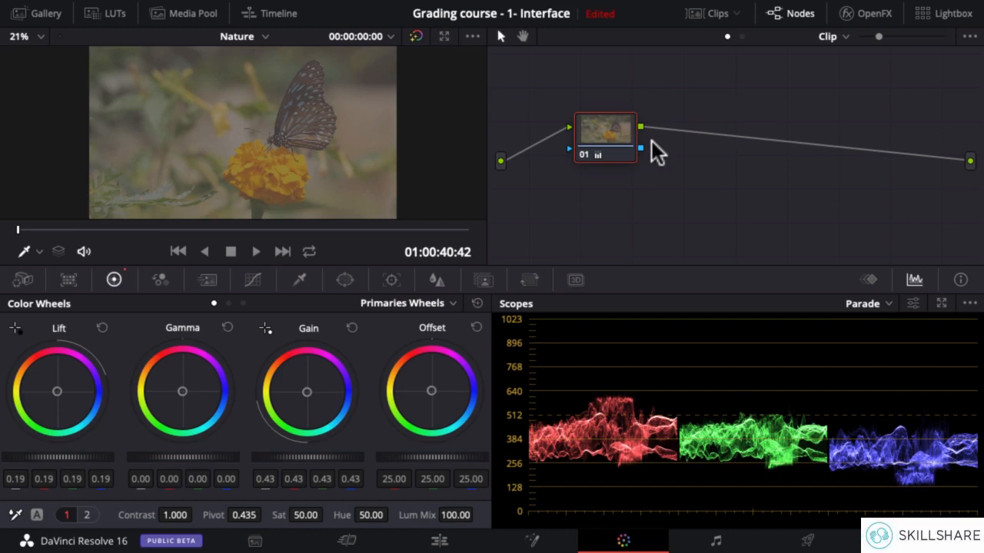
right_click(624, 127)
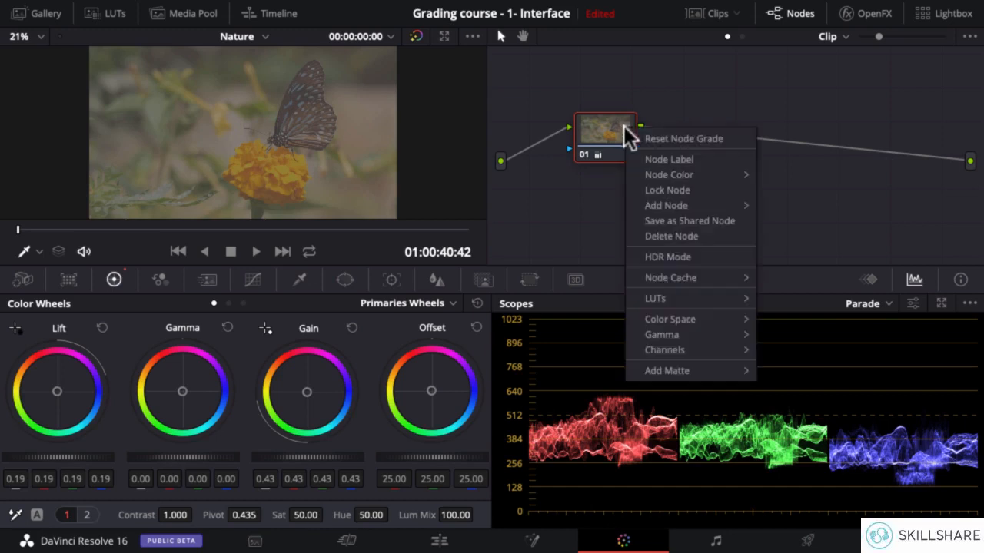
mouse_move(675, 204)
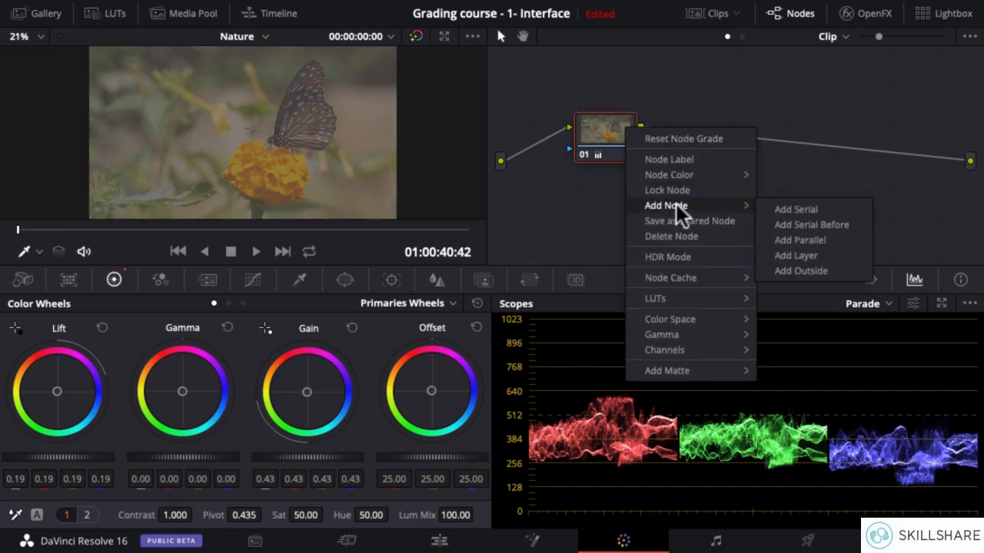
left_click(817, 208)
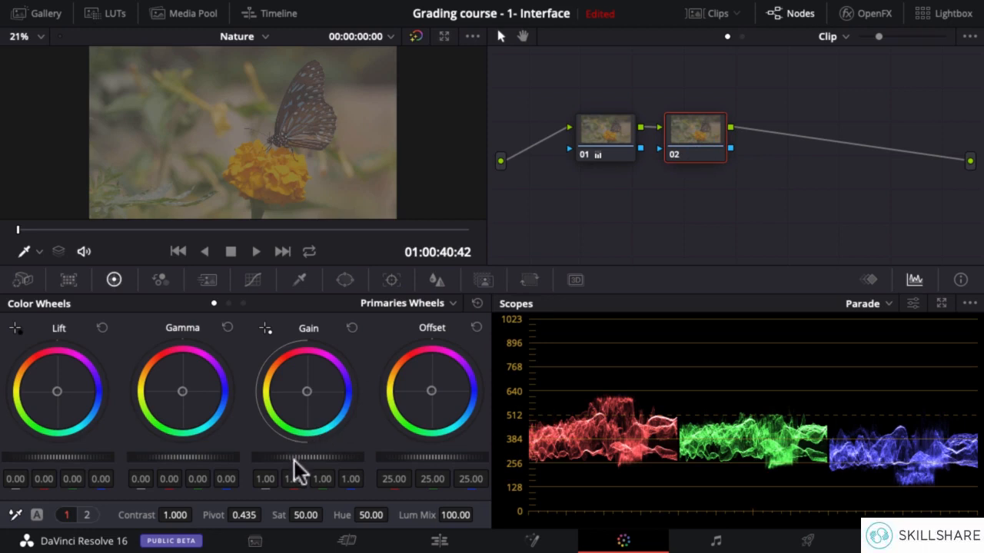
left_click_drag(307, 457, 253, 450)
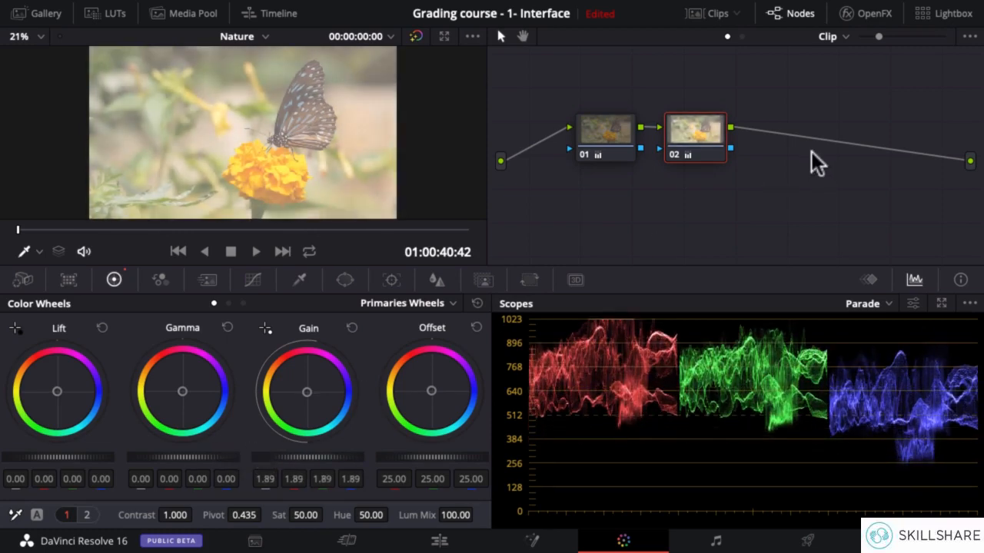
Append two serial nodes, setting lift to -0.25 in node 03 and gamma to -0.03 in node 04.
key("alt+s")
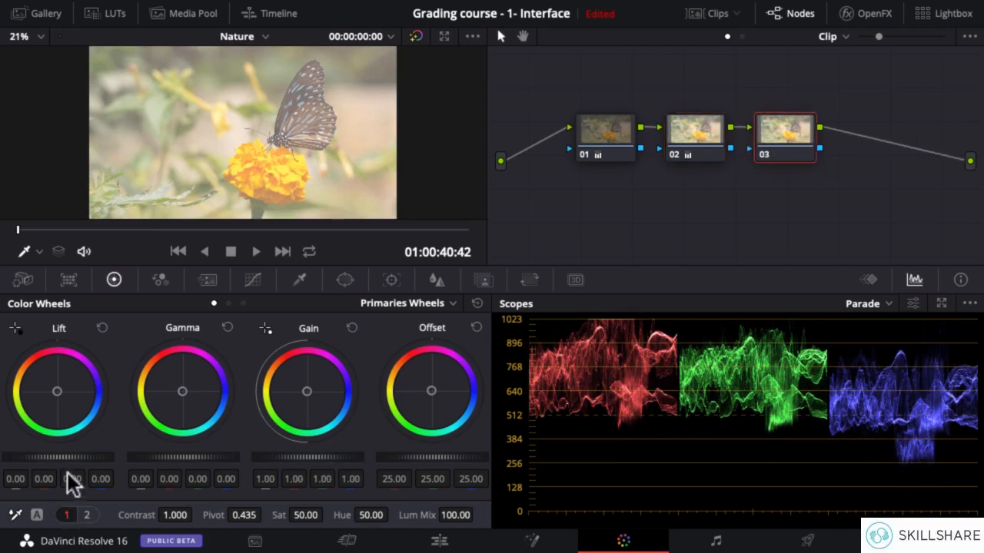
left_click_drag(73, 456, 40, 457)
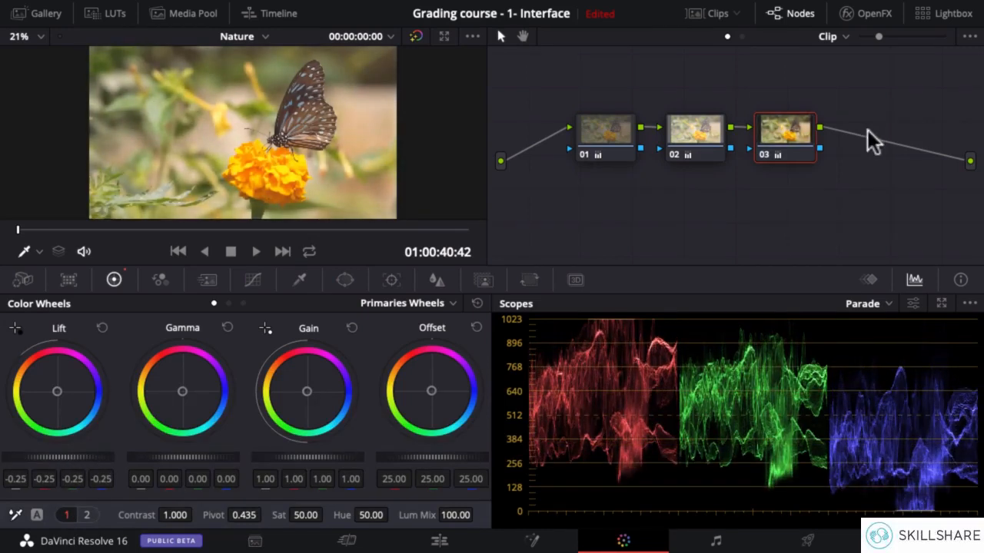
key("alt+s")
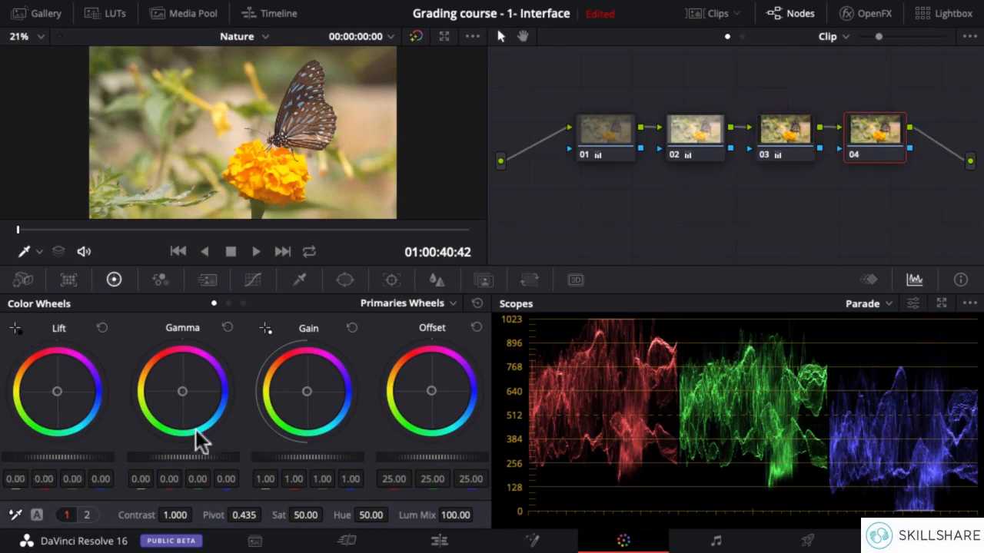
left_click_drag(183, 456, 156, 455)
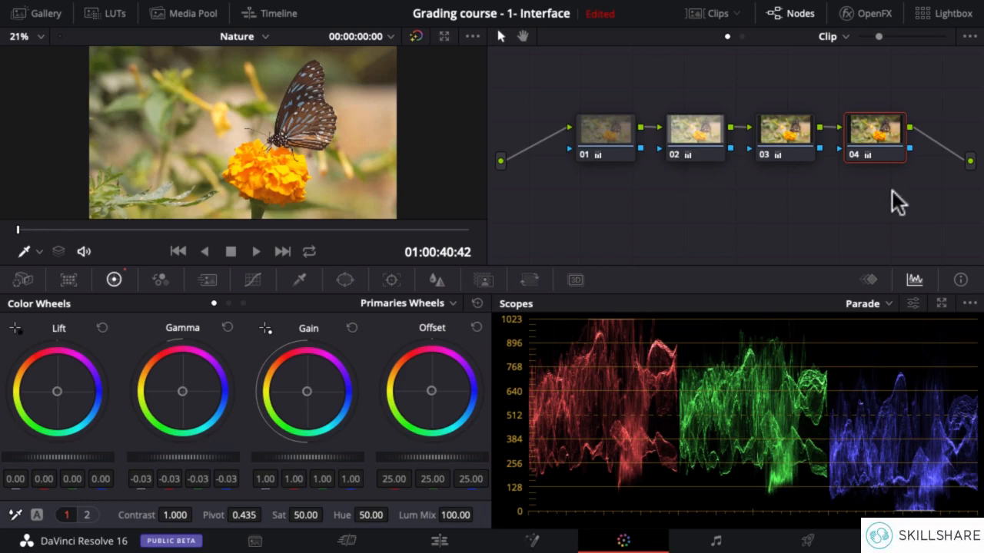
Combine nodes 02, 03 and 04 into one compound node and select node 01.
left_click_drag(904, 90, 678, 182)
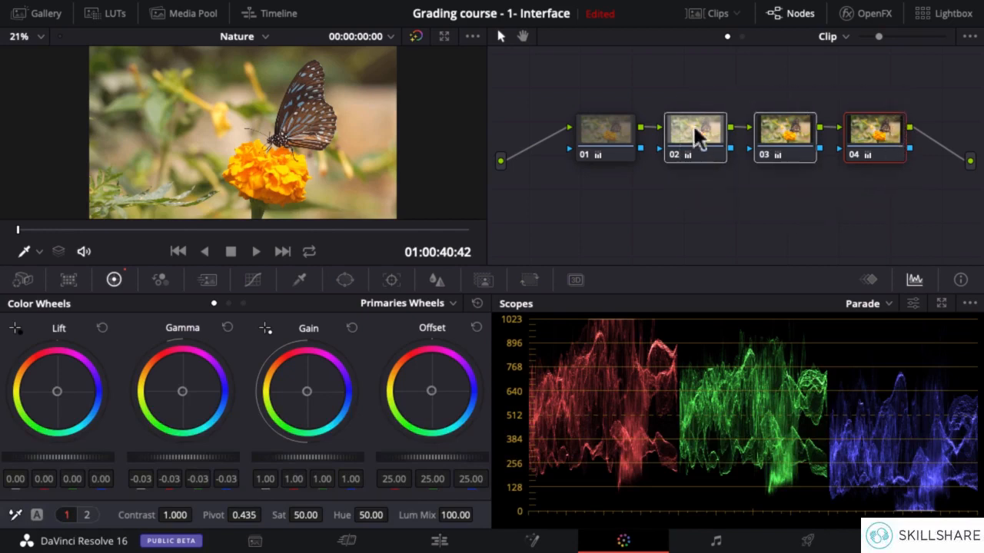
right_click(698, 133)
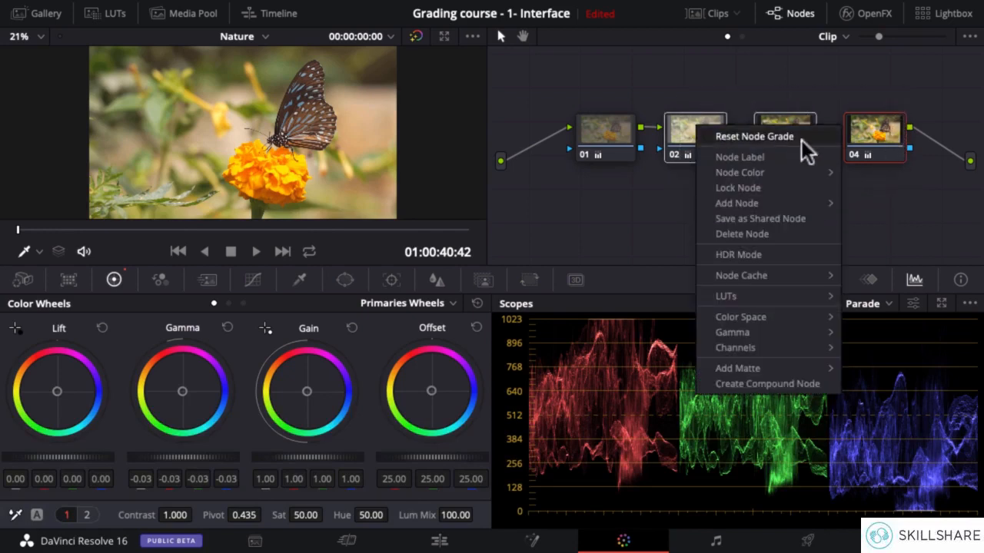
left_click(750, 384)
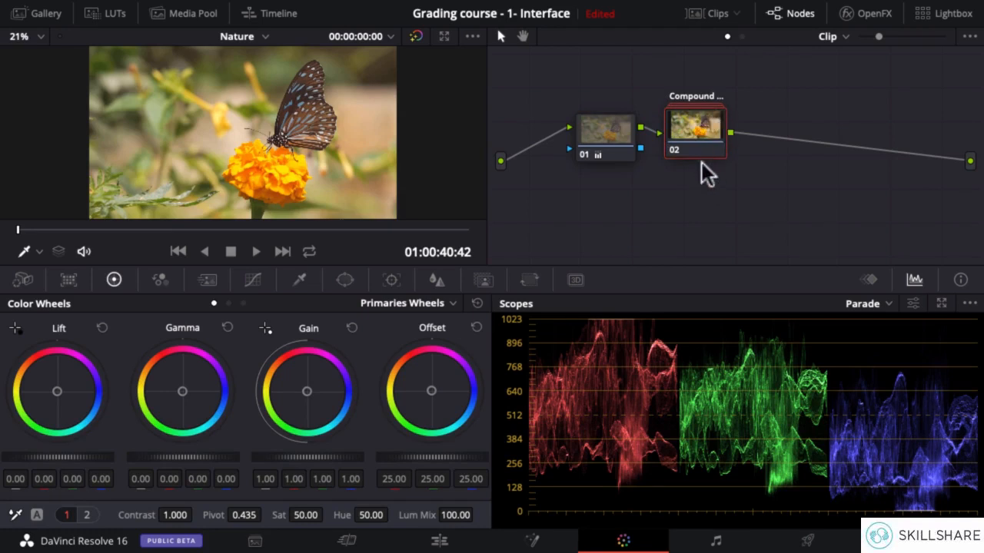
left_click(599, 135)
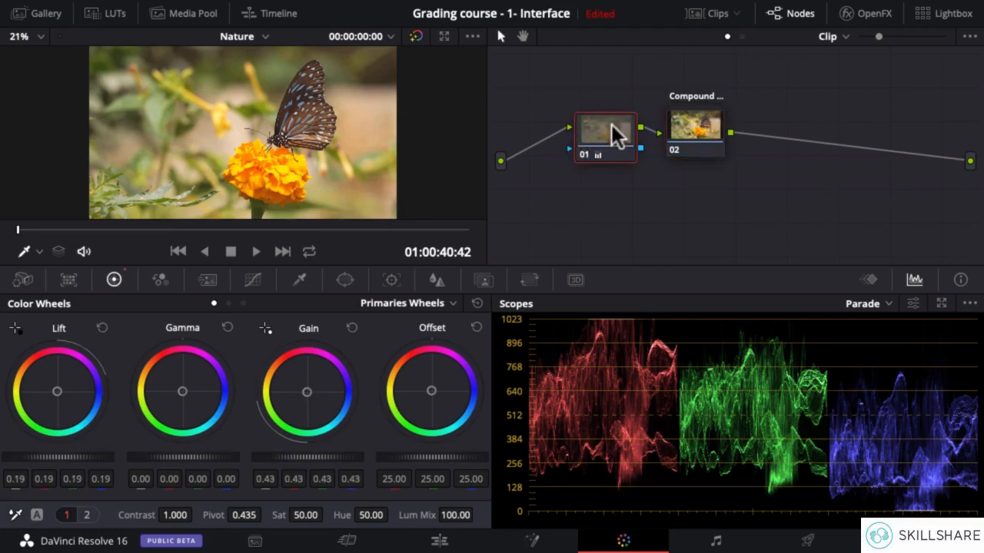
Label the compound node "Color correction".
right_click(697, 120)
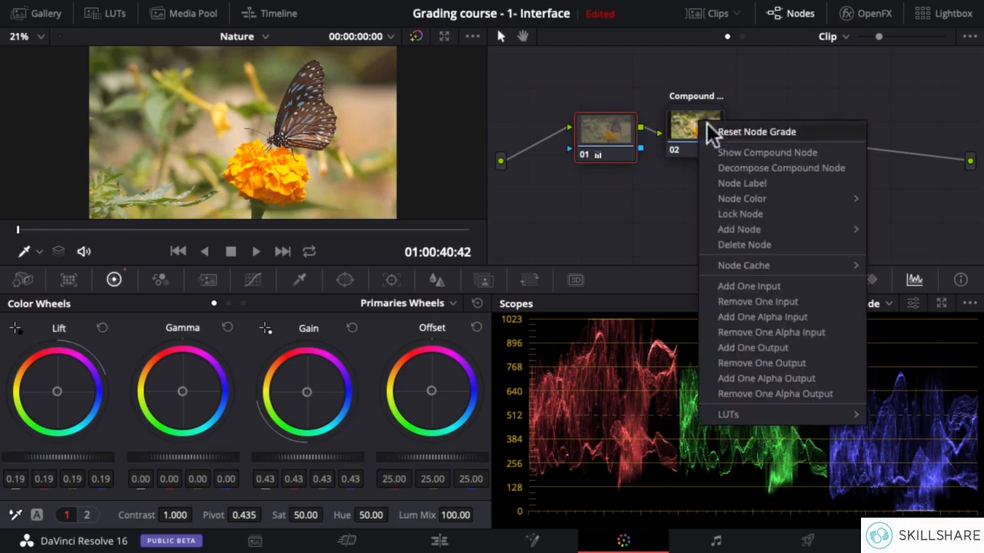
left_click(747, 185)
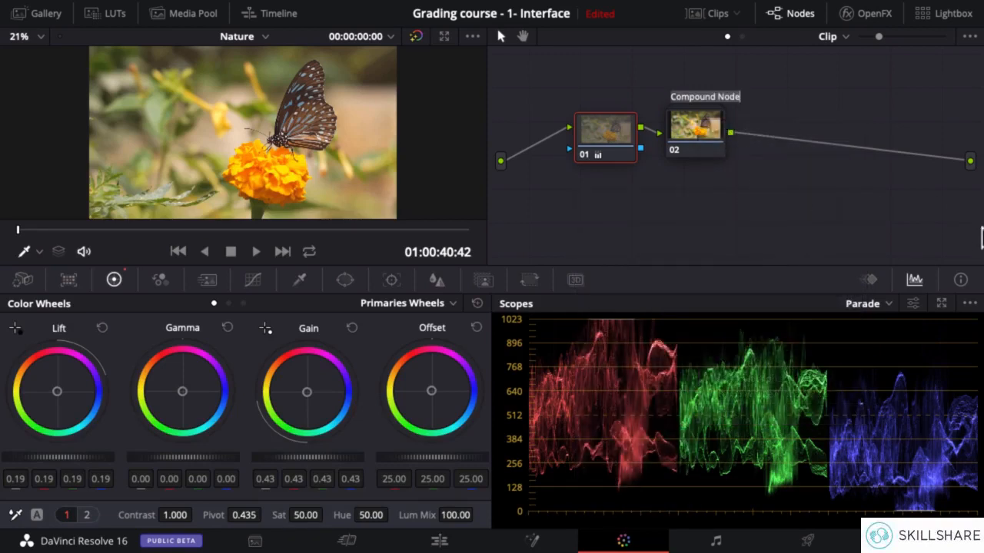
type("Colror correction")
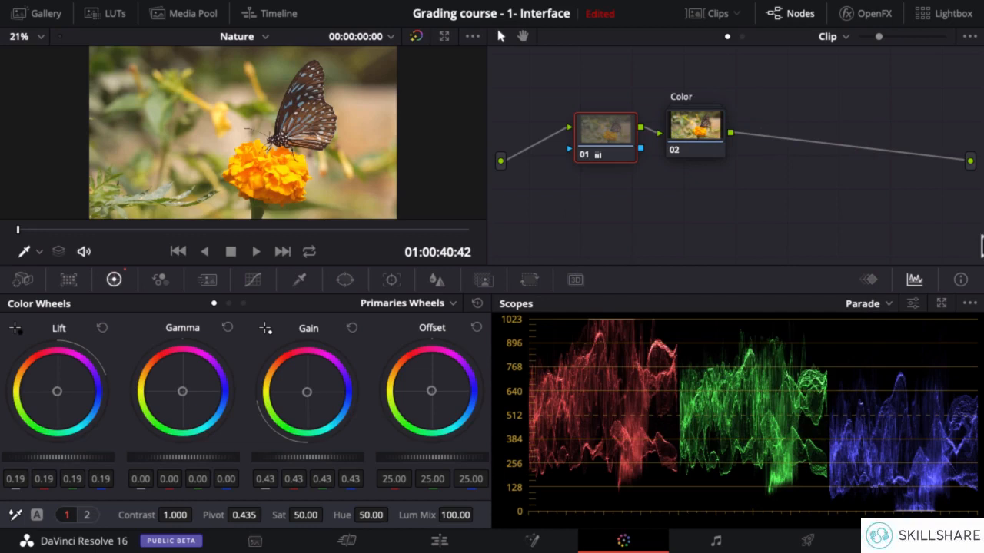
key("Return")
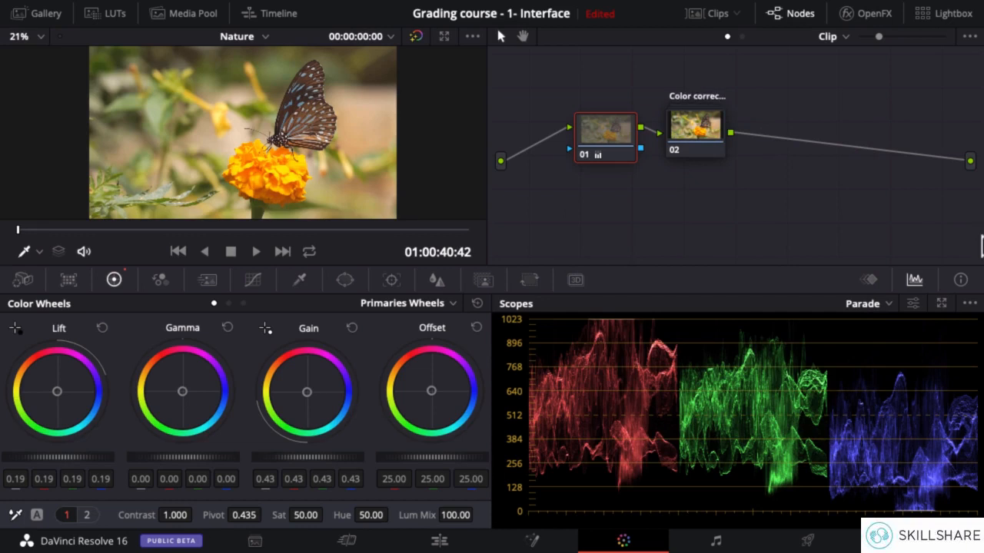
Open the Color correction compound node, check its inner nodes, and set the gain of inner node 01 to 2.00.
right_click(698, 133)
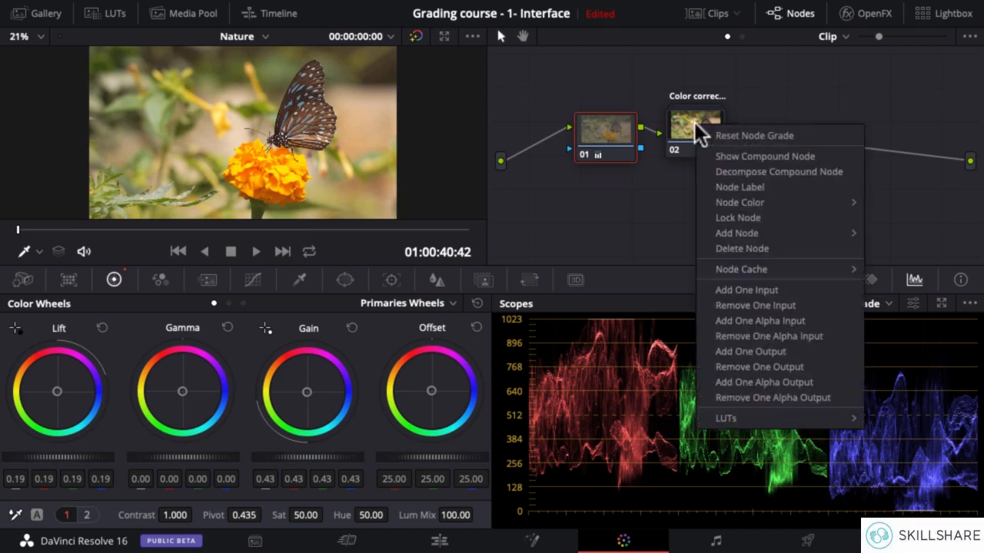
left_click(766, 157)
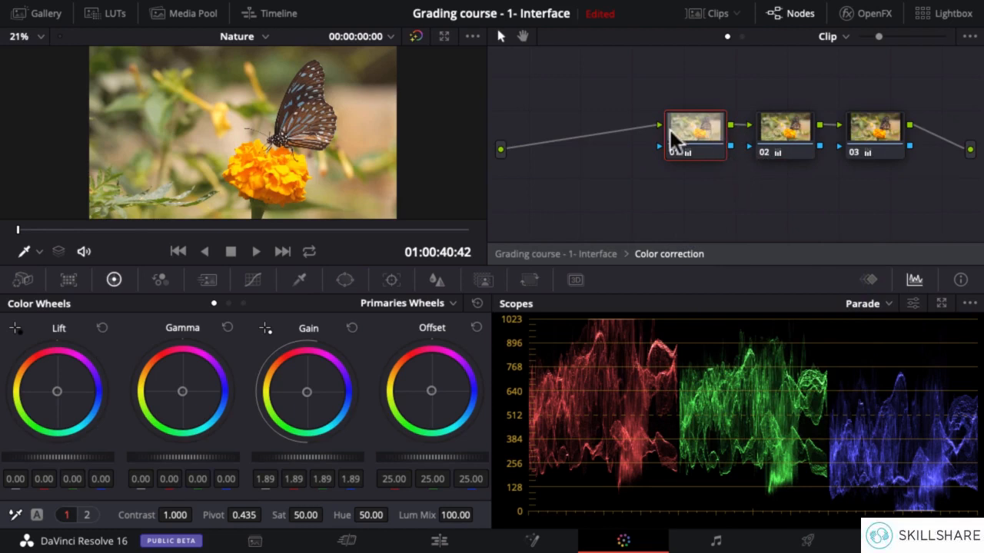
left_click(807, 127)
left_click(874, 124)
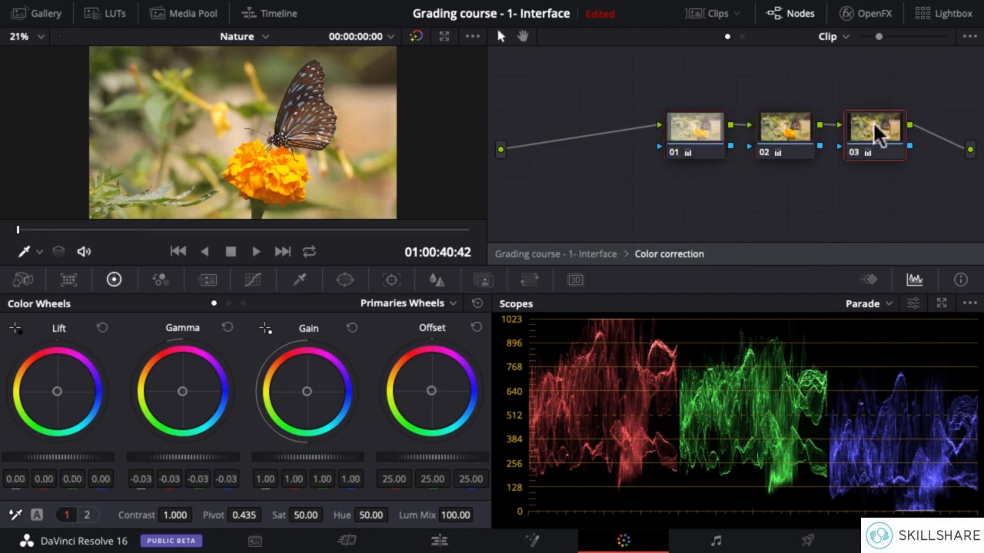
left_click(700, 127)
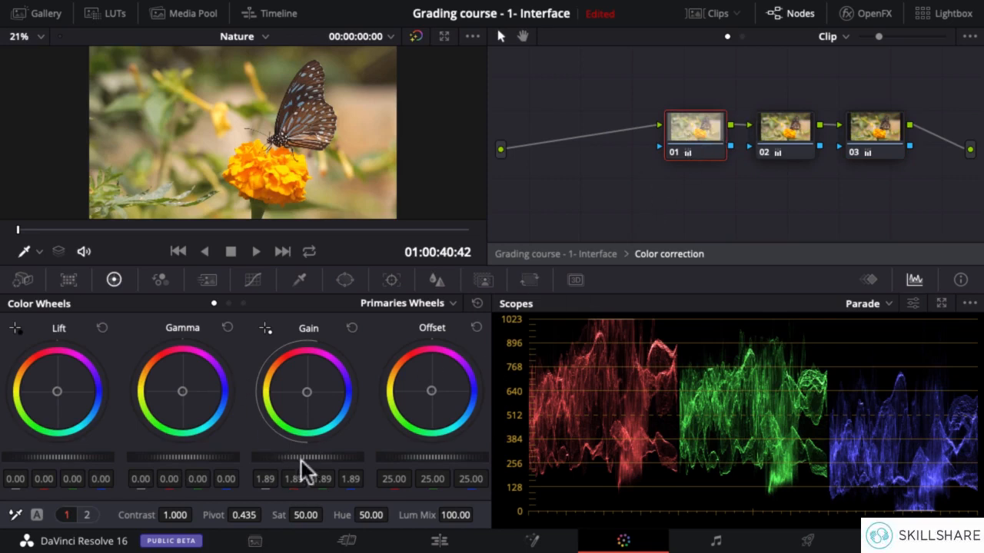
left_click_drag(307, 457, 319, 457)
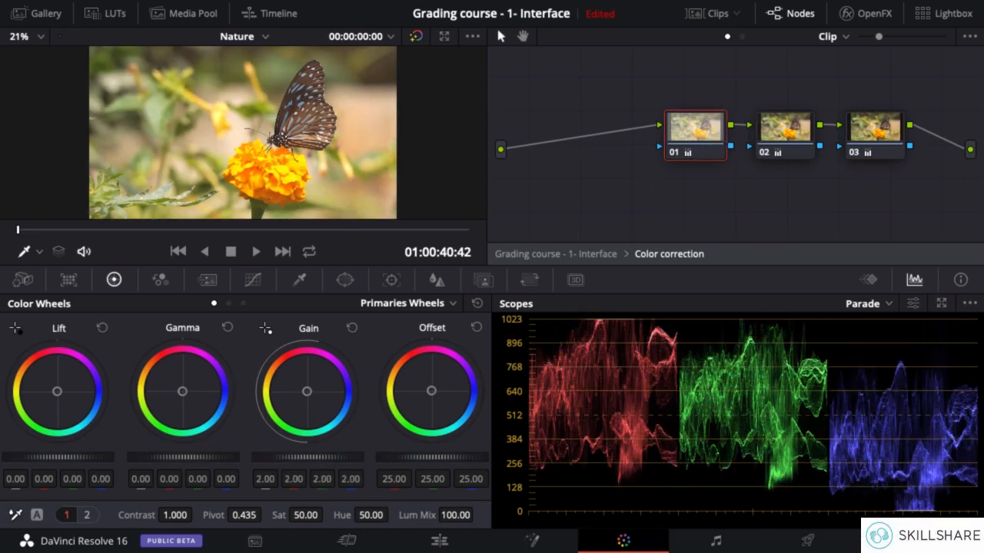
Set the gamma of inner node 03 to -0.02 and exit the compound node.
left_click(876, 129)
left_click_drag(182, 458, 180, 457)
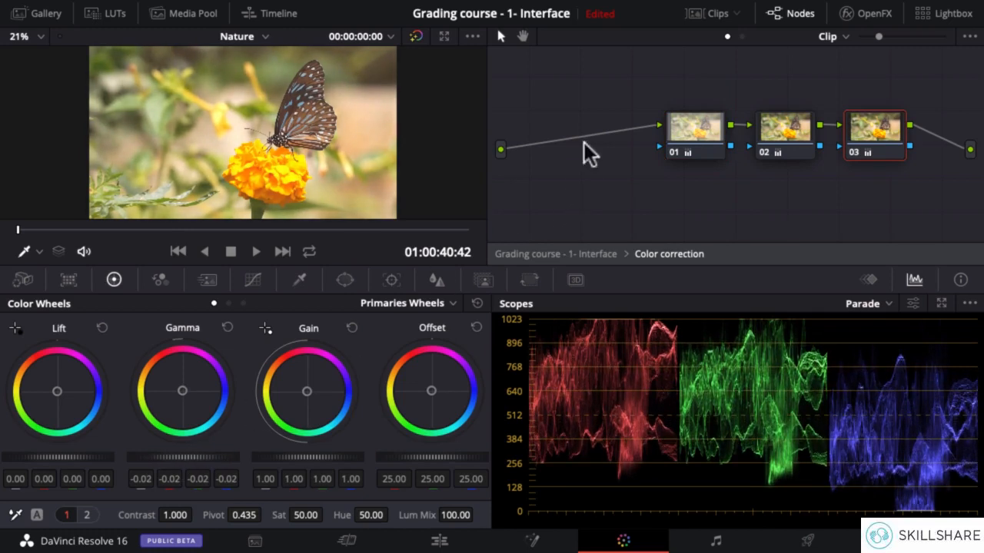
right_click(619, 93)
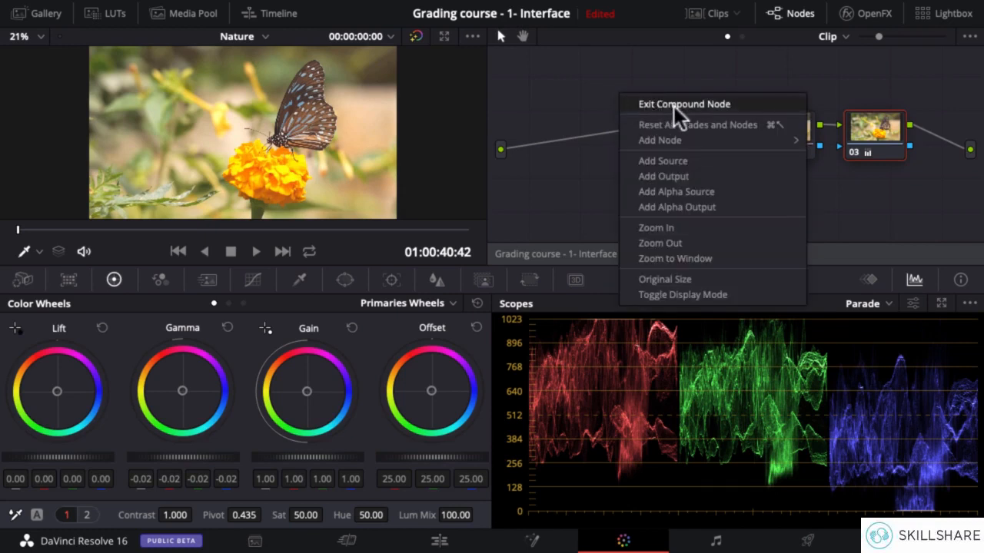
left_click(673, 106)
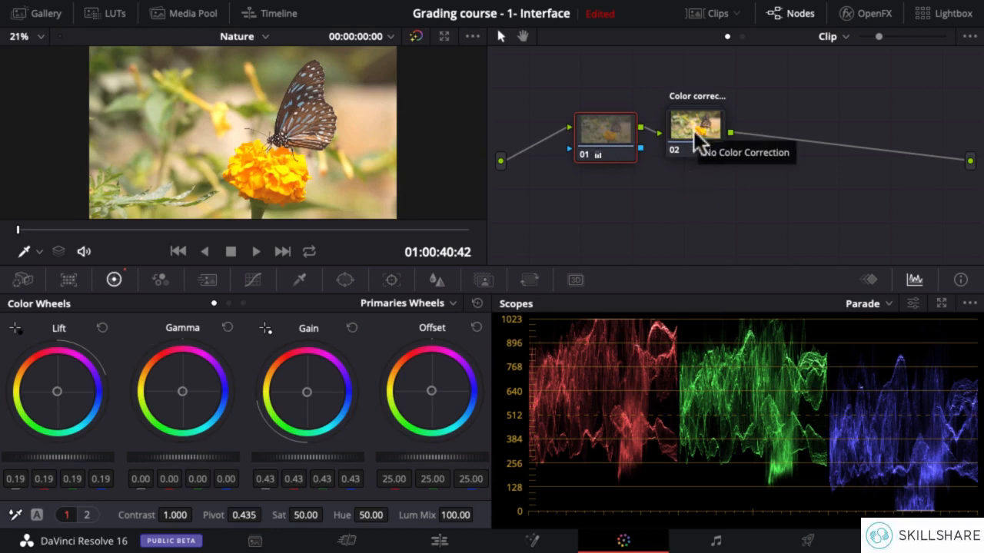
Set the Color correction compound node's contrast to 1.302 and decompose the compound node.
mouse_move(699, 134)
left_mouse_down()
mouse_move(702, 149)
mouse_move(707, 136)
left_mouse_up()
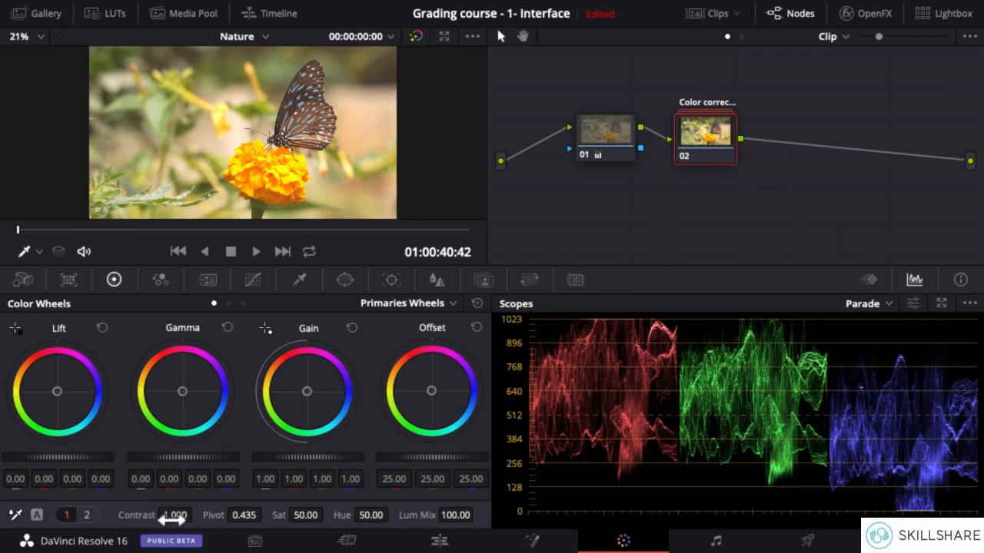
left_click_drag(192, 515, 171, 515)
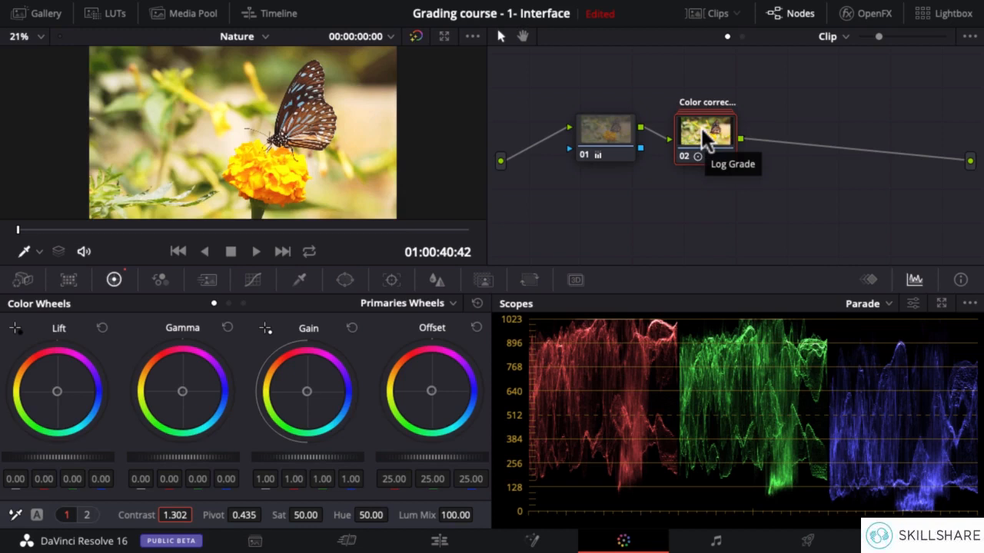
right_click(706, 138)
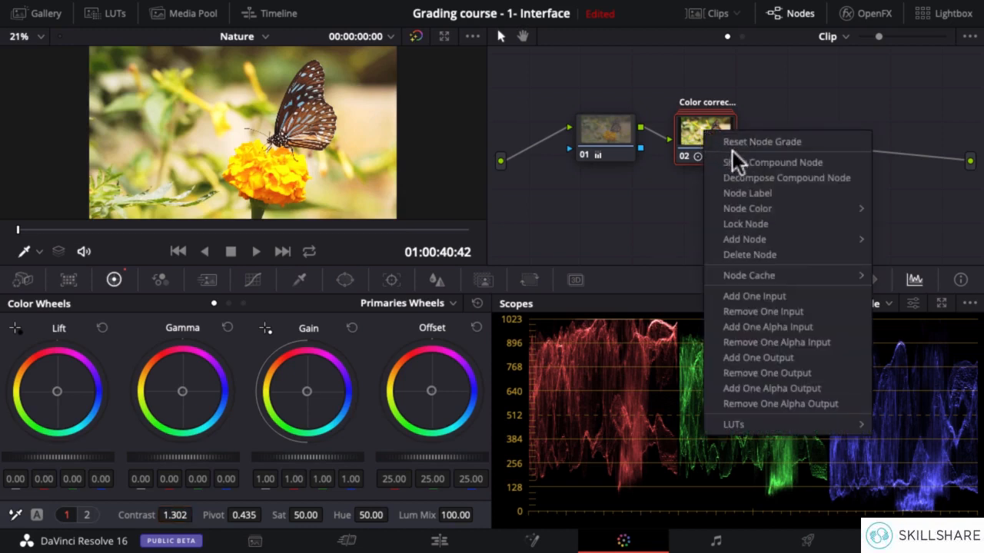
left_click(791, 180)
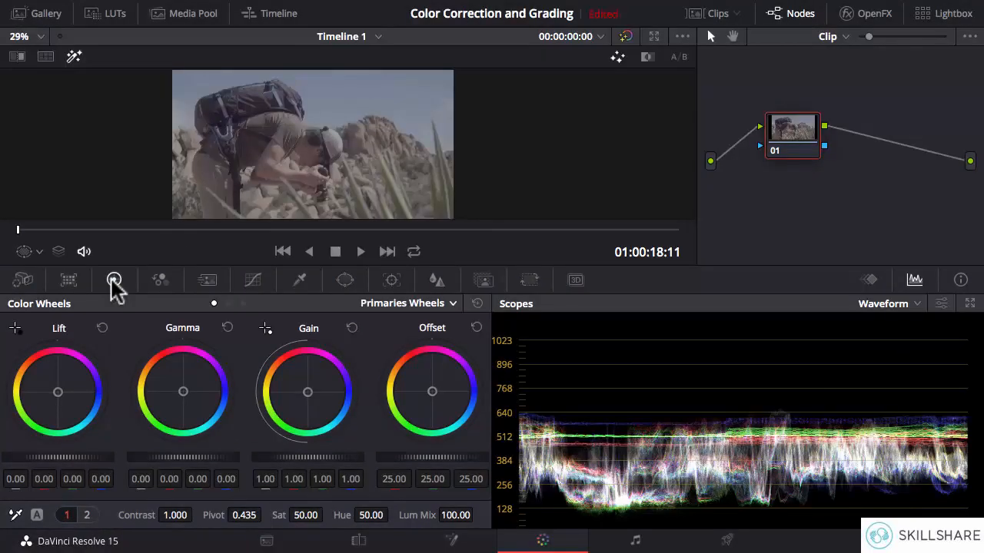
Open the RGB Mixer and raise red in Red Output to 2.00, green in Green Output to 2.00, and blue in Blue Output to 1.98.
left_click(160, 282)
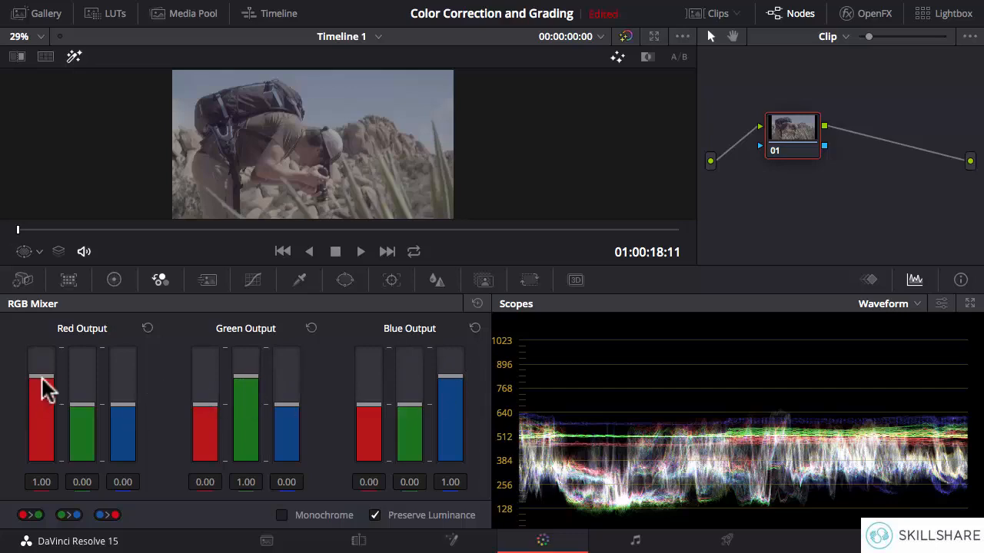
left_click_drag(43, 388, 38, 330)
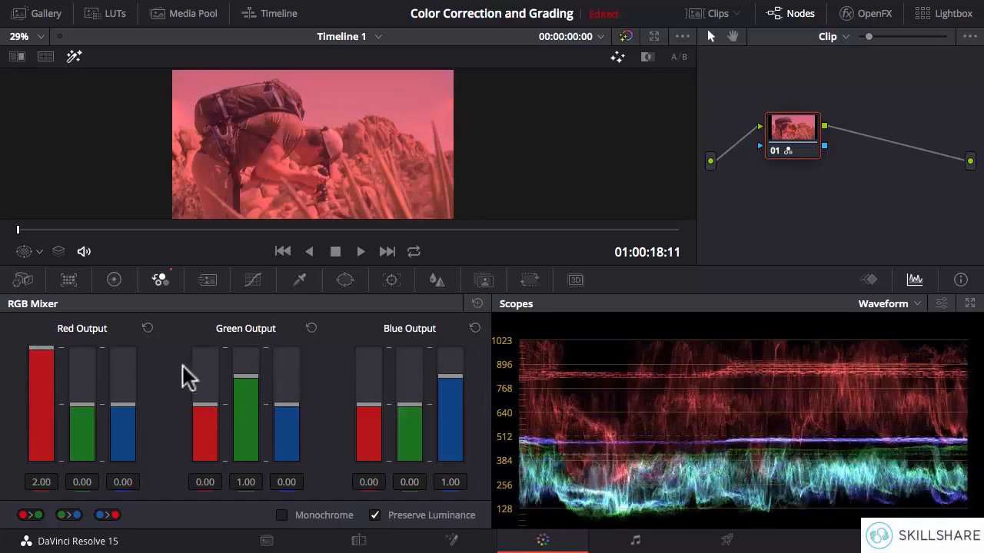
left_click_drag(246, 389, 241, 325)
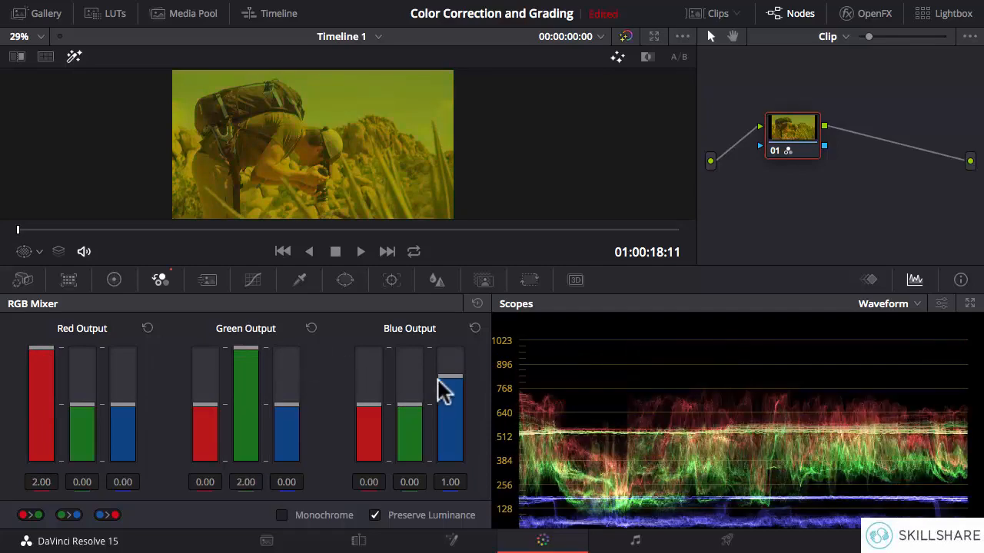
left_click_drag(439, 378, 446, 341)
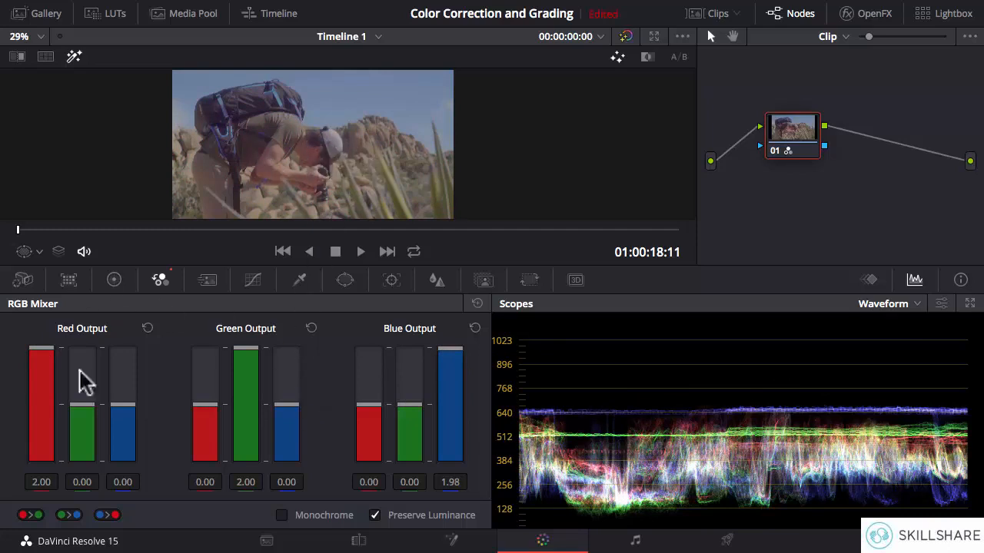
Turn Monochrome on and off, and lower all three channels in each of the red, green and blue outputs to -2.00.
left_click(282, 515)
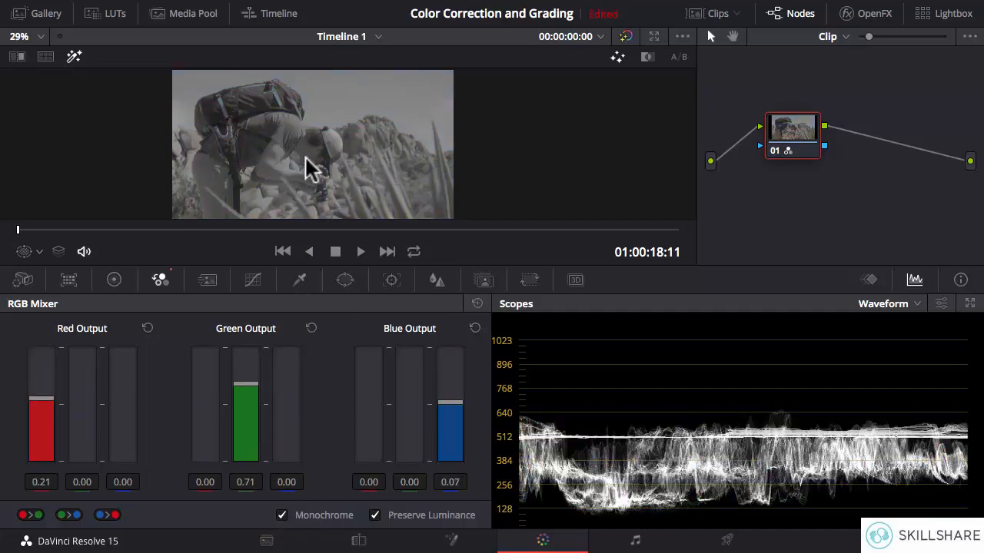
left_click(281, 516)
left_click_drag(49, 352, 46, 461)
left_click_drag(83, 407, 83, 482)
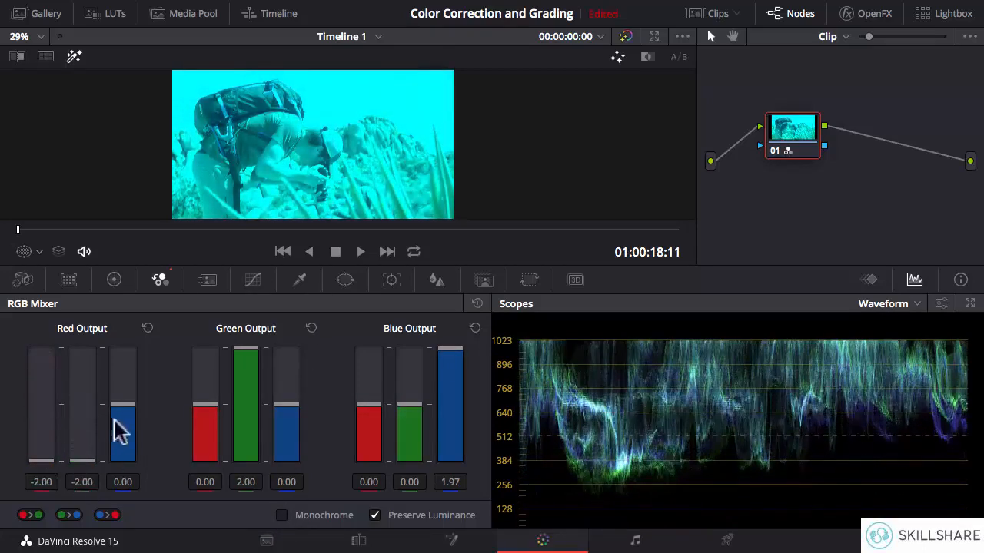
left_click_drag(123, 409, 123, 481)
left_click_drag(219, 415, 204, 454)
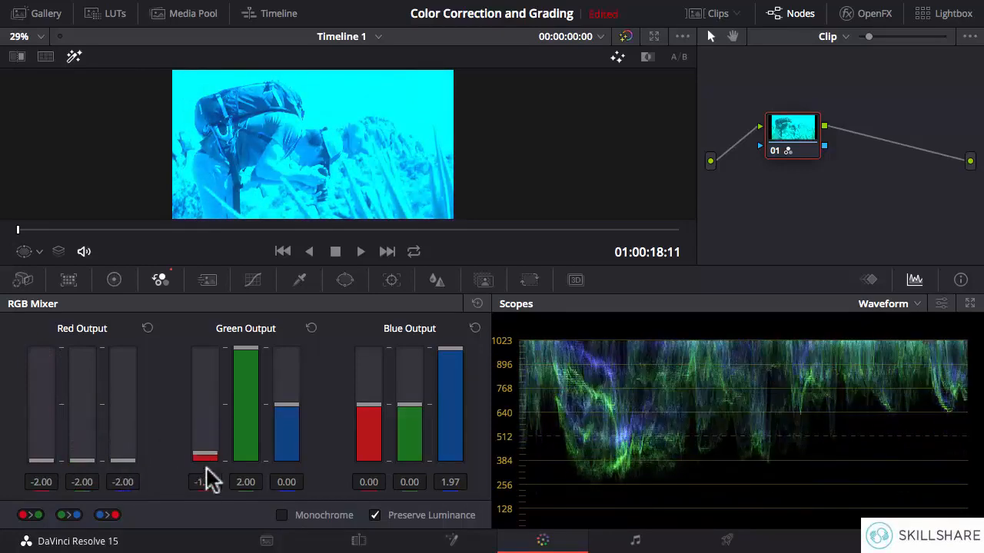
left_click_drag(257, 362, 250, 476)
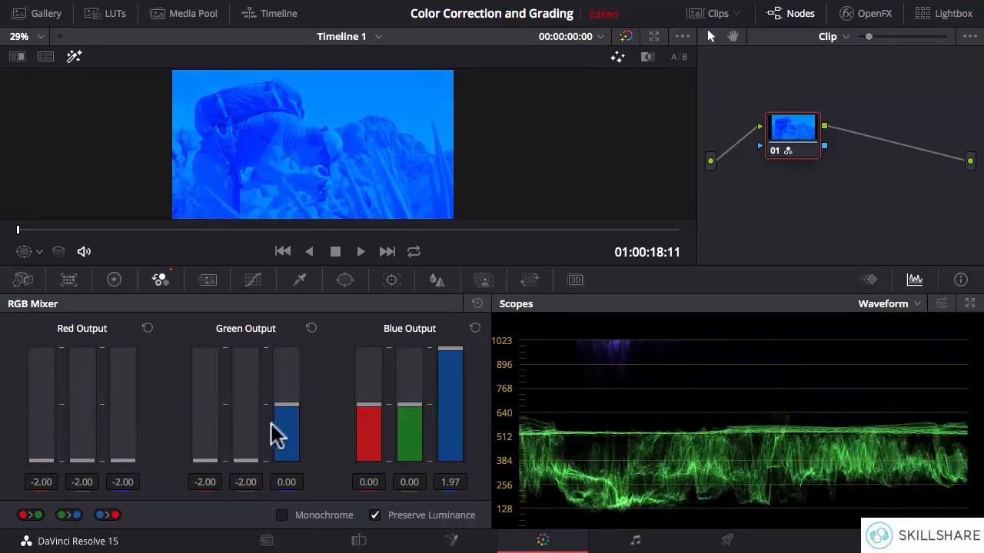
left_click_drag(284, 407, 286, 481)
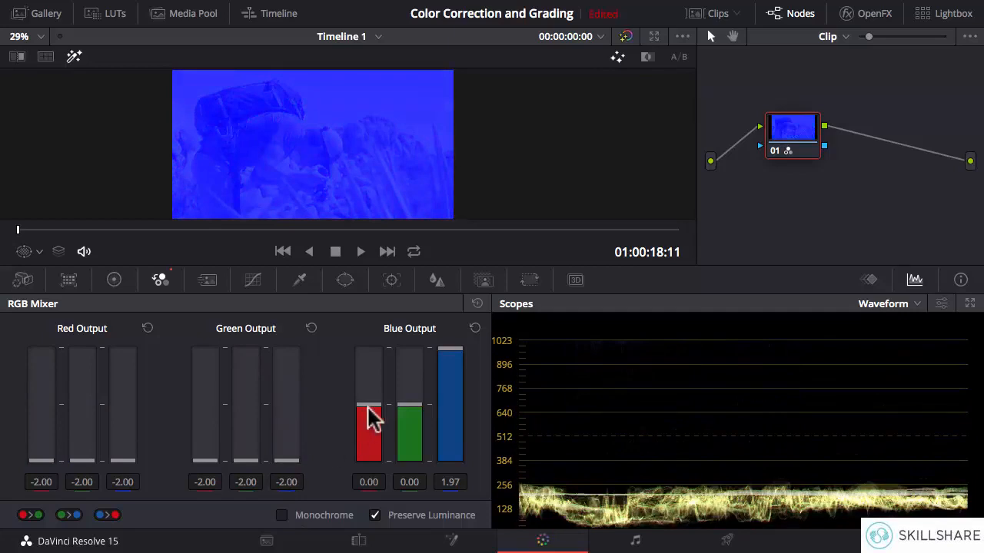
left_click_drag(374, 418, 369, 478)
left_click_drag(415, 405, 417, 468)
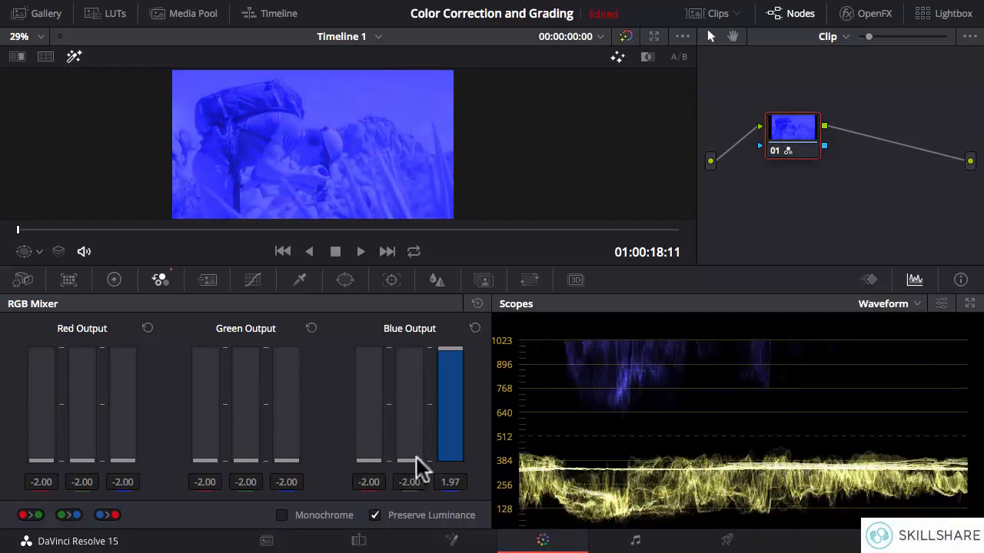
left_click_drag(450, 355, 457, 483)
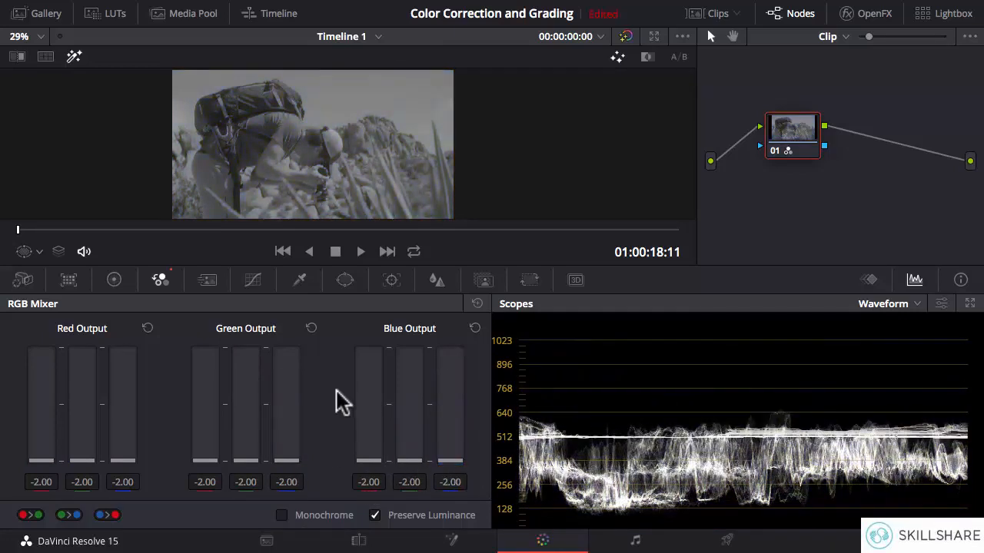
Enable Monochrome in the RGB Mixer and set the red output to 0.00, green to 0.91 and blue to -0.70.
left_click(281, 516)
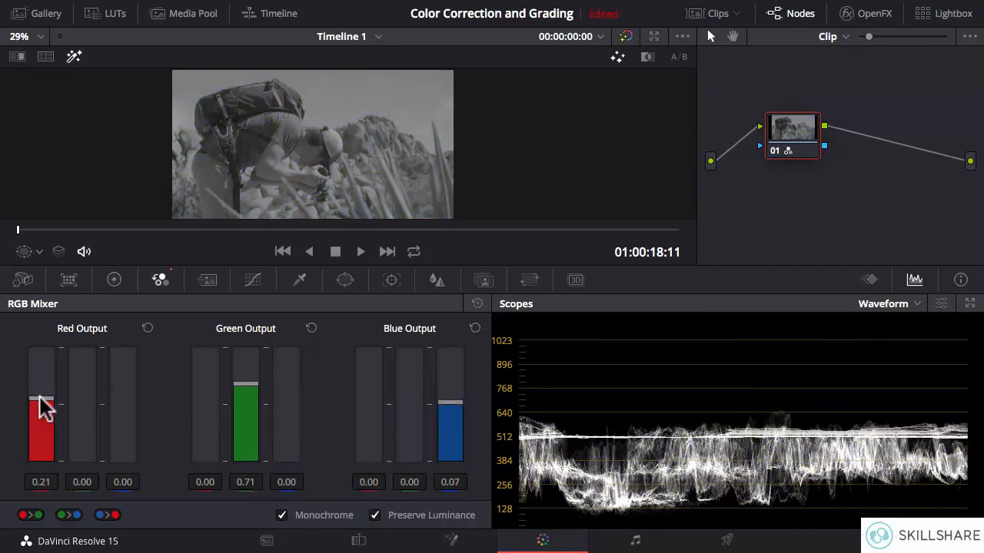
mouse_move(42, 400)
left_mouse_down()
mouse_move(33, 377)
mouse_move(35, 505)
mouse_move(39, 347)
mouse_move(40, 470)
mouse_move(48, 352)
mouse_move(37, 487)
mouse_move(50, 340)
mouse_move(46, 405)
left_mouse_up()
left_click_drag(461, 400, 455, 452)
left_click_drag(246, 365, 237, 352)
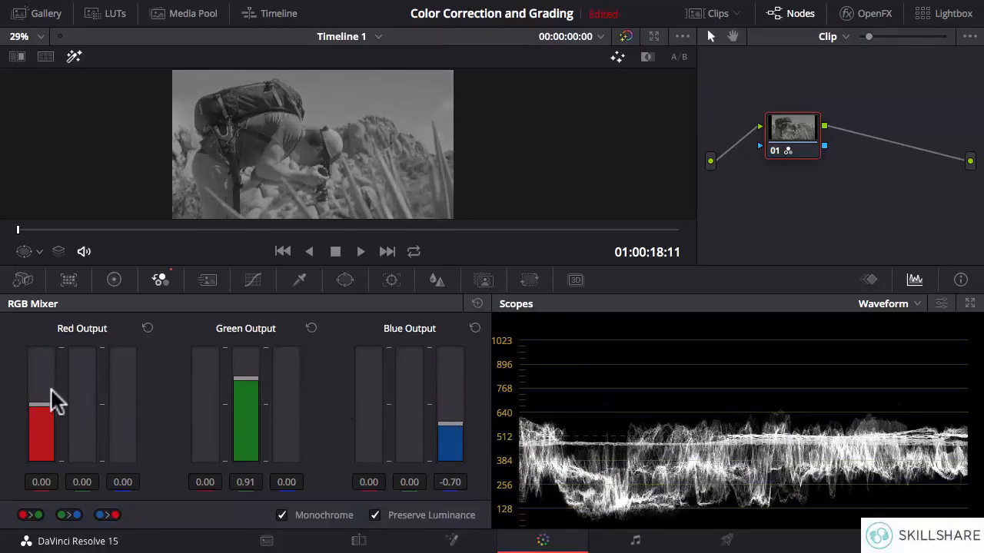
Turn off Monochrome and reset the RGB Mixer, and open the Motion Effects palette.
left_click(282, 515)
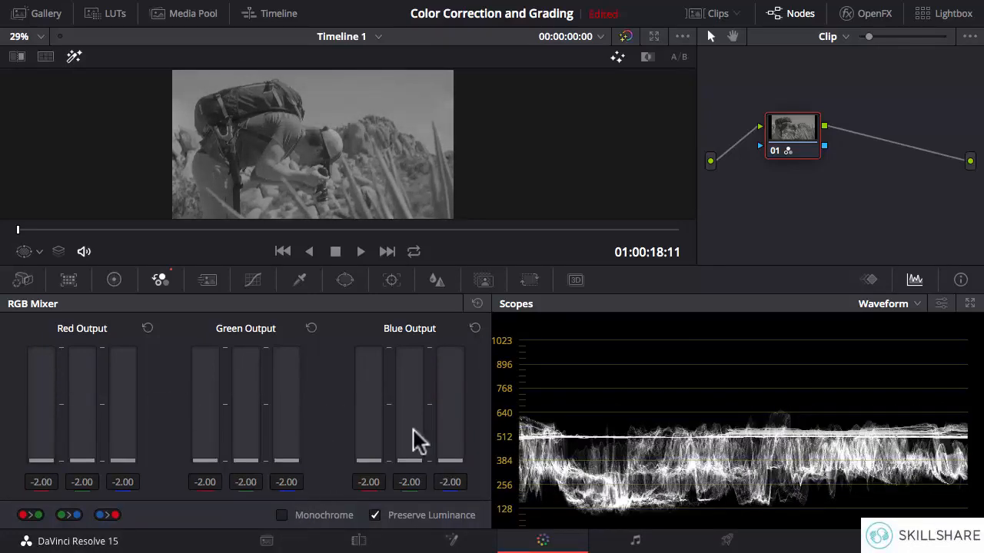
left_click(477, 304)
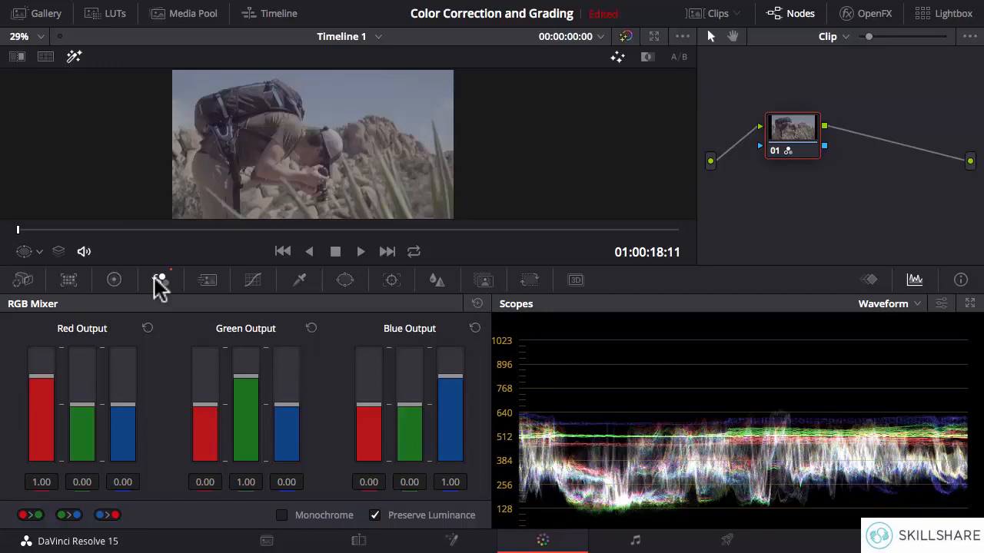
left_click(207, 281)
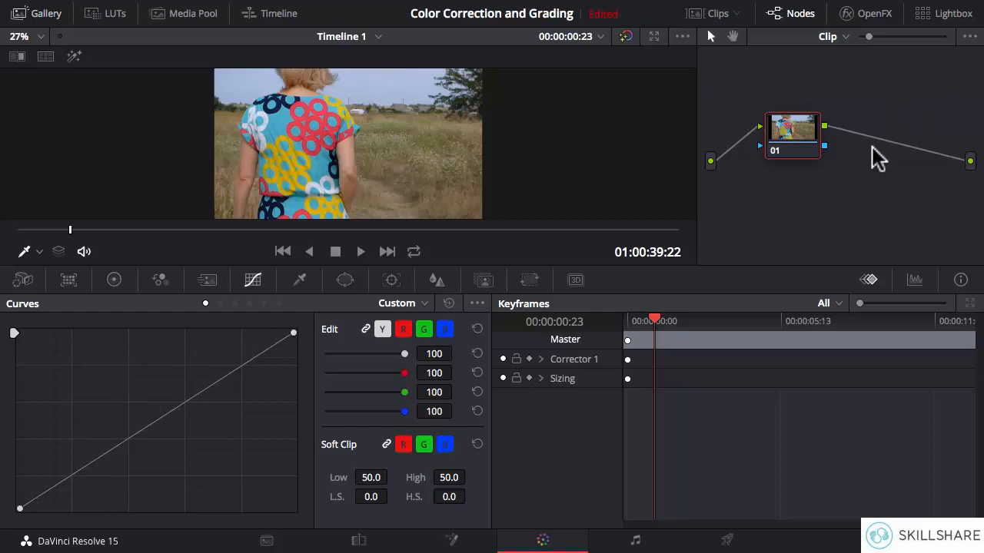
Add a serial node after node 01 and look through its curve modes from Hue Vs Hue onward, ending back on Custom.
key("alt+s")
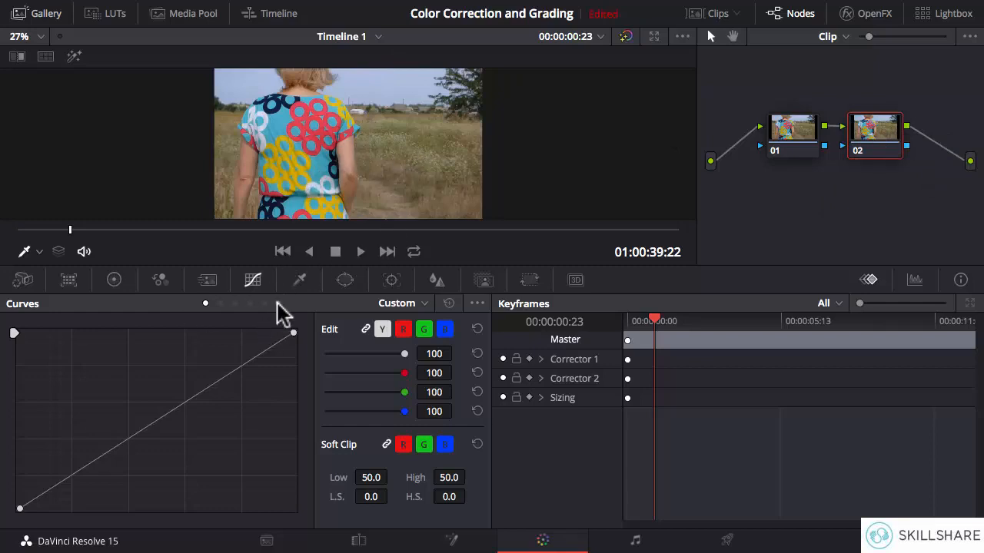
left_click(218, 303)
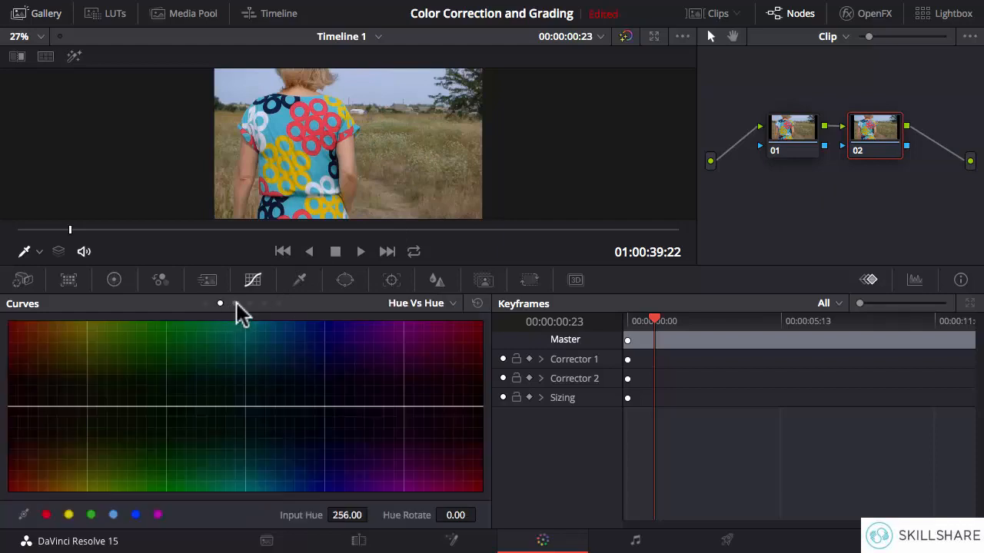
left_click(234, 302)
left_click(249, 303)
left_click(264, 304)
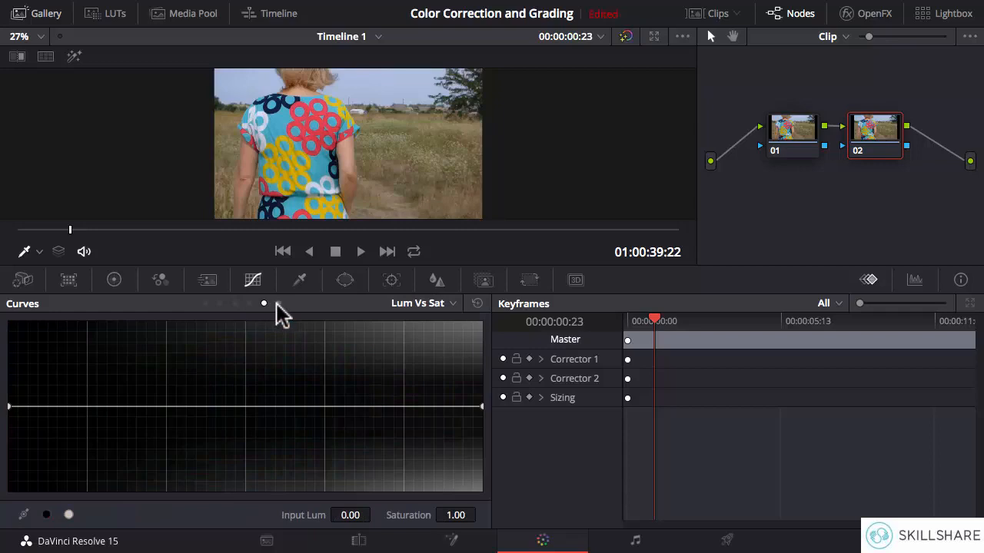
left_click(278, 304)
left_click(263, 303)
left_click(248, 303)
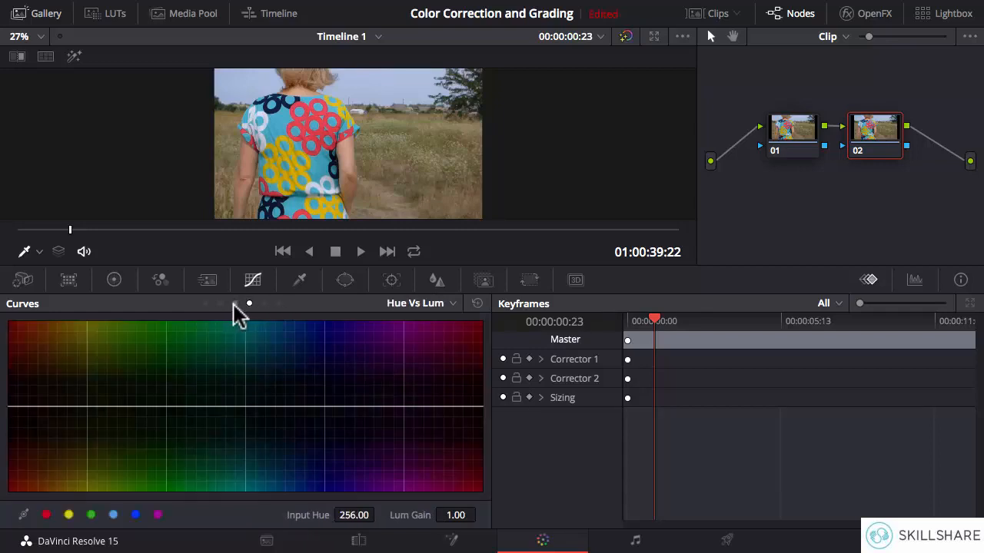
left_click(205, 304)
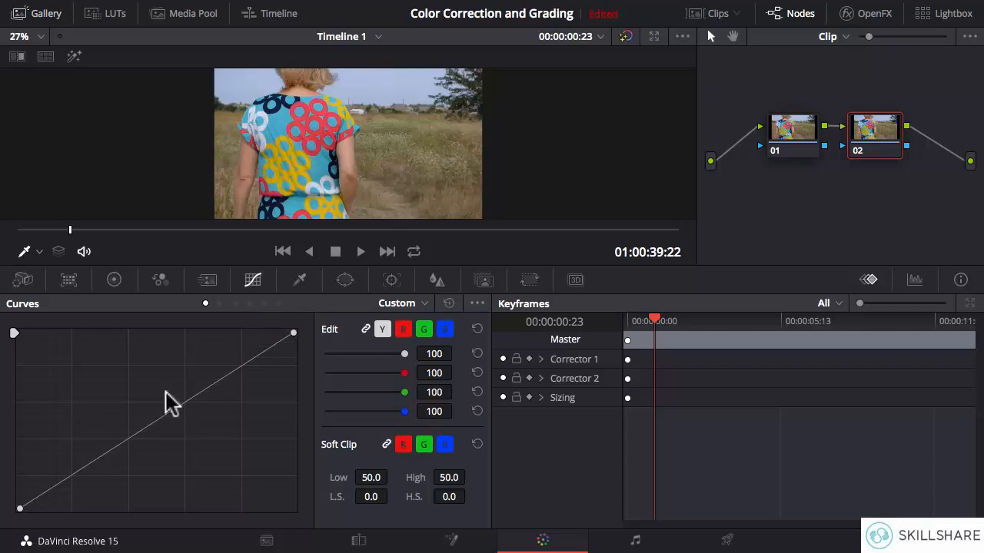
Display the Waveform scope, and on node 02's custom curve lower the white point to about three quarters and raise the black point to about one quarter height.
left_click(914, 280)
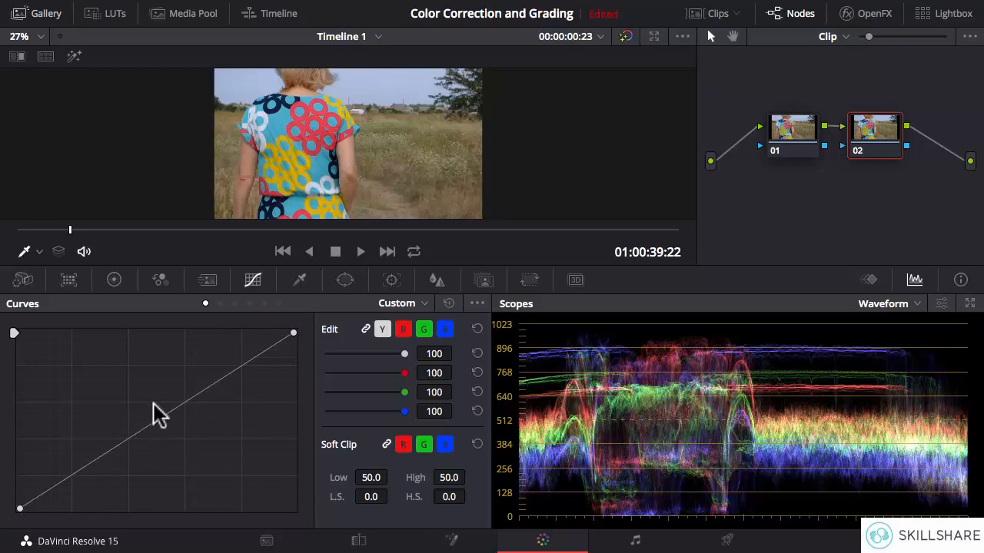
left_click(292, 333)
left_click_drag(293, 333, 292, 369)
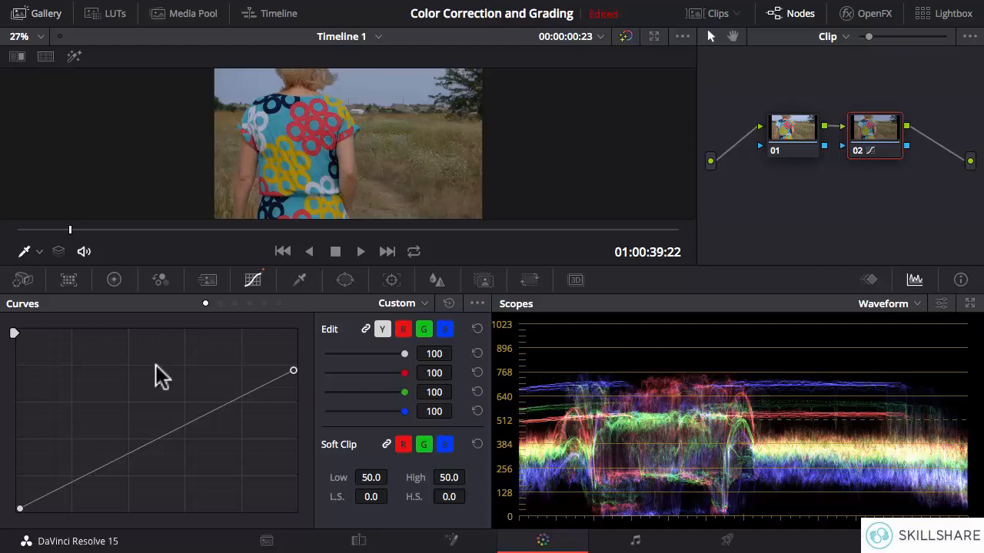
mouse_move(290, 372)
left_mouse_down()
mouse_move(288, 403)
mouse_move(285, 378)
left_mouse_up()
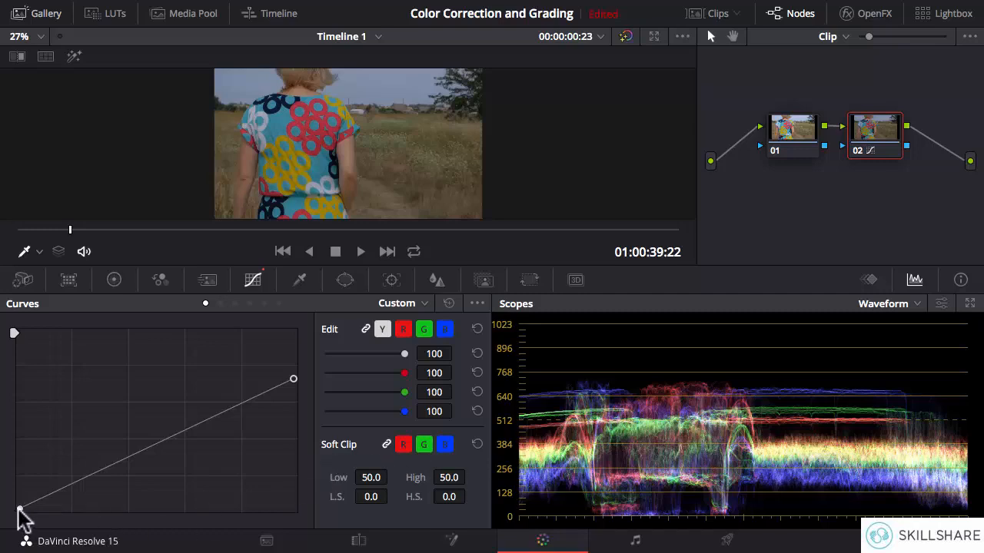
left_click_drag(19, 509, 16, 466)
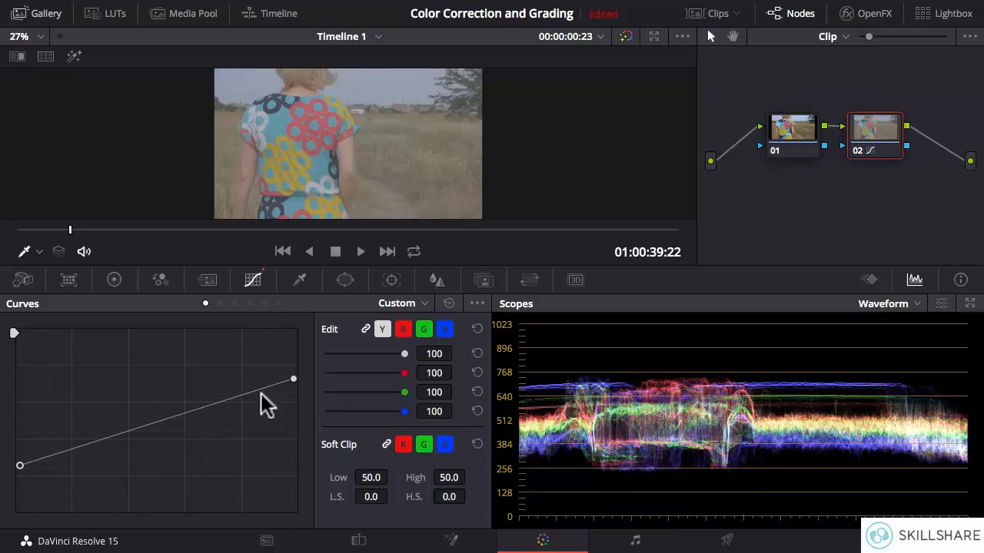
Return the custom curve's white and black points to their original corners to restore a straight diagonal.
left_click_drag(292, 381, 293, 350)
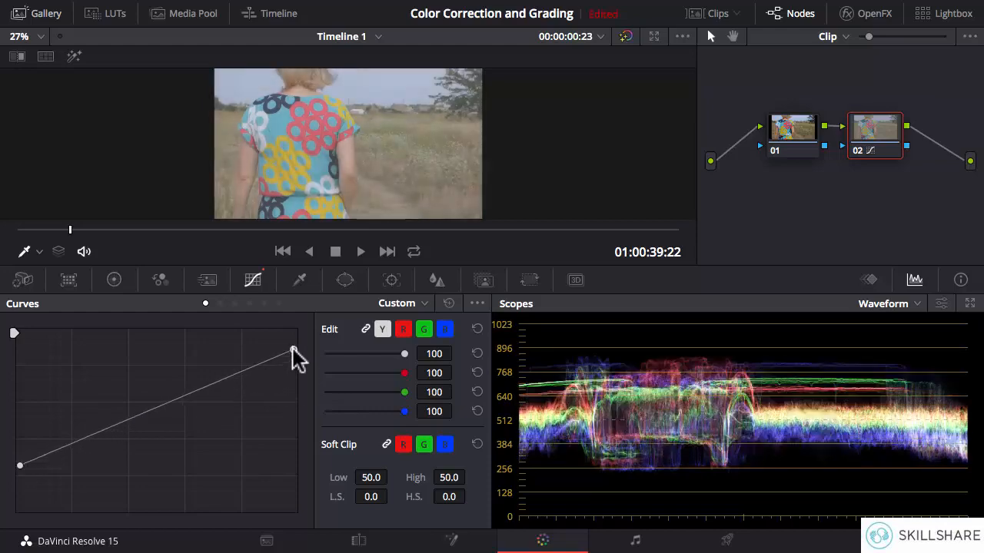
left_click_drag(20, 468, 20, 502)
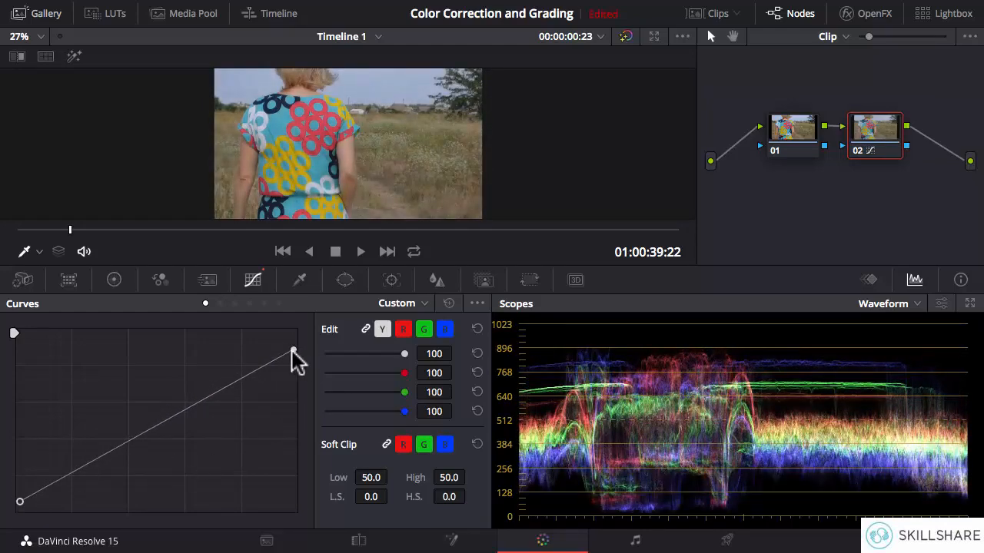
left_click_drag(293, 352, 293, 334)
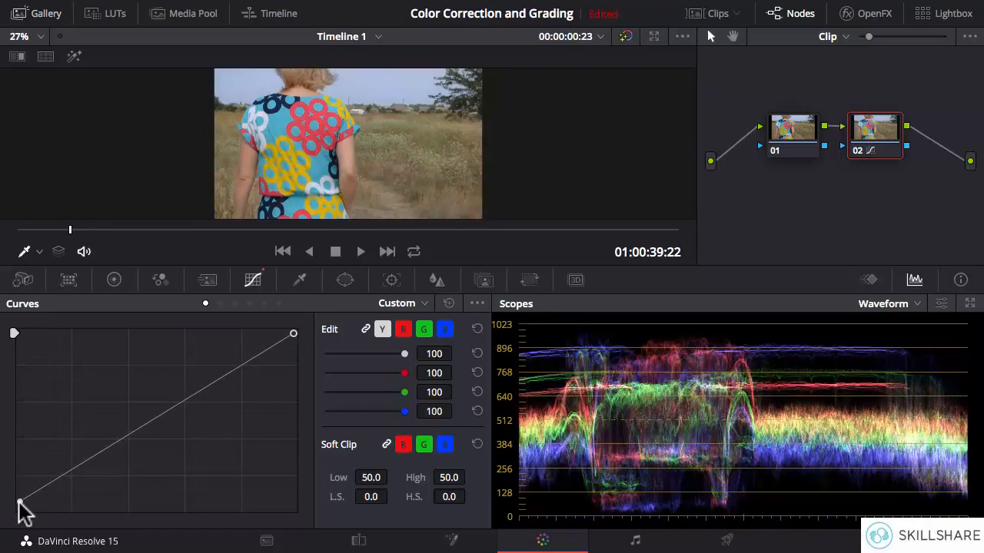
left_click_drag(20, 504, 20, 510)
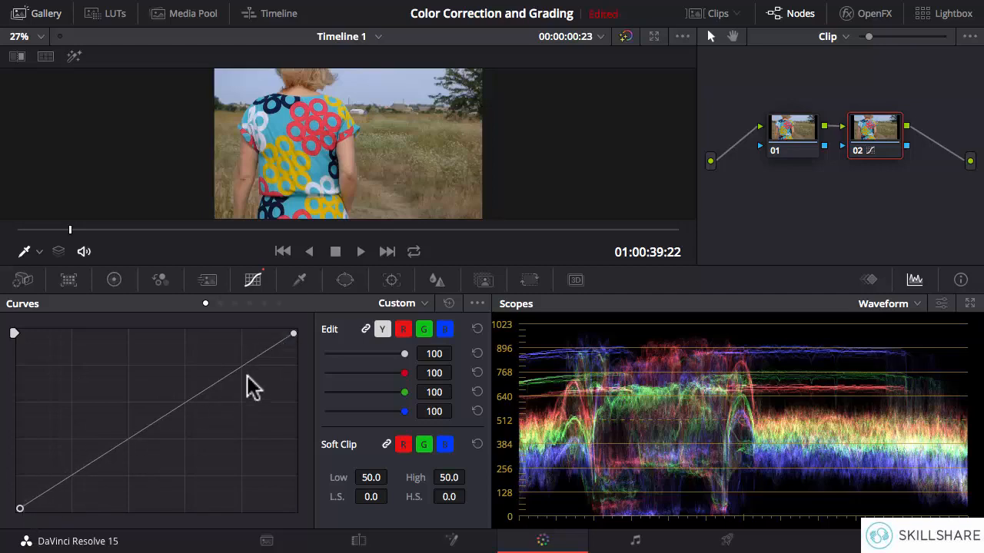
Try adding a shadow control point to node 02's custom curve and pulling it well below the diagonal, and delete the point.
left_click(87, 468)
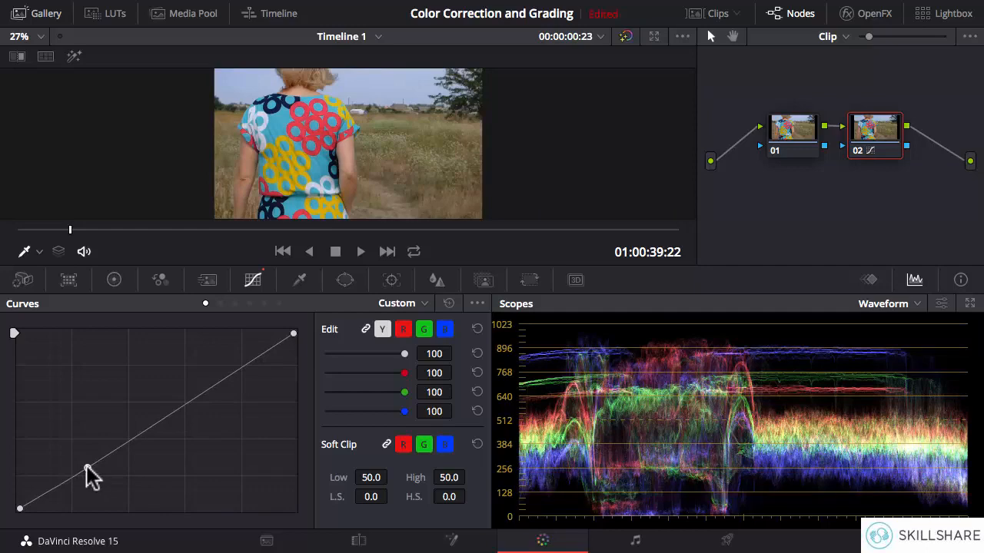
left_click_drag(87, 468, 100, 489)
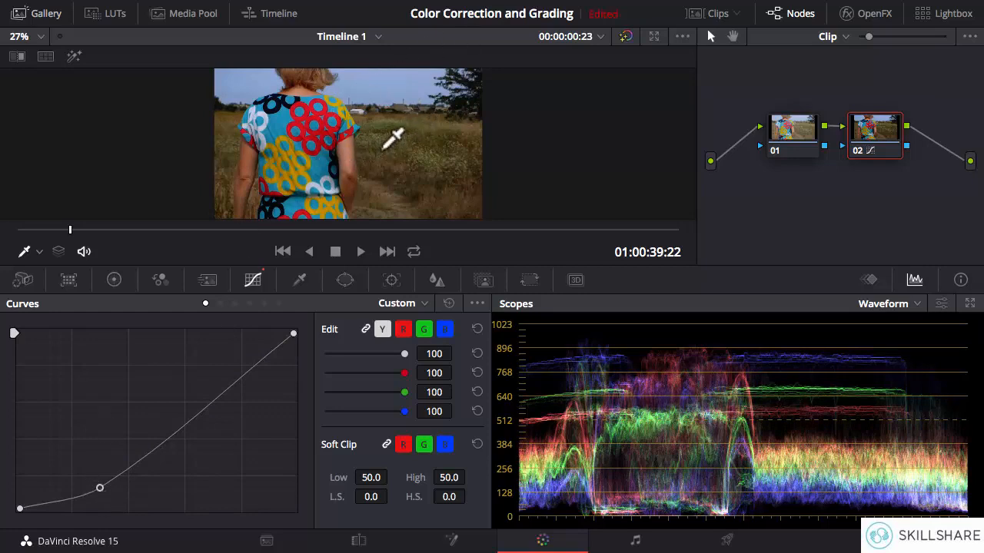
right_click(100, 488)
Shape node 02's custom curve into an S by adding a lowered point in the shadows and a raised point in the highlights.
left_click(93, 465)
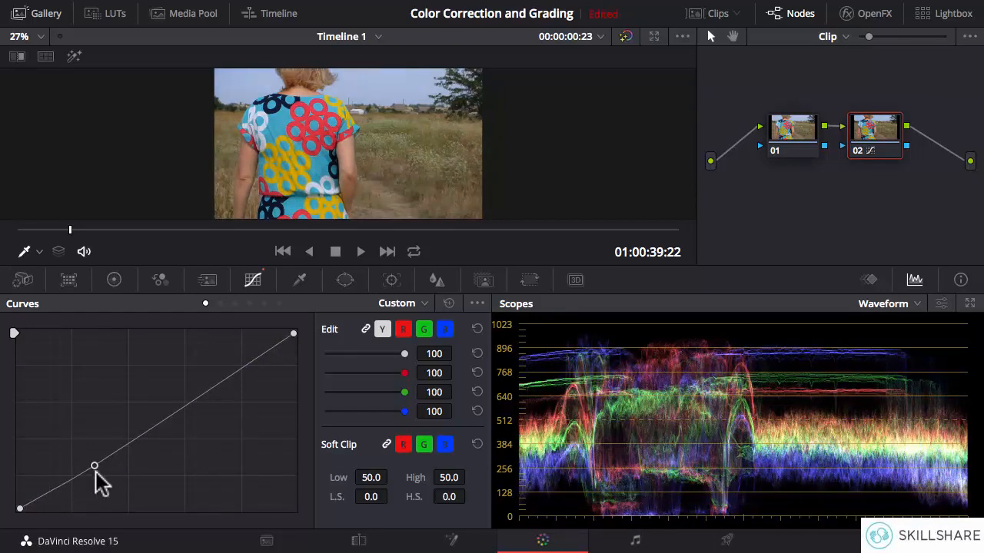
left_click_drag(93, 467, 98, 481)
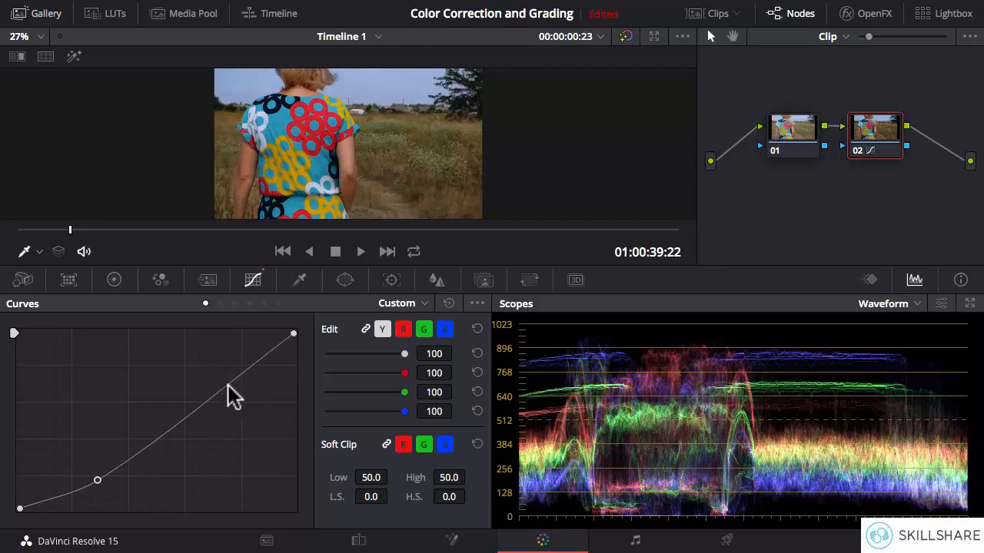
left_click_drag(227, 385, 217, 364)
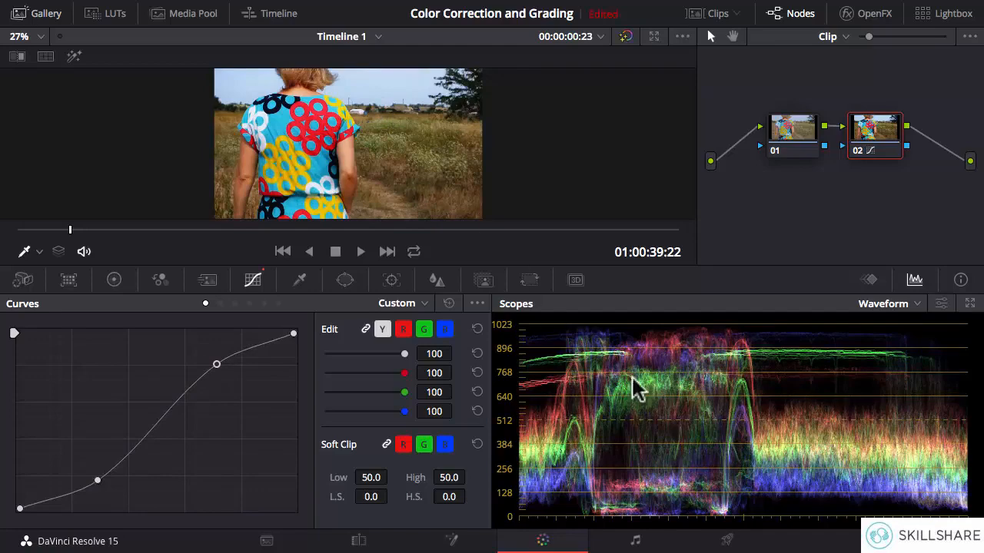
right_click(216, 366)
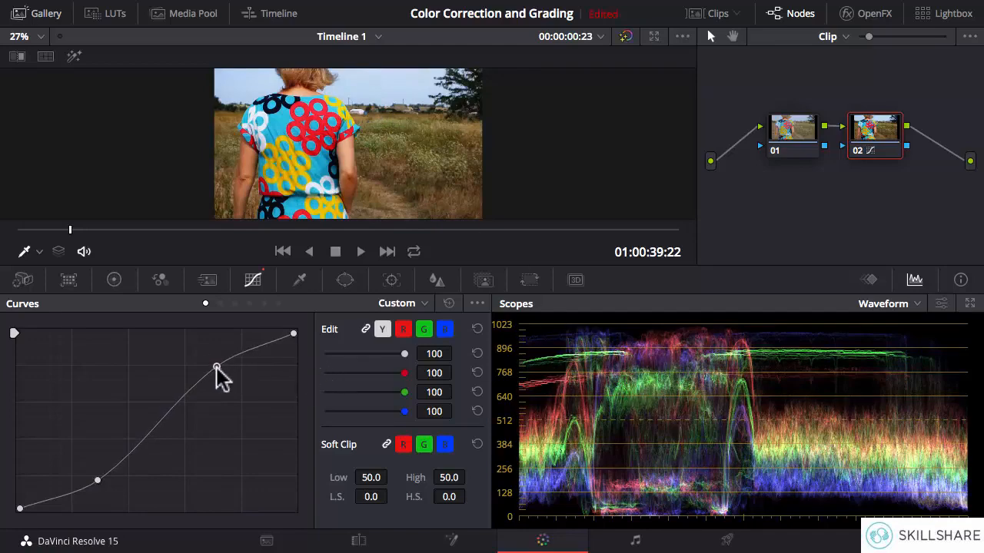
left_click(215, 364)
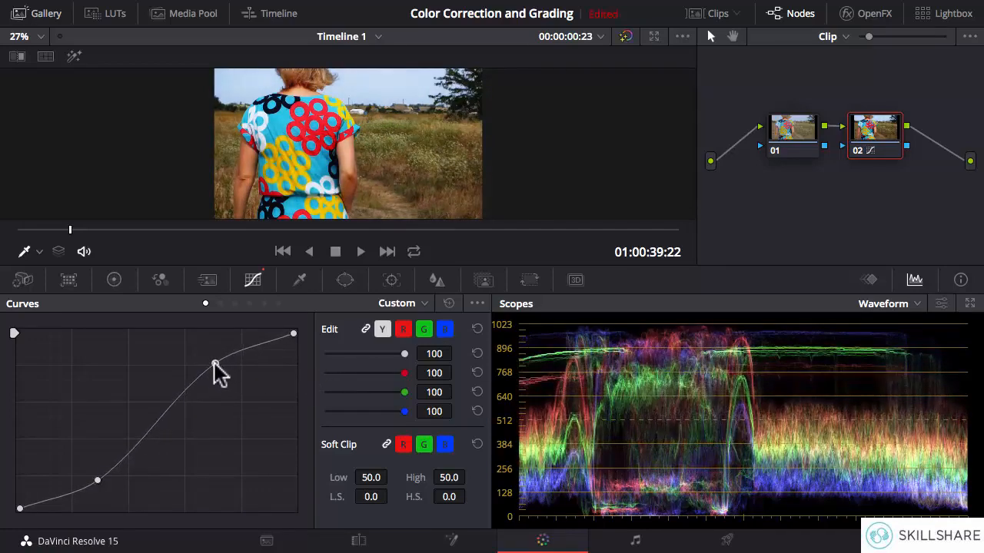
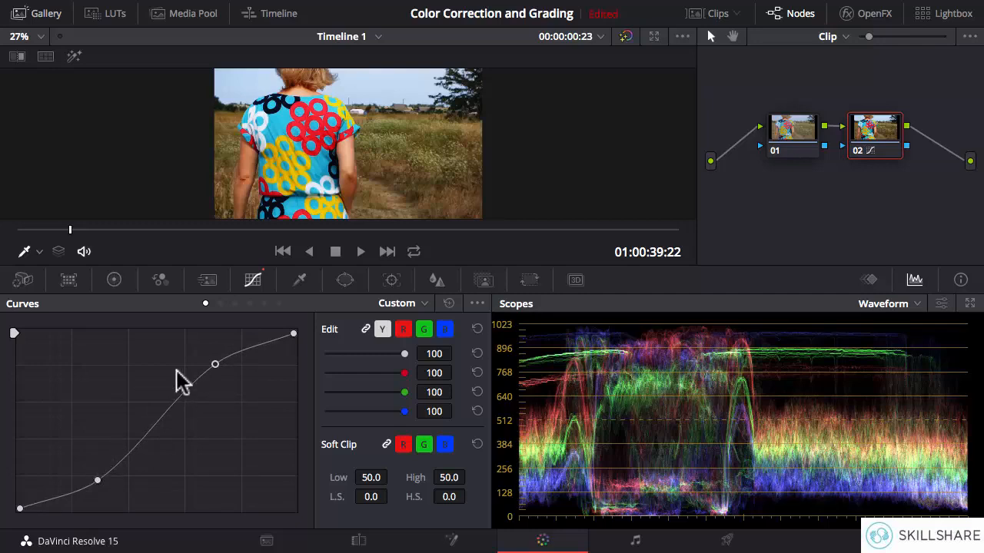
Delete the highlight and shadow points from node 02's custom curve and reset the curve.
right_click(215, 365)
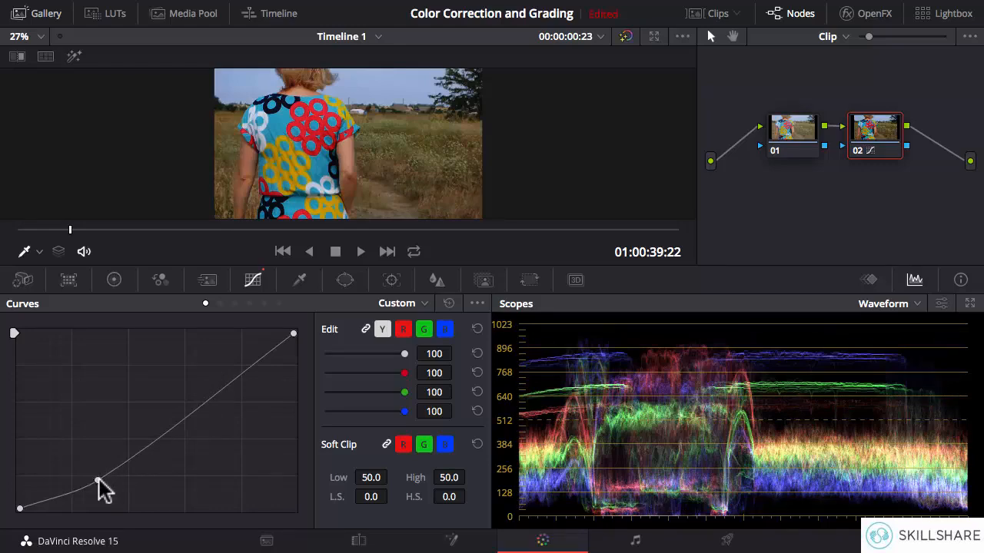
right_click(99, 479)
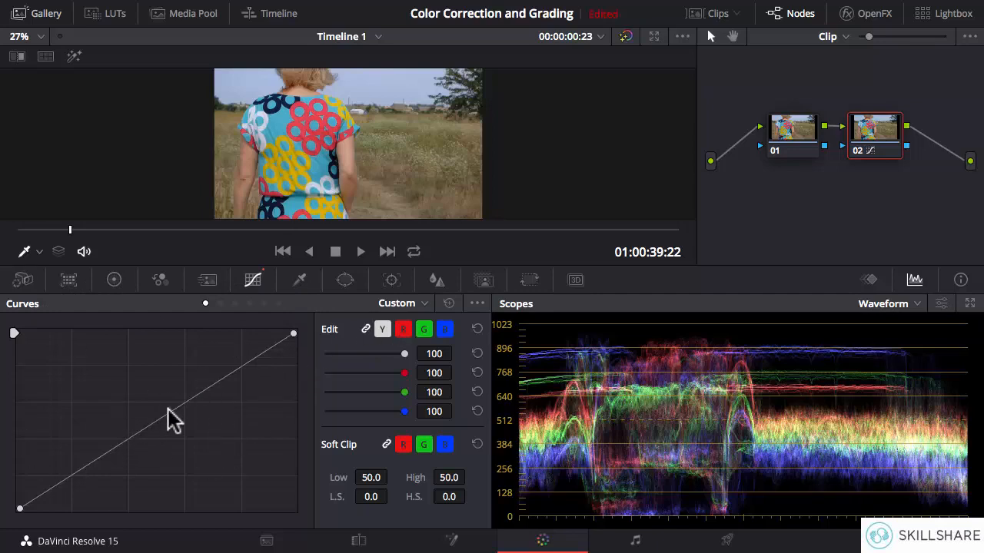
left_click(449, 303)
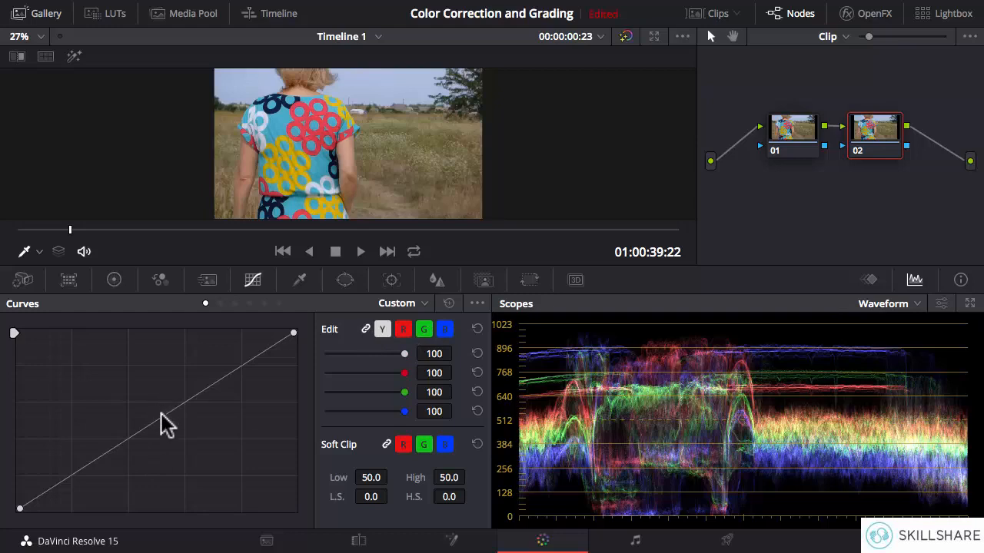
Unlink the custom curve's channels and try lowering the red curve's white point to about three quarters height, resetting the curve at the end.
left_click(366, 330)
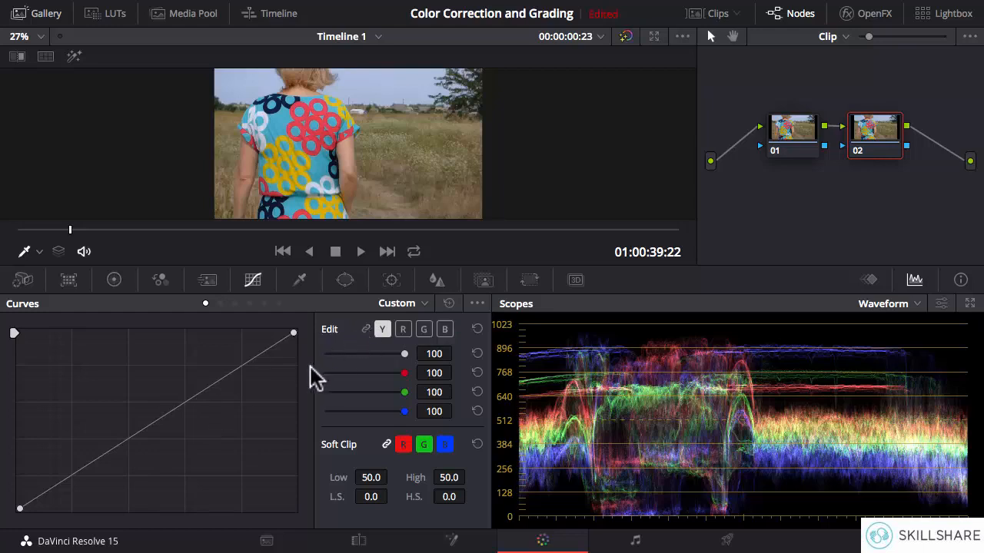
left_click(402, 330)
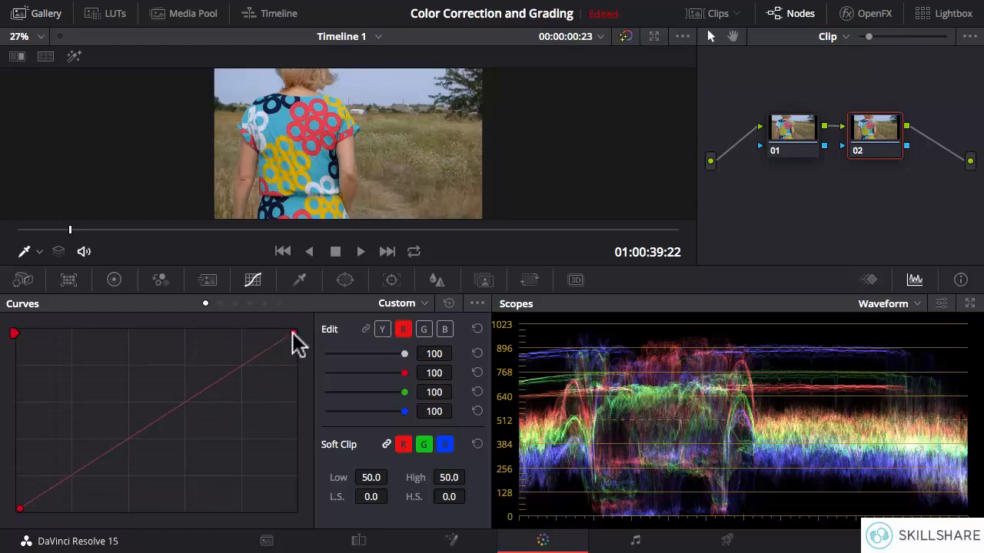
left_click_drag(293, 334, 295, 378)
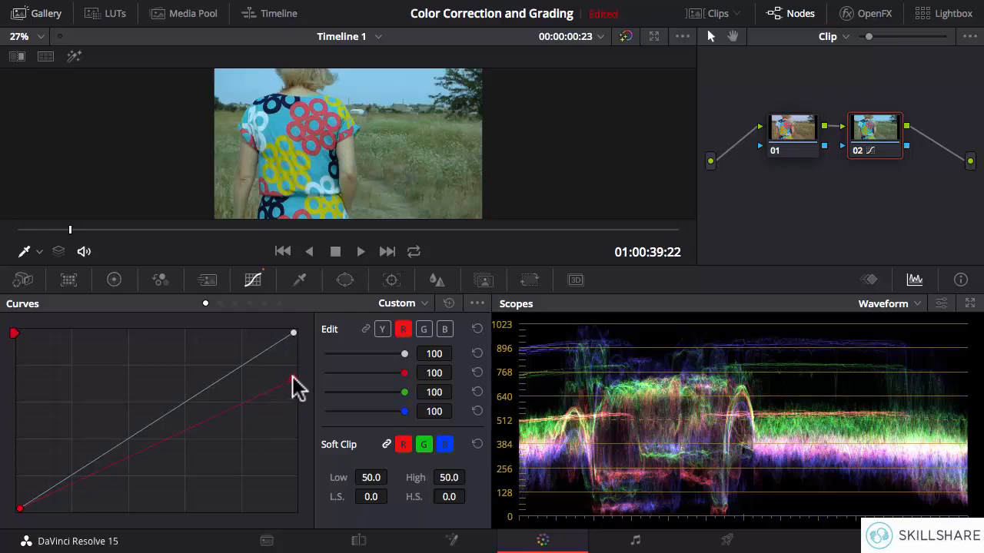
left_click_drag(293, 379, 292, 372)
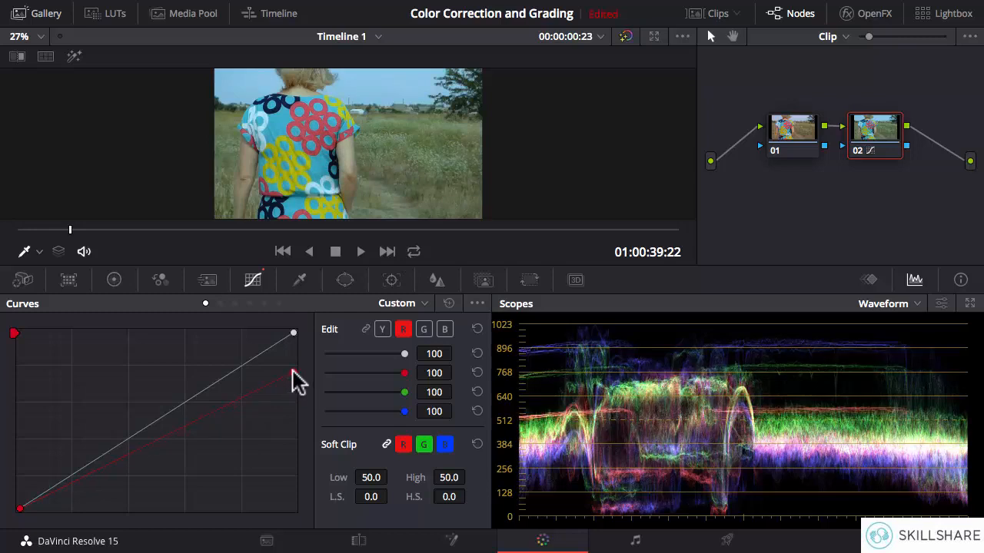
left_click(449, 304)
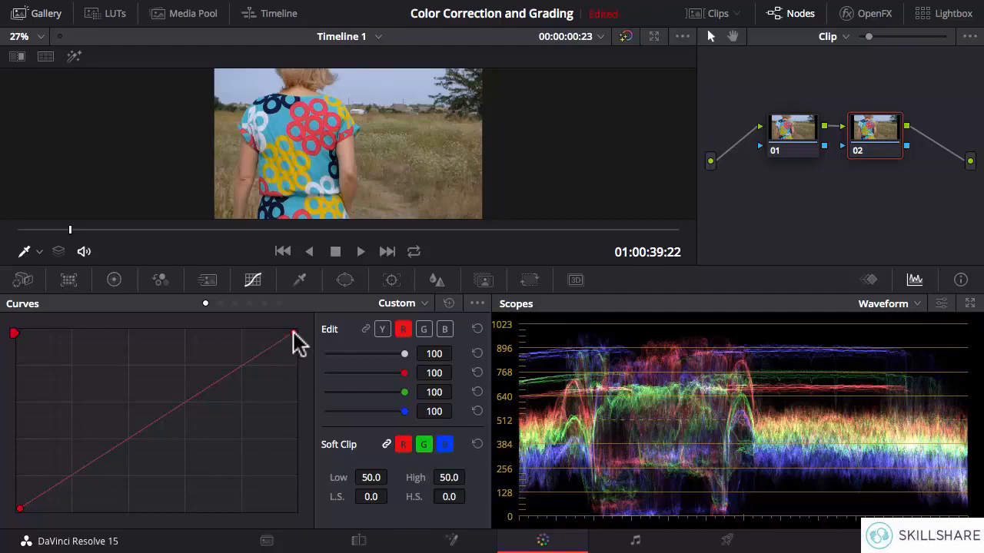
Try lowering the red curve's white point in stages to about 60% height, and return it to its original corner.
left_click_drag(293, 334, 295, 381)
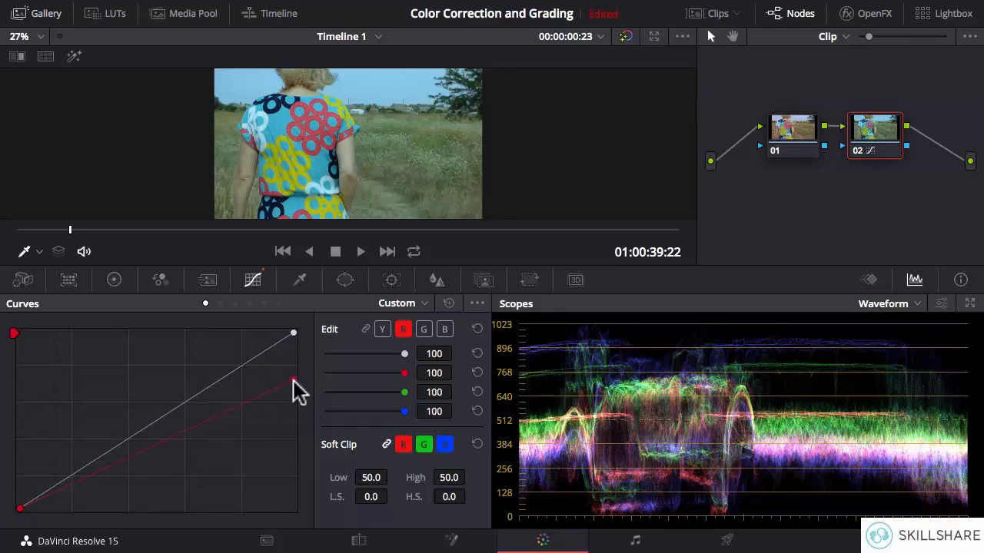
mouse_move(292, 382)
left_mouse_down()
mouse_move(292, 331)
mouse_move(293, 382)
left_mouse_up()
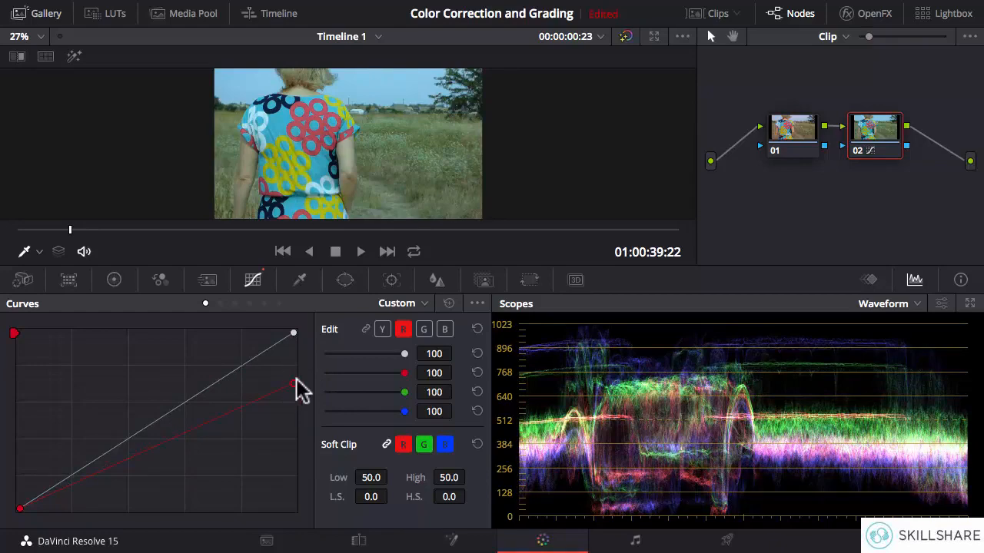
mouse_move(294, 385)
left_mouse_down()
mouse_move(297, 345)
mouse_move(295, 390)
left_mouse_up()
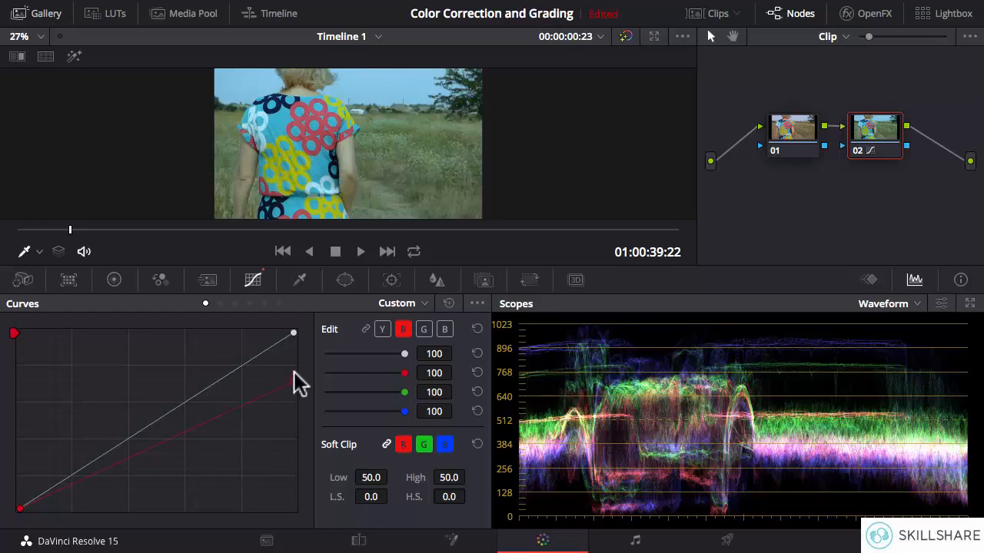
left_click_drag(293, 382, 293, 402)
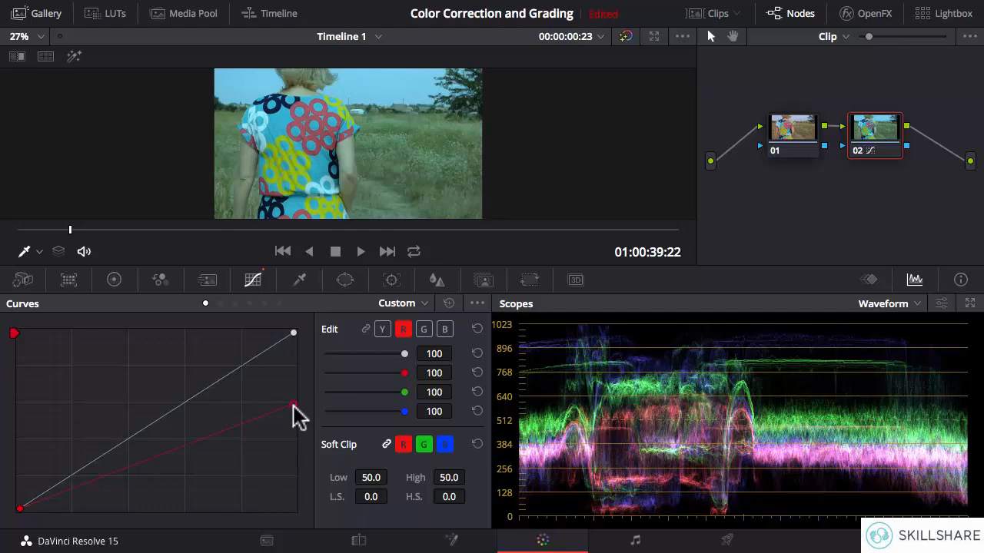
left_click_drag(293, 405, 293, 335)
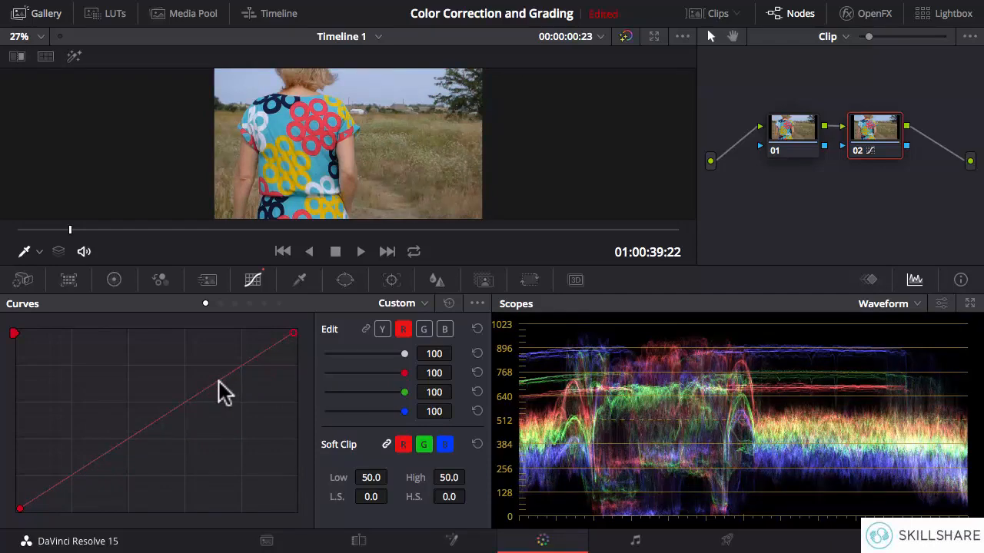
Try an S-shaped red curve with a raised highlight point and a lowered shadow point, clear both points, and relink the channels.
left_click_drag(215, 382, 205, 368)
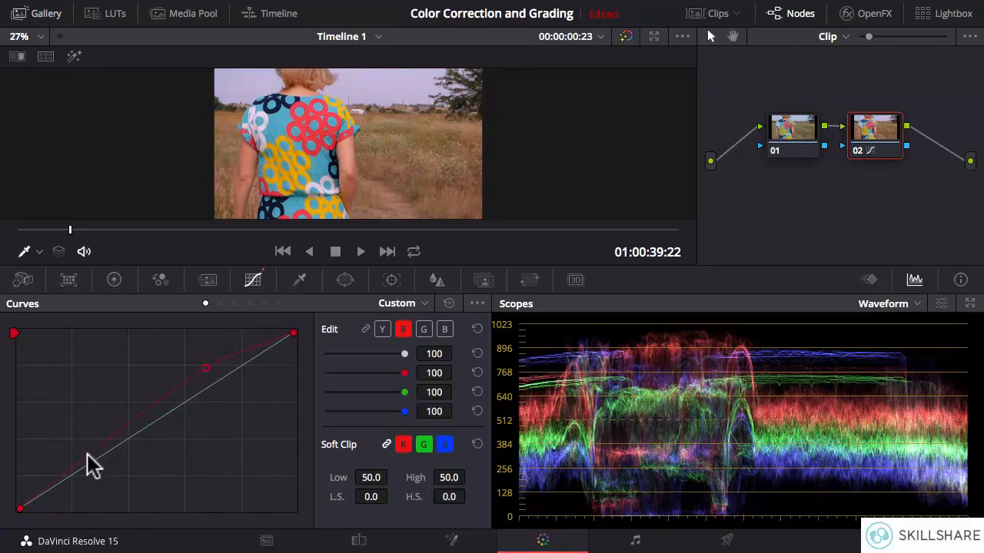
left_click_drag(87, 457, 102, 479)
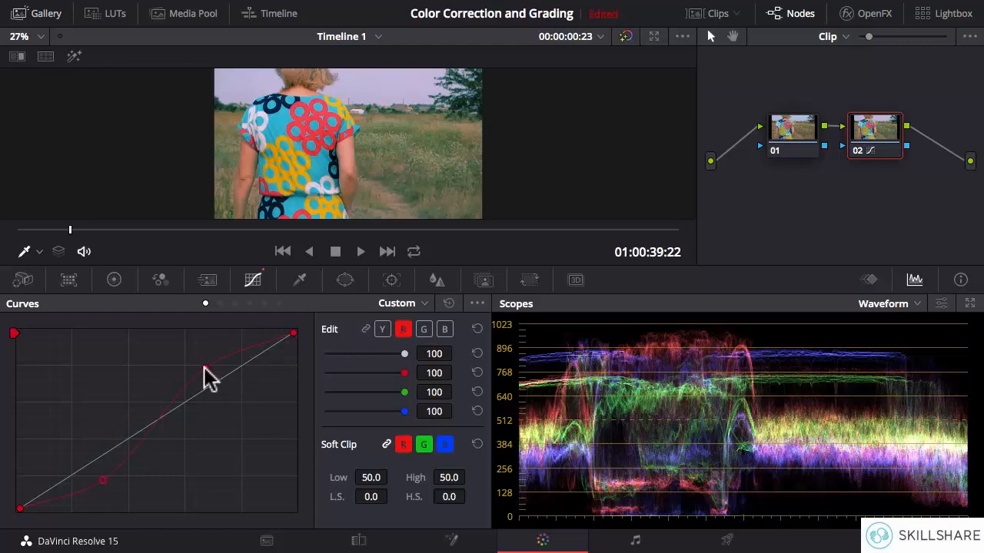
right_click(104, 482)
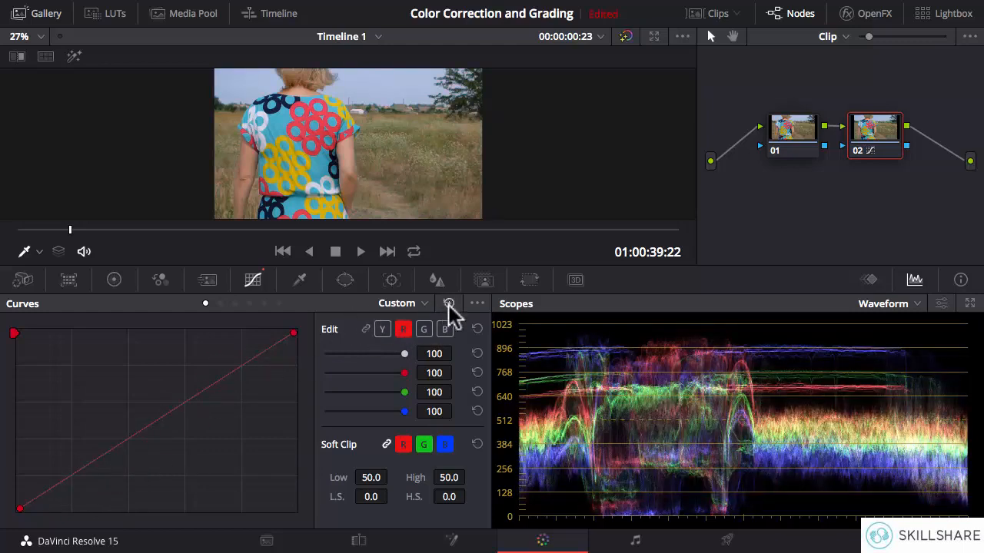
left_click(365, 330)
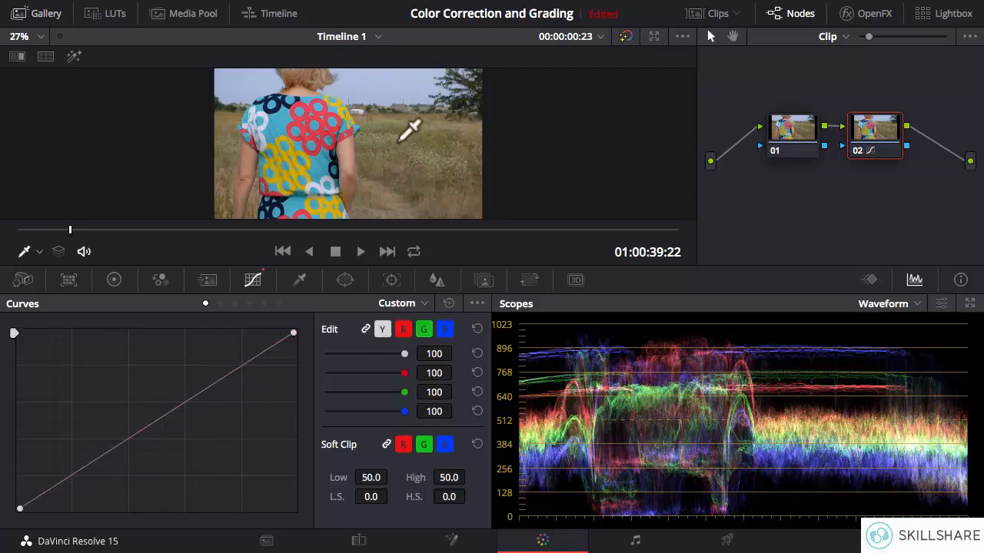
Sample the dress's turquoise for the Hue Vs Hue curve, raise its Hue Rotate to 96.43, and widen the affected range on both sides.
left_click(219, 304)
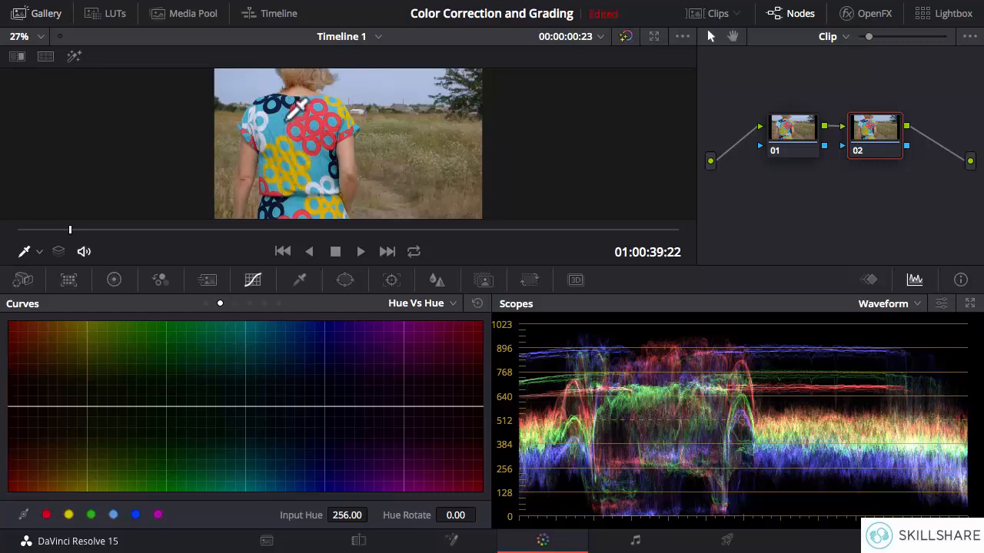
left_click(284, 154)
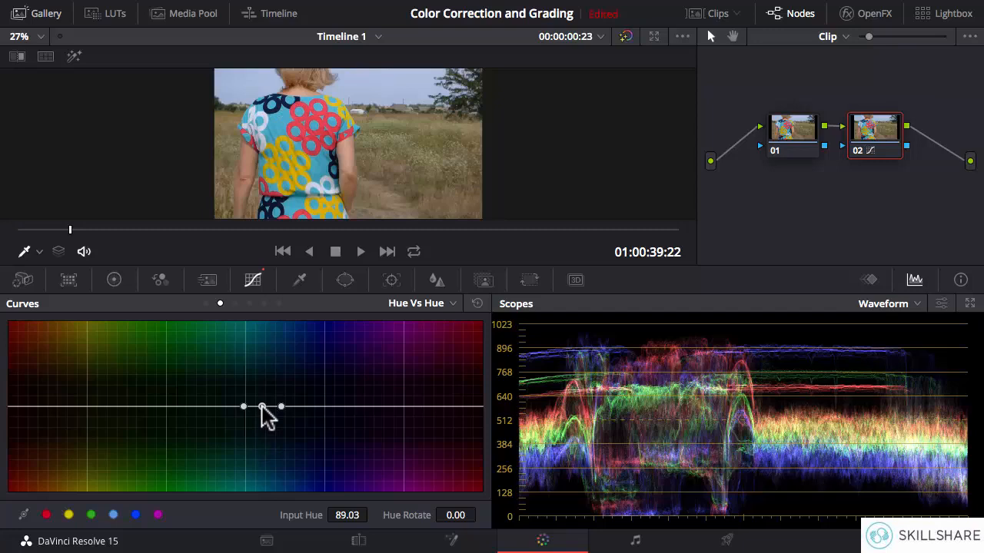
left_click_drag(261, 406, 264, 361)
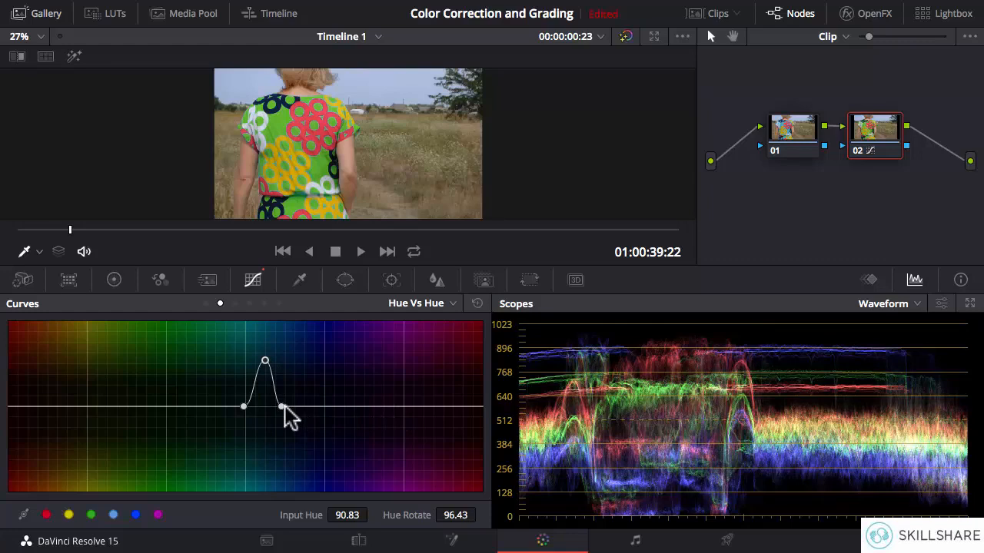
left_click_drag(281, 406, 302, 407)
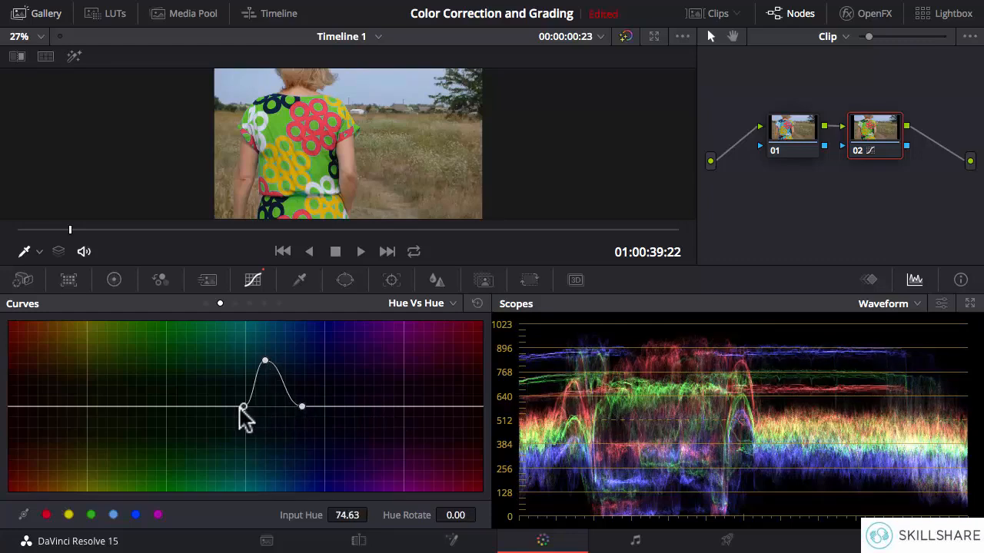
left_click_drag(240, 408, 212, 409)
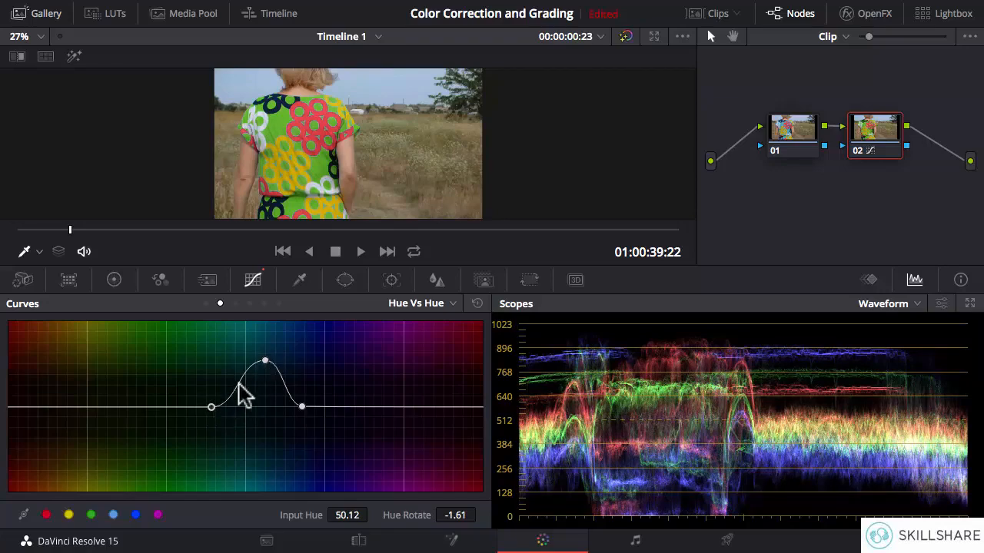
Lower the turquoise point on the Hue Vs Hue curve to a Hue Rotate of -139.82 and narrow the affected range on both sides.
left_click_drag(264, 361, 261, 473)
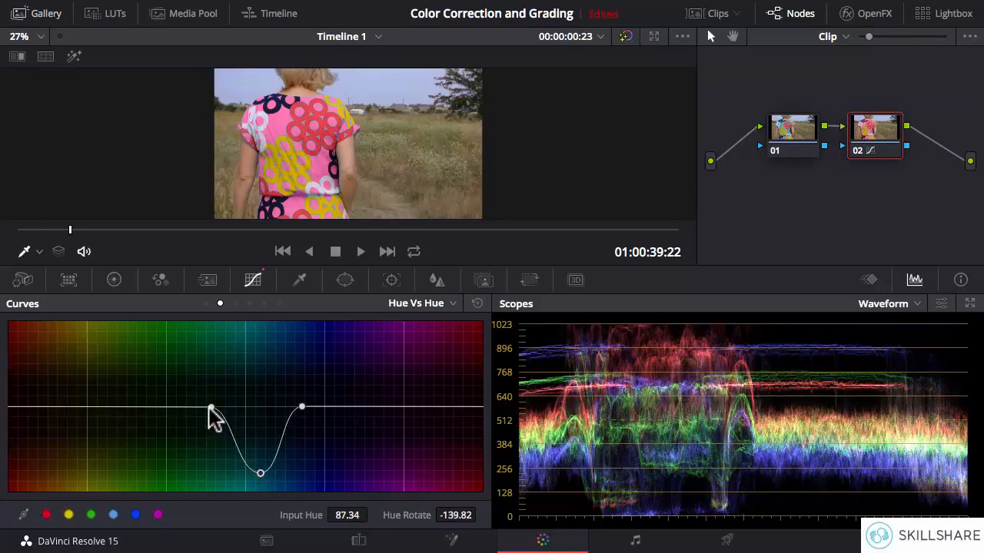
left_click_drag(212, 407, 234, 408)
left_click_drag(302, 406, 277, 409)
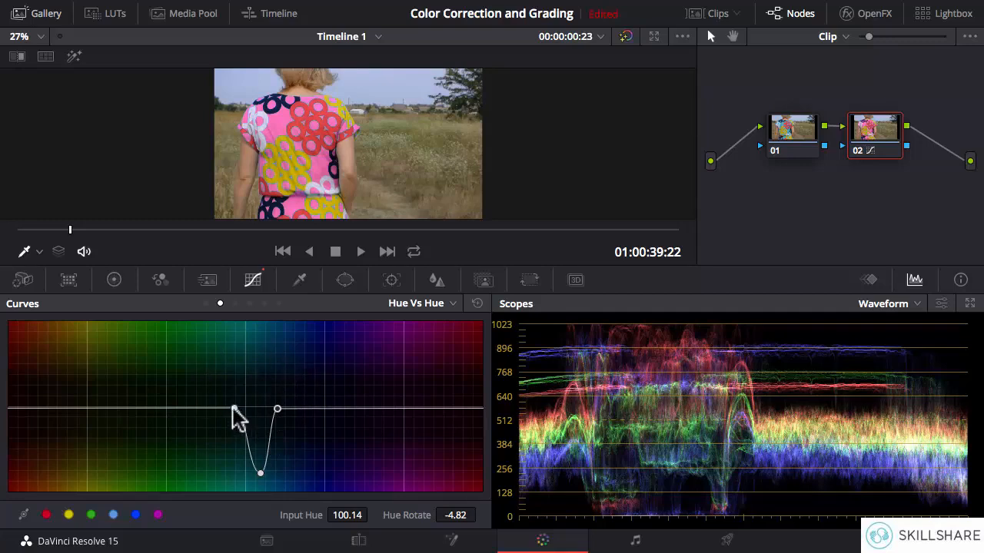
Raise the turquoise point to a Hue Rotate of 144.64 and tighten the neighbouring points around it.
left_click_drag(235, 408, 269, 409)
left_click_drag(259, 472, 258, 392)
mouse_move(259, 343)
left_mouse_down()
mouse_move(266, 323)
mouse_move(267, 336)
left_mouse_up()
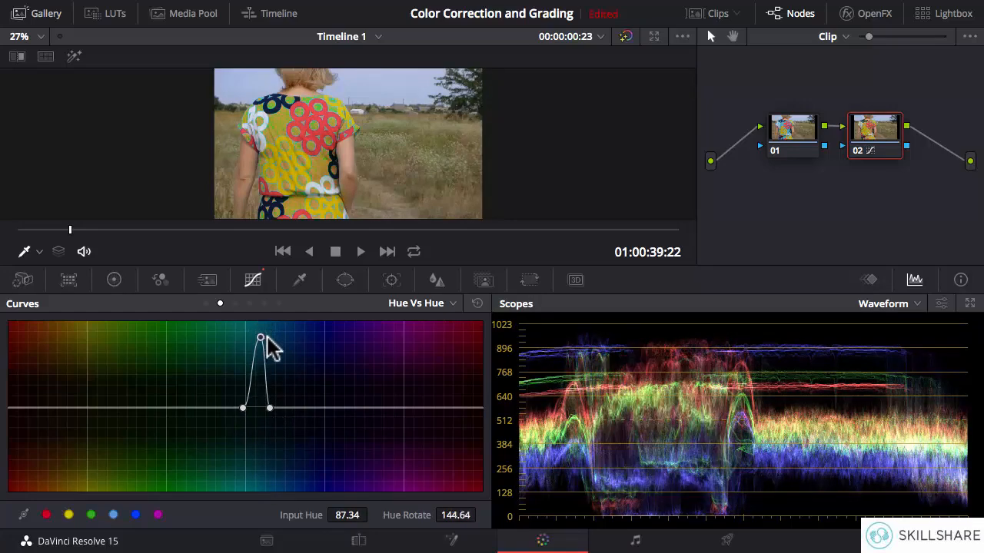
left_click(269, 409)
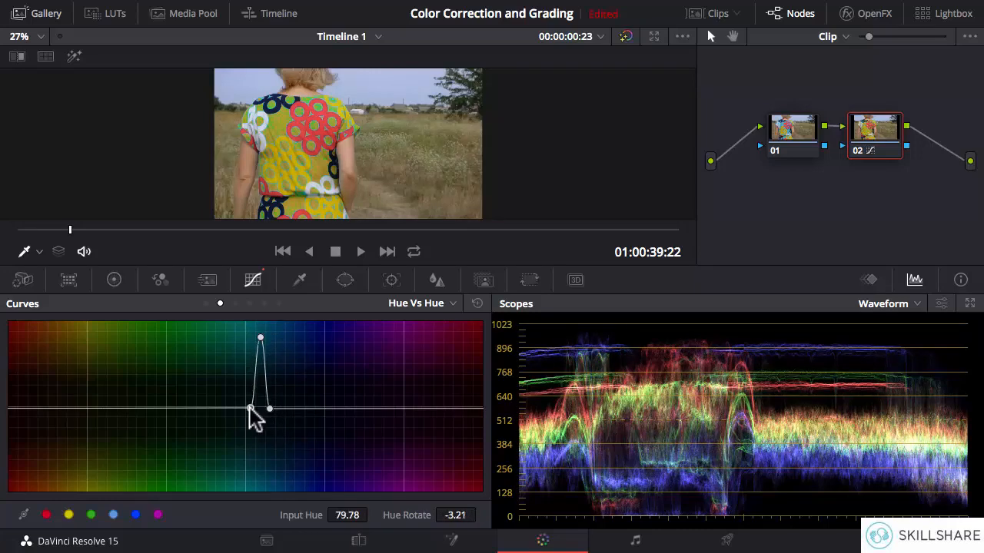
Try a Hue Rotate of 165.54 for the turquoise, widen its range on both sides, and settle the rotation at 117.32.
mouse_move(261, 339)
left_mouse_down()
mouse_move(260, 363)
mouse_move(261, 326)
left_mouse_up()
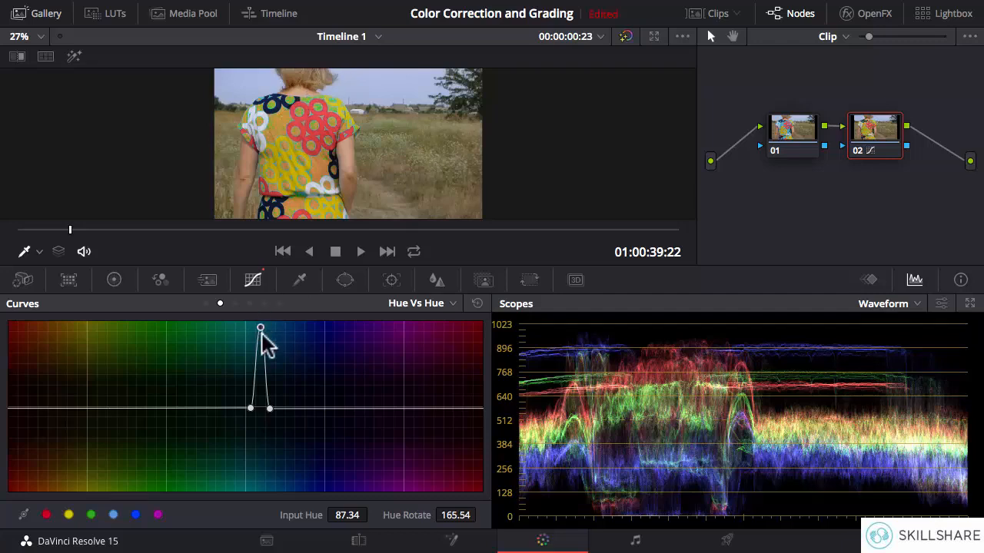
left_click_drag(269, 408, 234, 407)
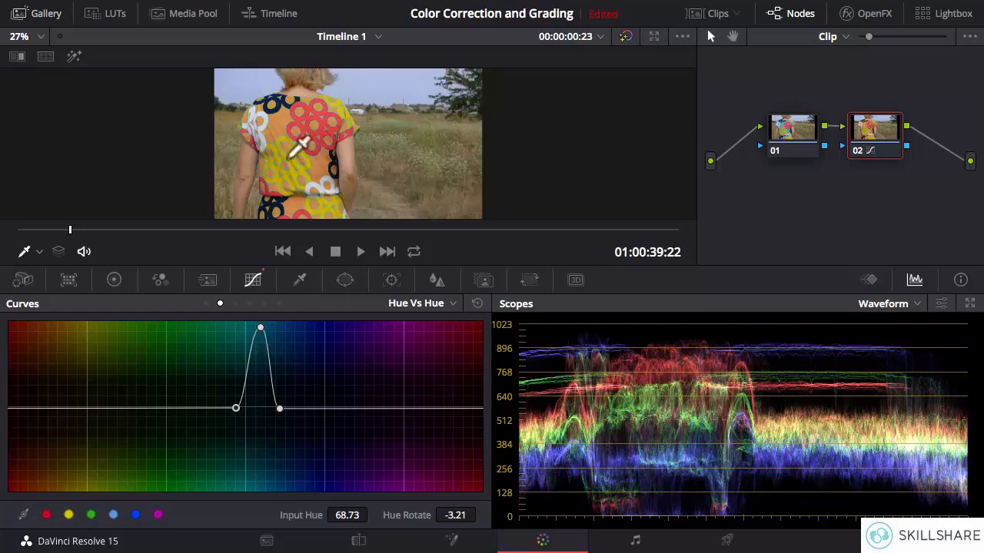
left_click_drag(260, 327, 259, 350)
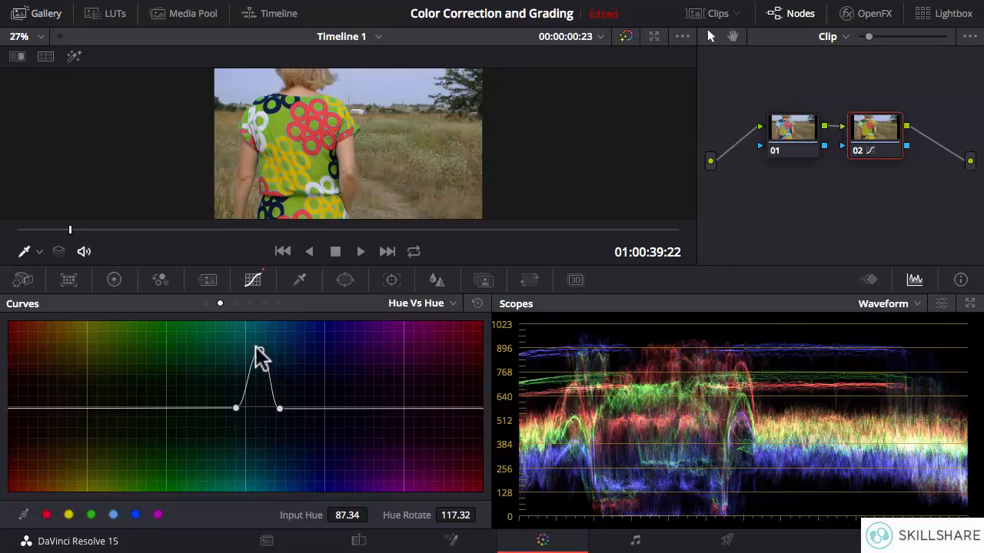
Compare the dress before and after the hue shift by disabling and re-enabling node 02 several times, leaving it enabled.
left_click(859, 151)
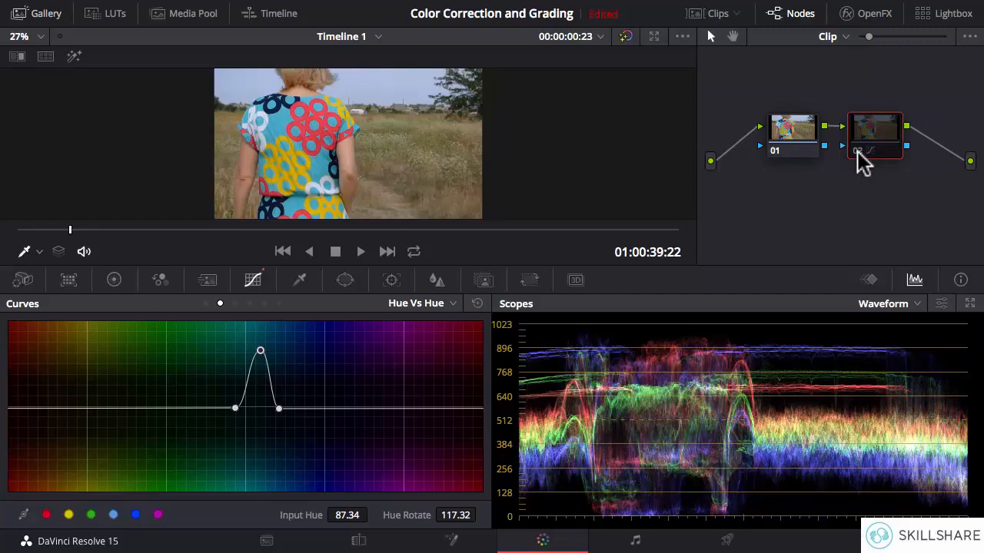
left_click(858, 151)
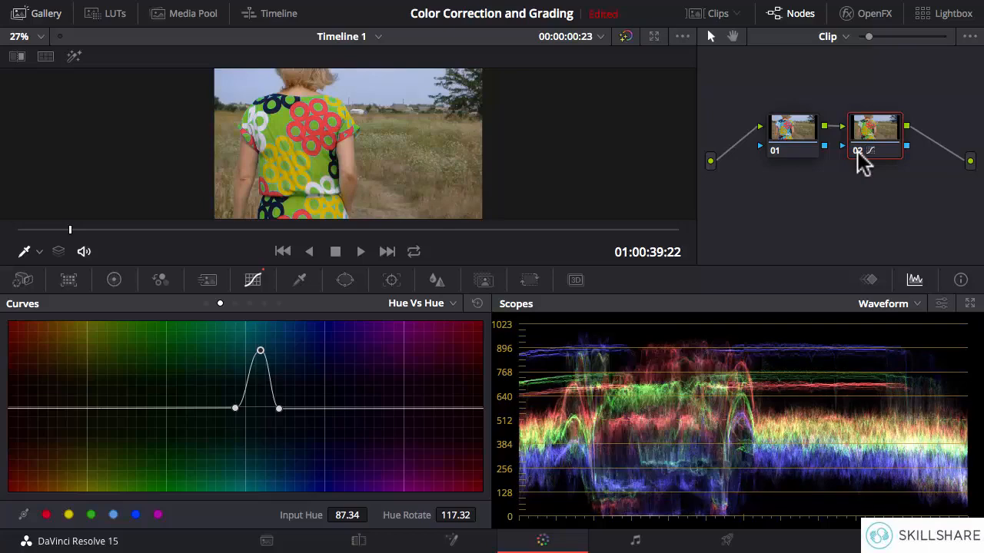
left_click(857, 150)
left_click(858, 151)
left_click(858, 151)
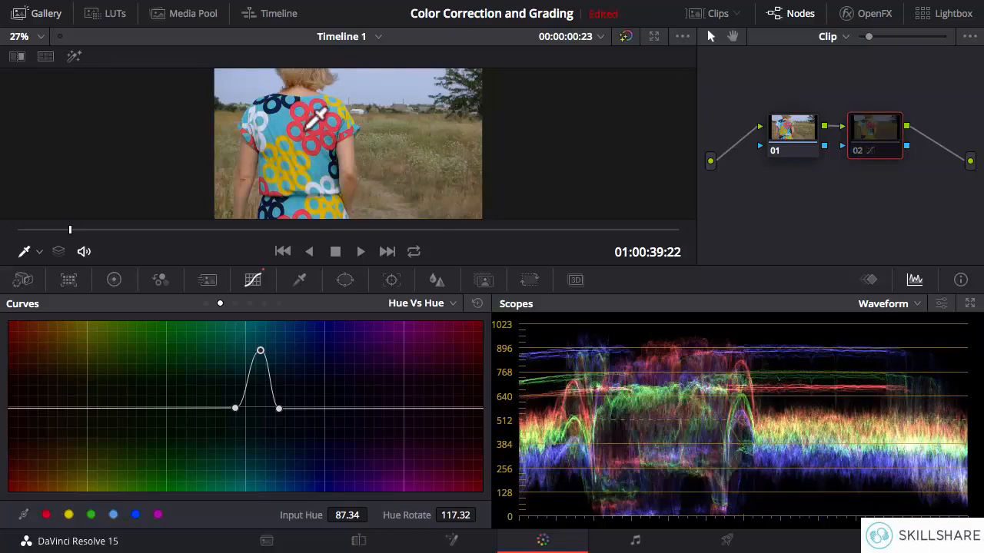
left_click(856, 151)
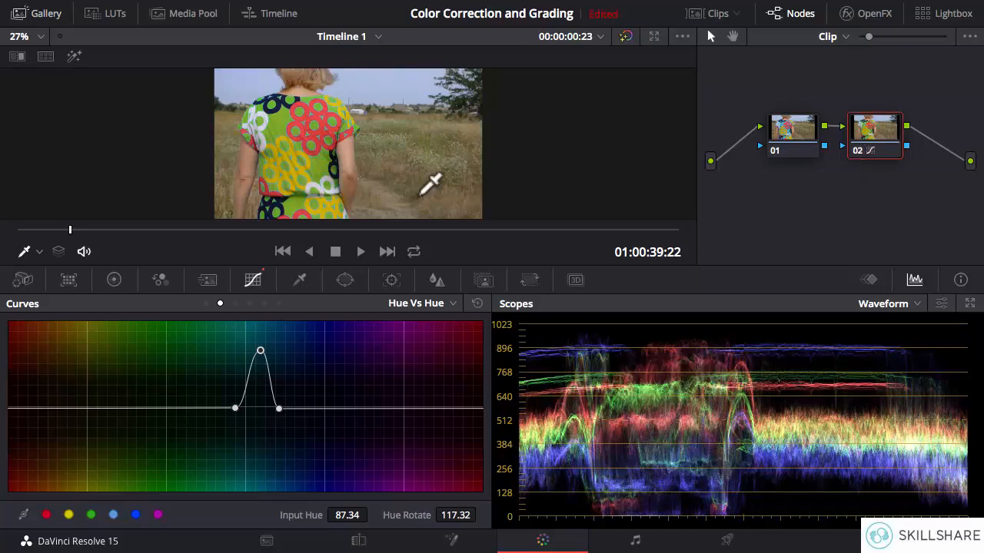
Reset node 02's Hue Vs Hue curve and switch to the Hue Vs Sat curve.
left_click(477, 305)
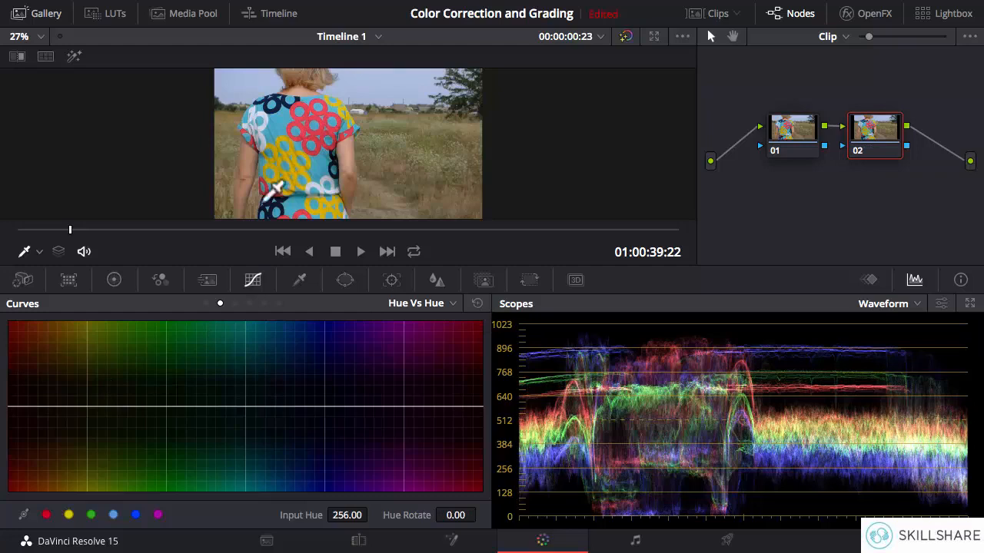
left_click(234, 304)
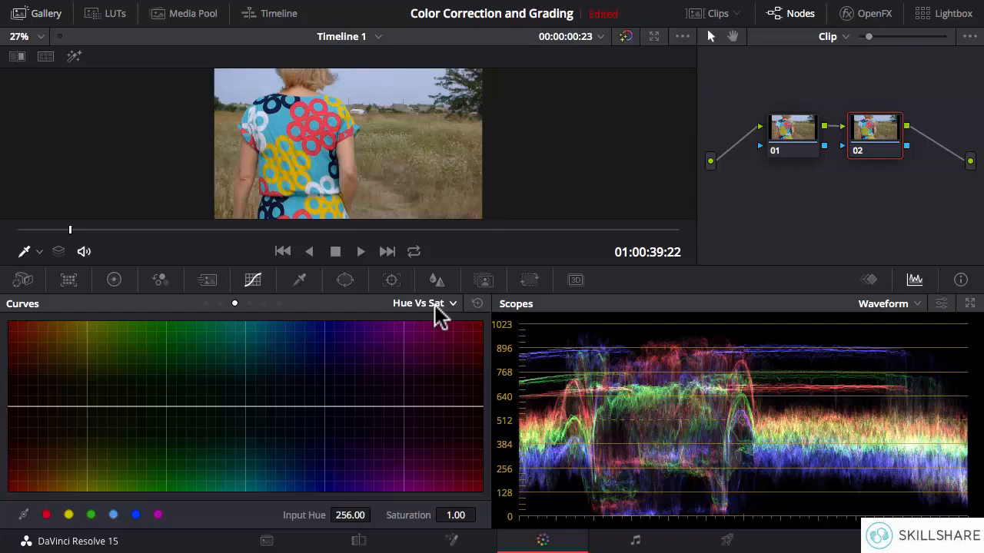
Sample the dress's turquoise, drop its Saturation to 0.00 at Input Hue 85.01, and check it on frames up to 00:00:05:11.
left_click(284, 118)
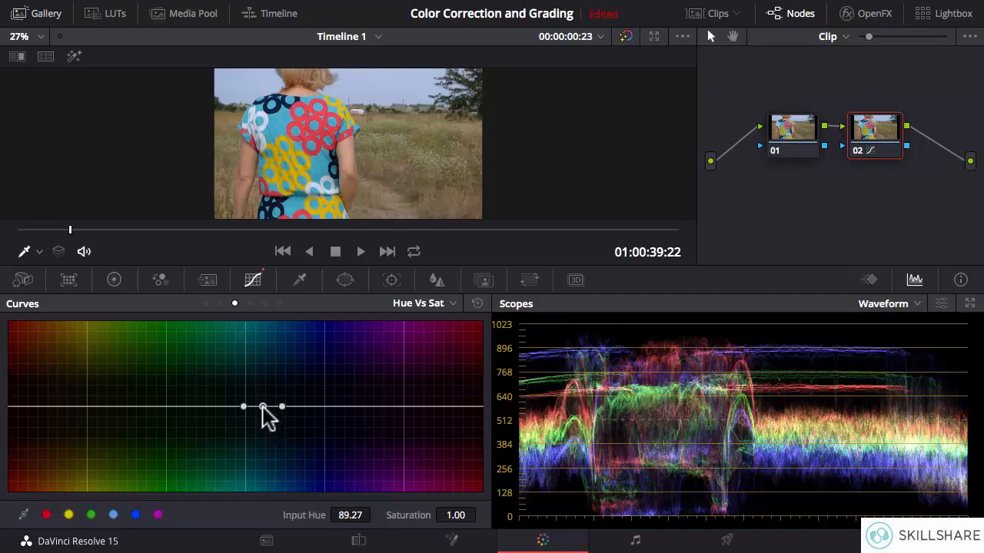
left_click_drag(262, 407, 257, 492)
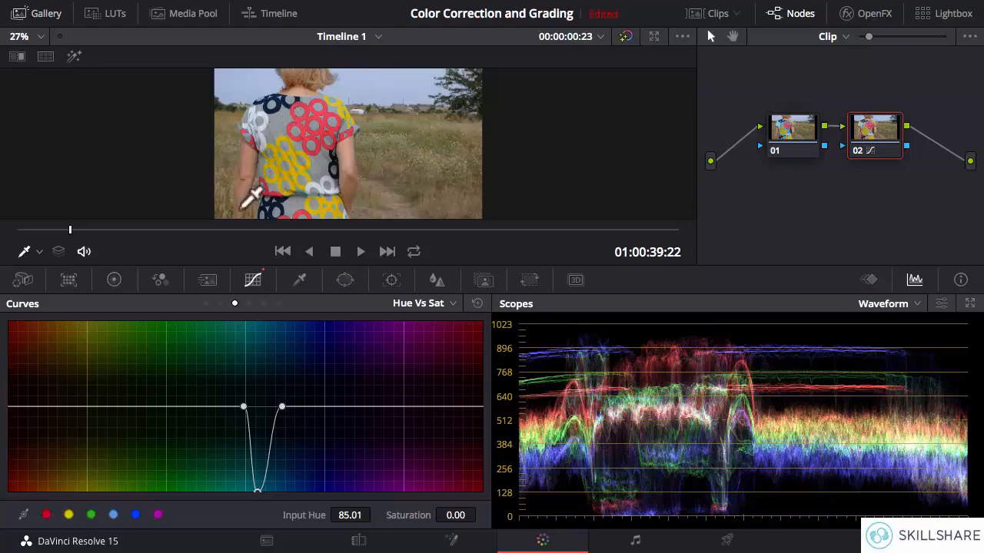
left_click_drag(68, 230, 229, 234)
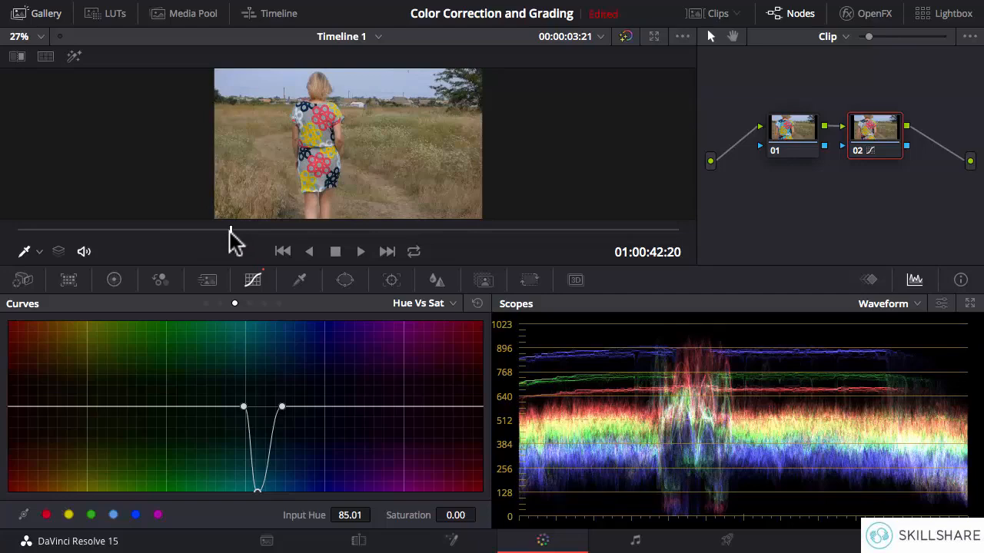
left_click_drag(231, 232, 318, 237)
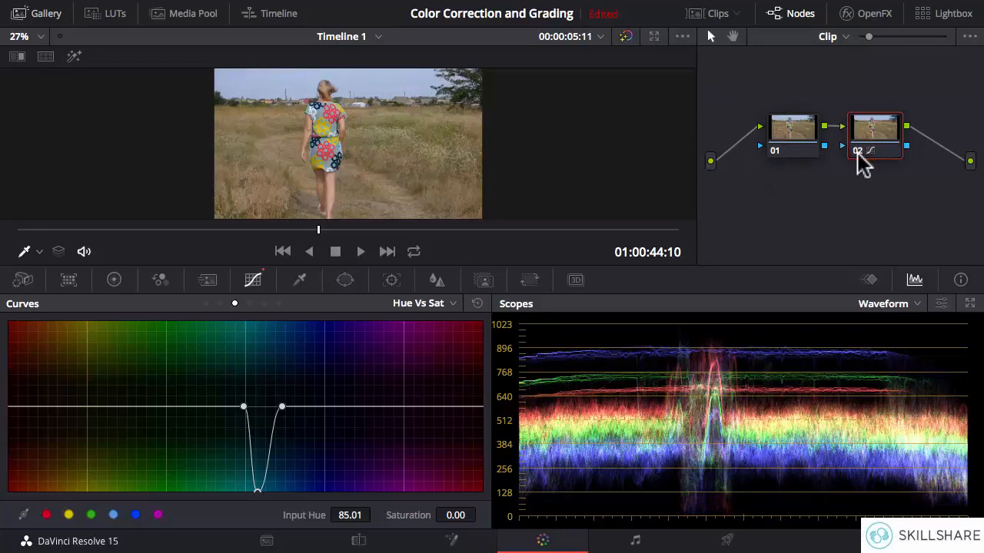
Compare the dress with and without the turquoise desaturation by disabling and re-enabling node 02.
left_click(857, 150)
left_click(857, 150)
left_click(857, 151)
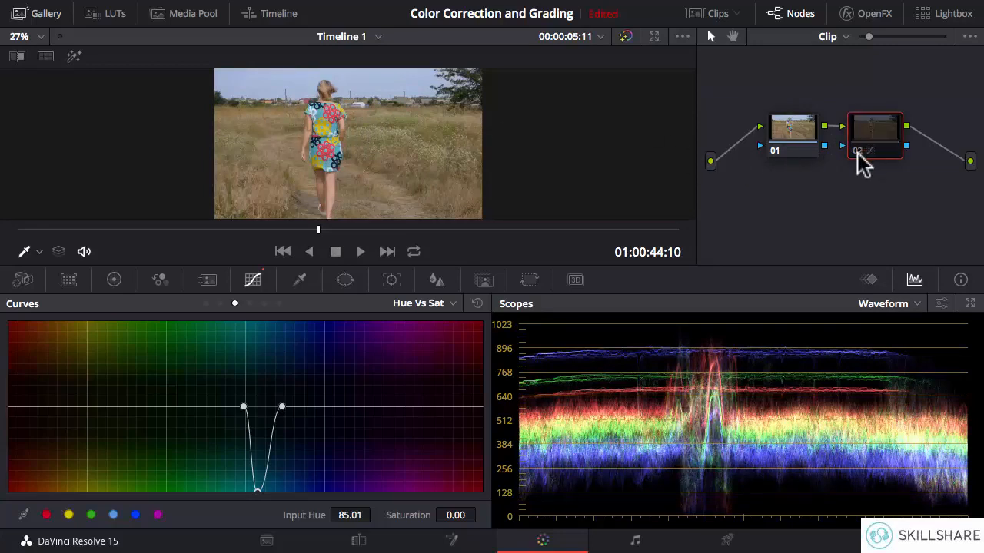
left_click(857, 151)
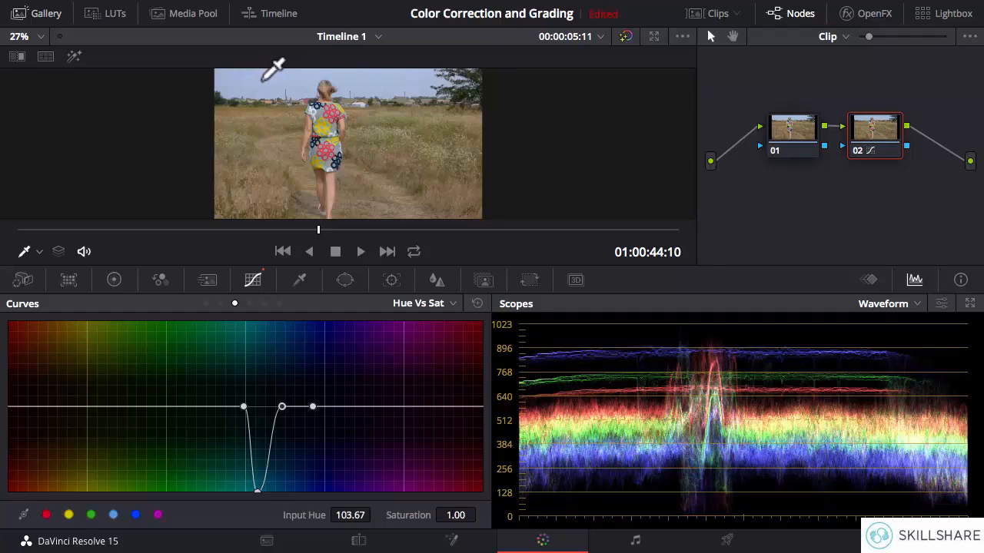
Boost the sky blue's Saturation to 1.96 at Input Hue 109.44, and compare it with node 02 off and on.
left_click(281, 407)
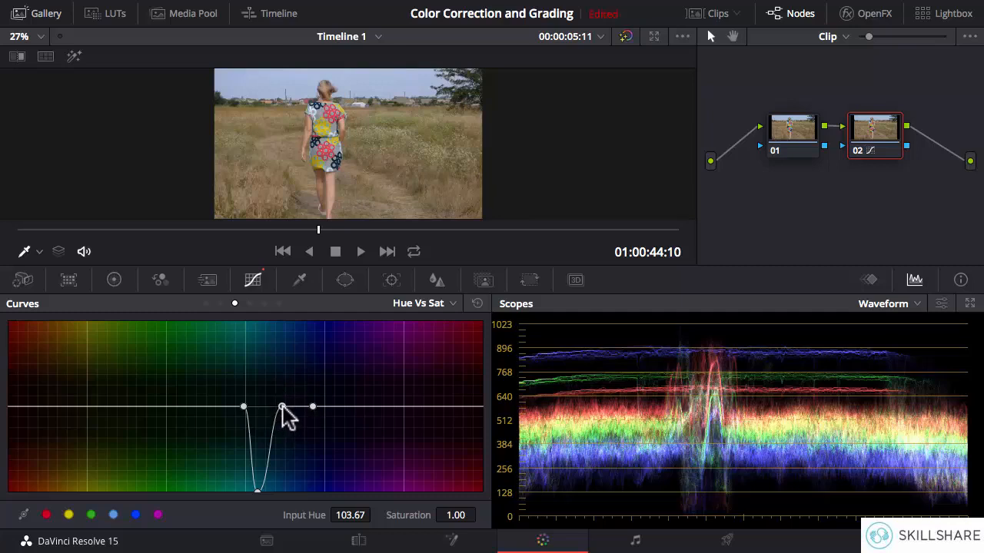
left_click_drag(282, 406, 289, 325)
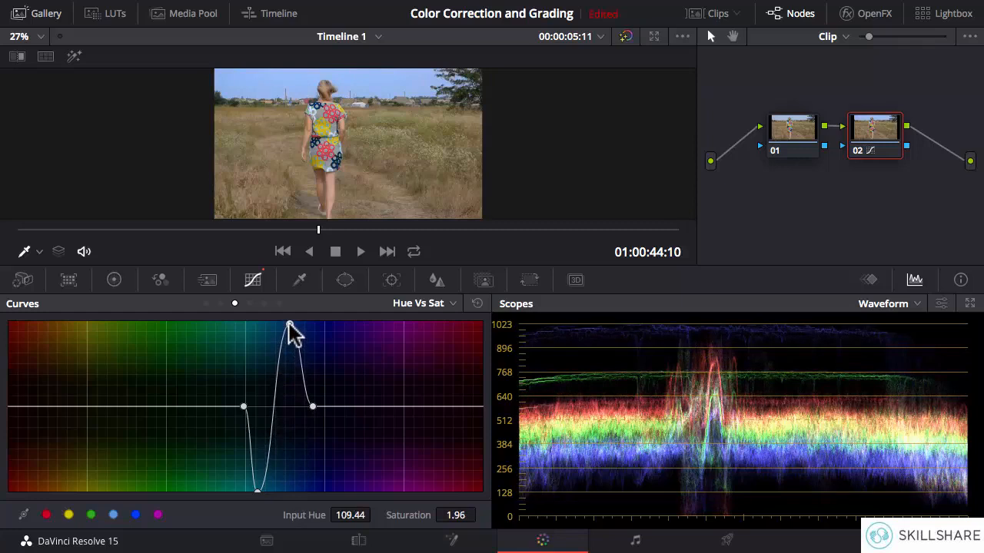
left_click(858, 152)
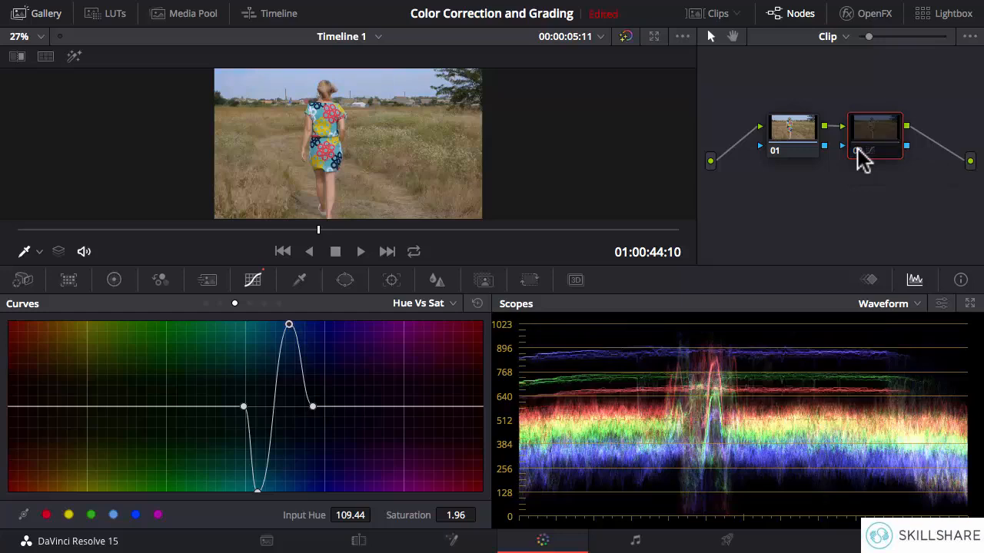
left_click(858, 151)
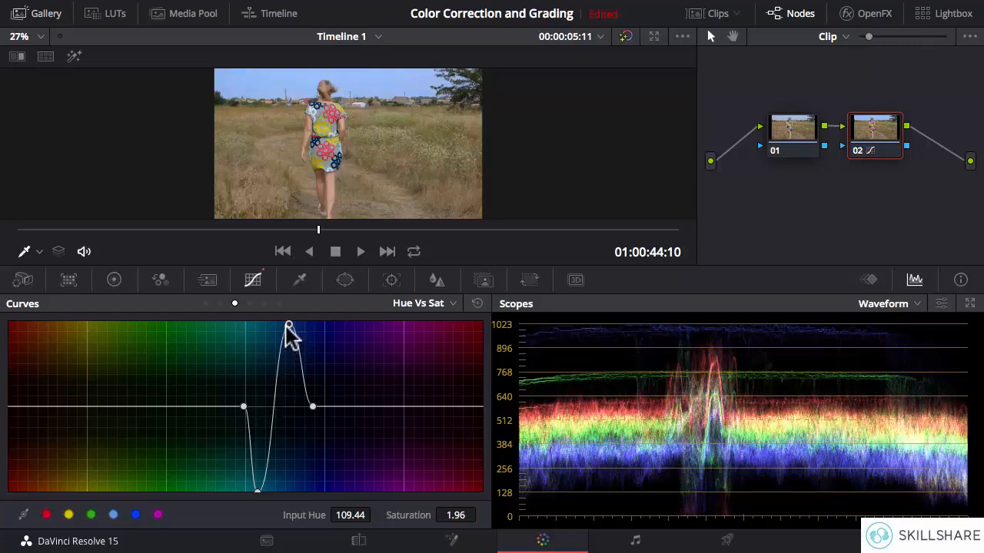
Try a Saturation of 0.00 for the sky blue at Input Hue 117.00, and compare it with node 02 off and on.
left_click_drag(289, 325, 298, 493)
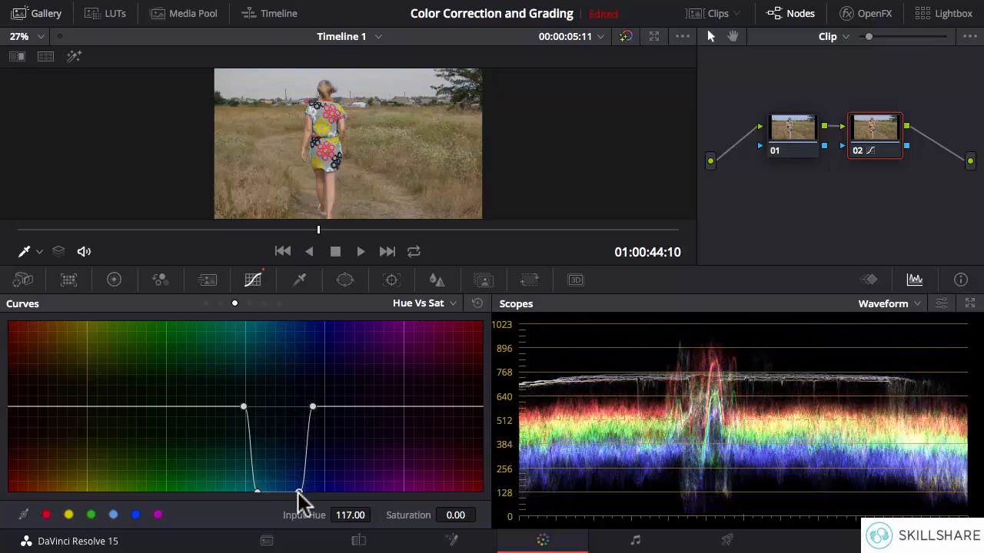
left_click(859, 150)
left_click(858, 151)
Raise the sky blue to a Saturation of 1.94 at Input Hue 114.09 and the turquoise to 1.99 at Input Hue 90.83.
left_click_drag(299, 492, 296, 327)
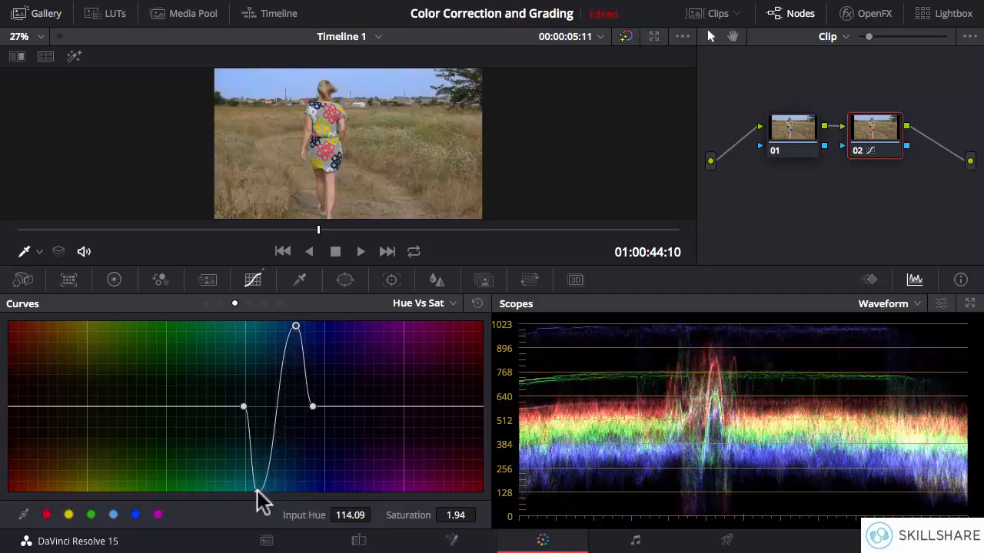
left_click_drag(258, 490, 263, 325)
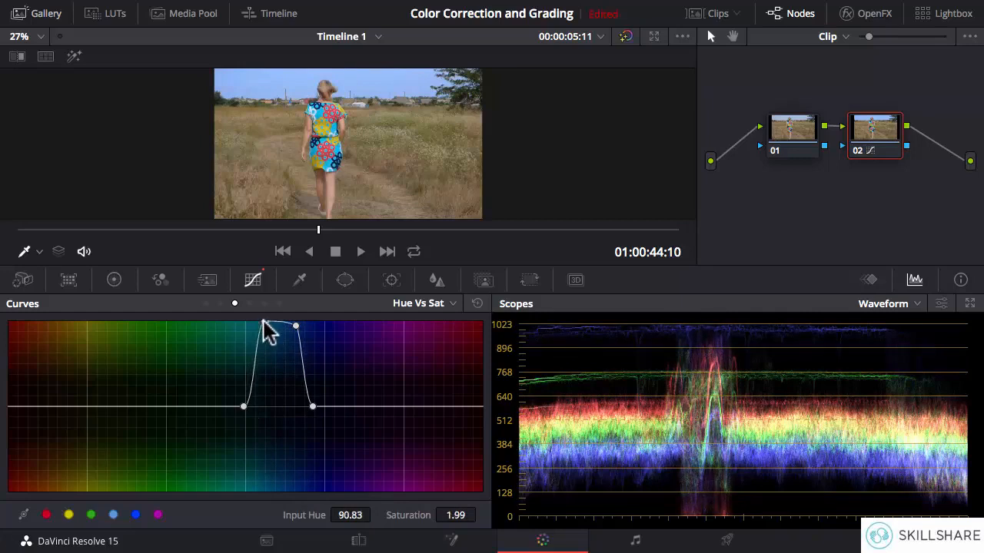
Compare the shot with and without the boosted sky and dress saturation by toggling node 02 repeatedly, leaving it enabled.
left_click(858, 151)
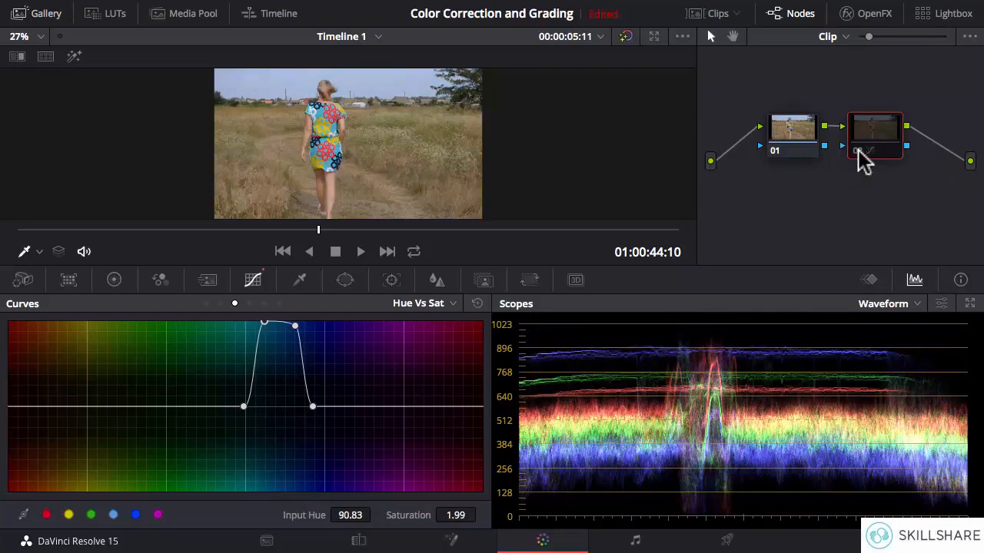
left_click(858, 154)
left_click(858, 154)
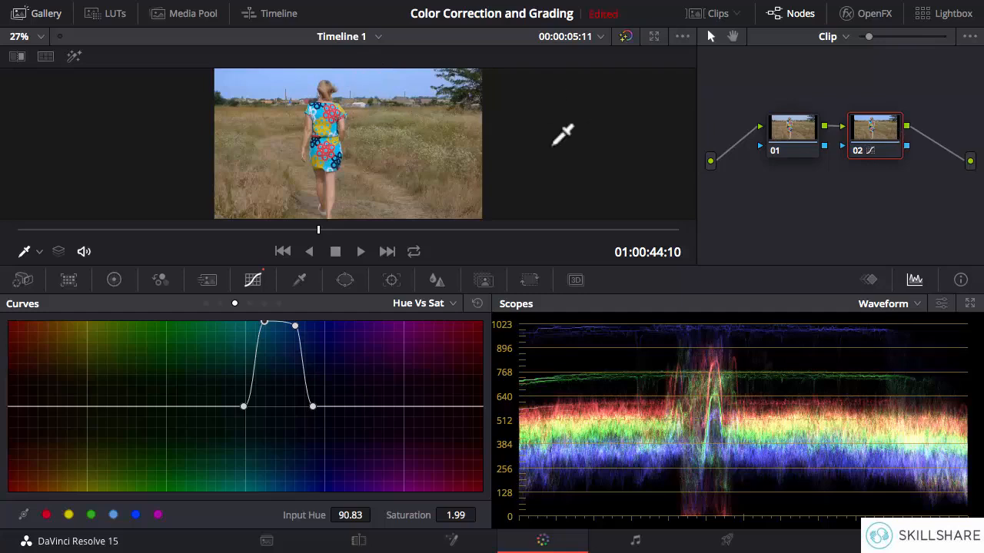
left_click(858, 152)
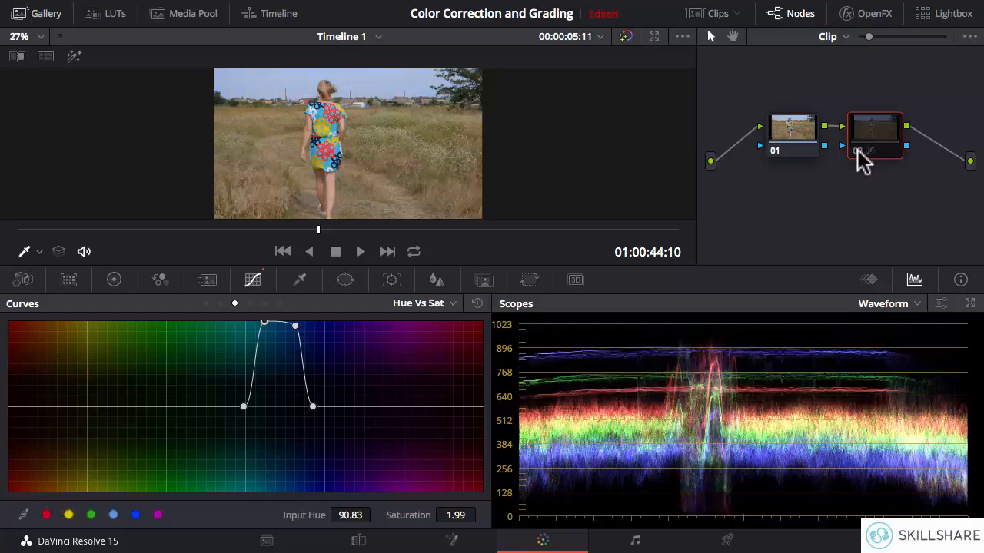
left_click(858, 152)
left_click(858, 151)
left_click(859, 152)
key("super+d")
key("super+d")
key("super+d")
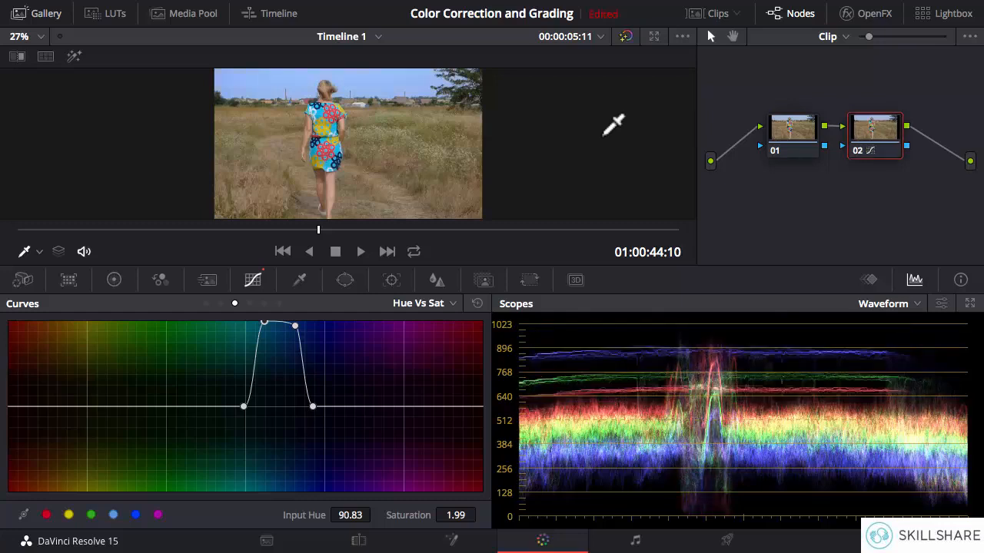
key("super+d")
key("super+d")
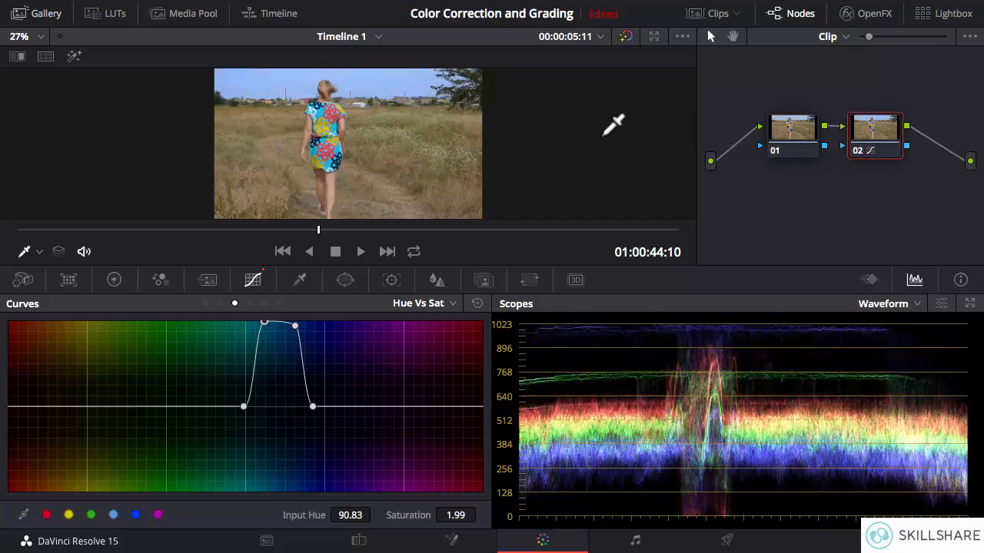
Reset node 02's Hue Vs Sat curve and switch to the Hue Vs Lum curve.
left_click(477, 304)
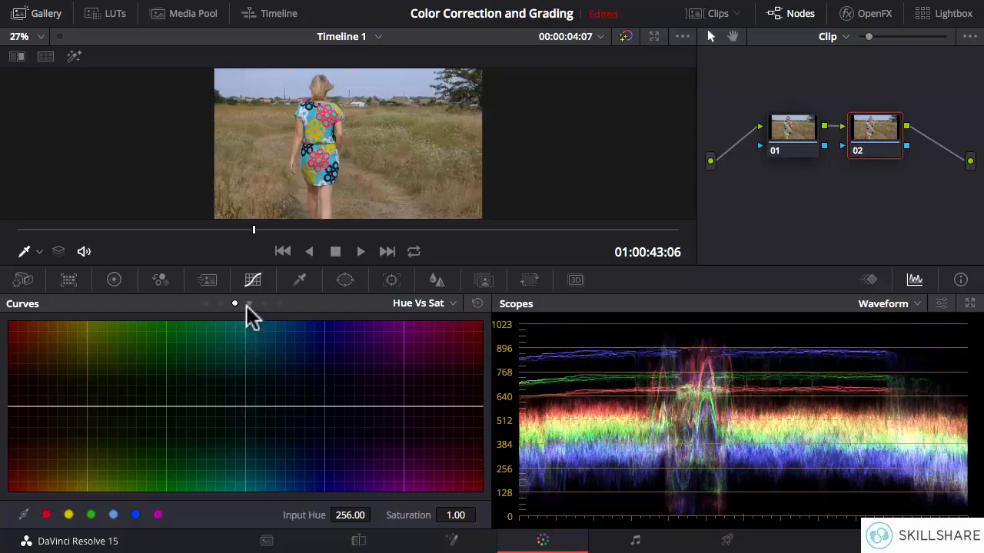
left_click(249, 305)
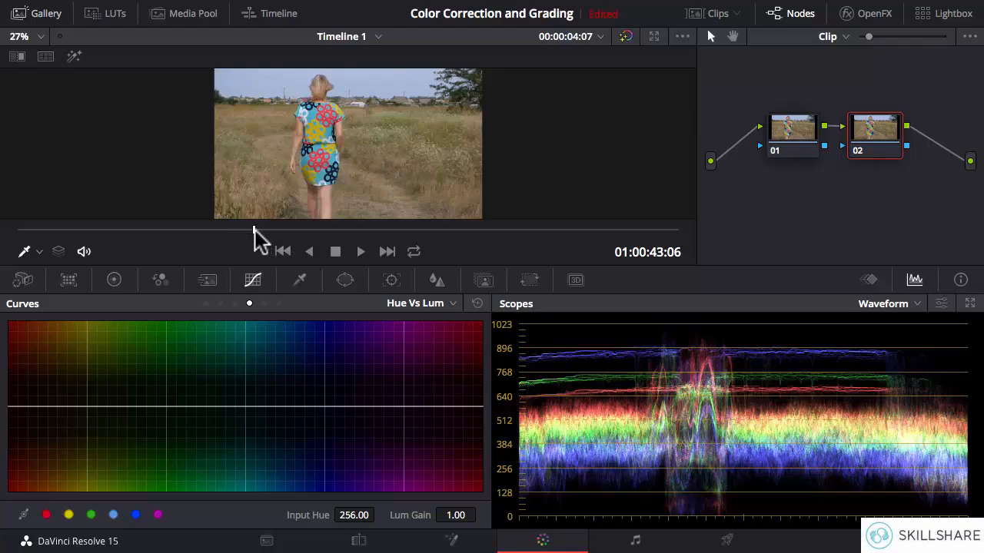
Sample the dress's red pattern near the clip's start and lower its Lum Gain to 0.07 at Input Hue 249.02.
left_click_drag(254, 229, 26, 229)
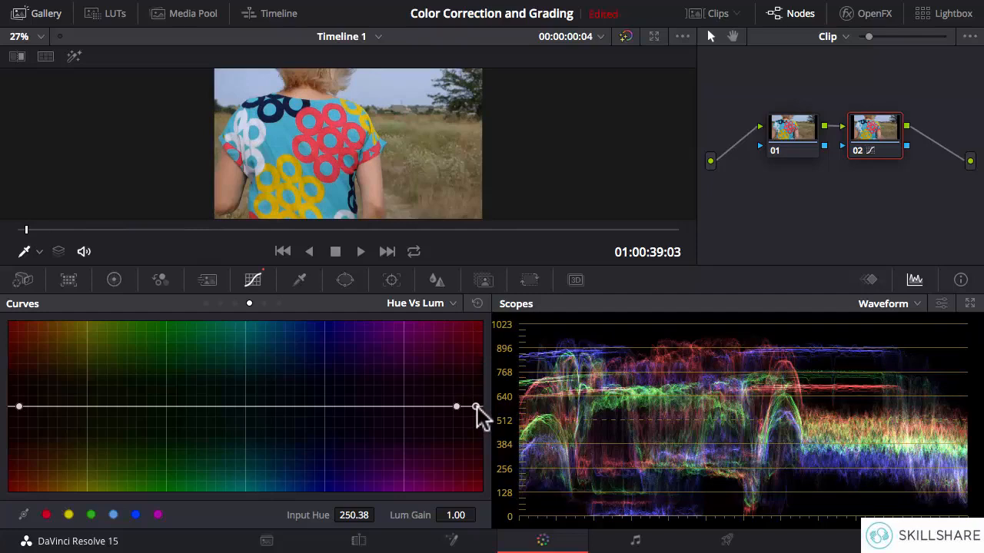
left_click_drag(476, 408, 473, 487)
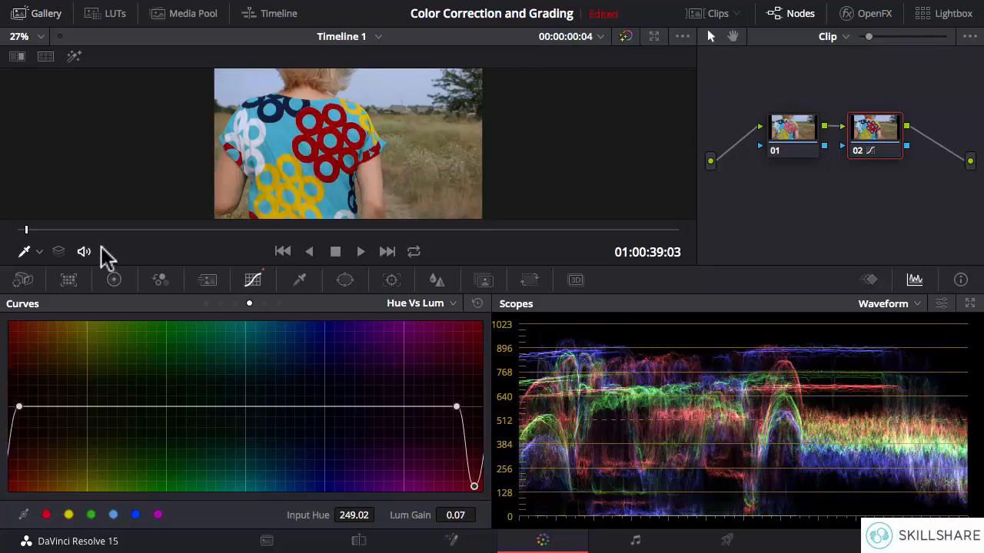
Compare the darkened red pattern with the original at frame 00:00:04:11 by toggling node 02 repeatedly, leaving it disabled.
left_click_drag(25, 228, 266, 254)
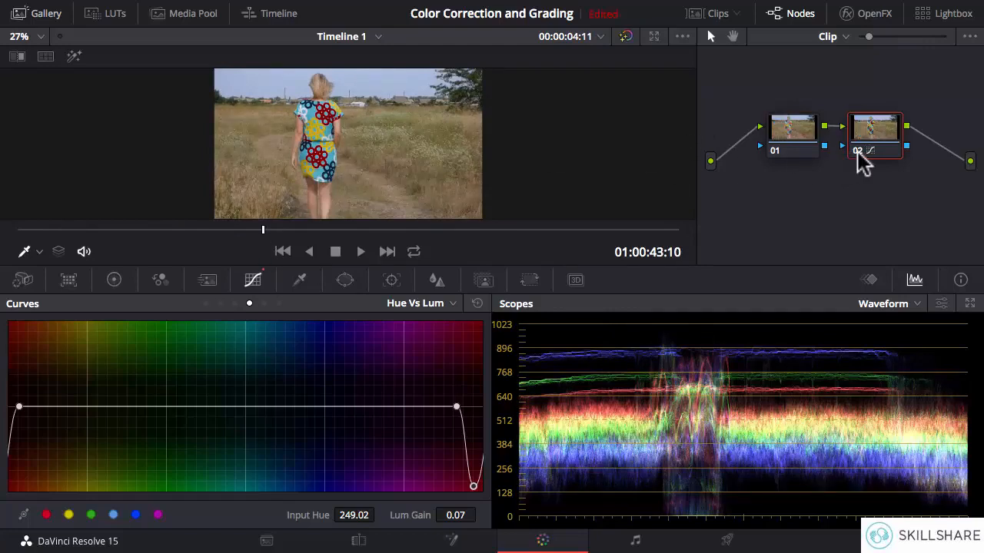
left_click(858, 150)
left_click(858, 151)
left_click(858, 151)
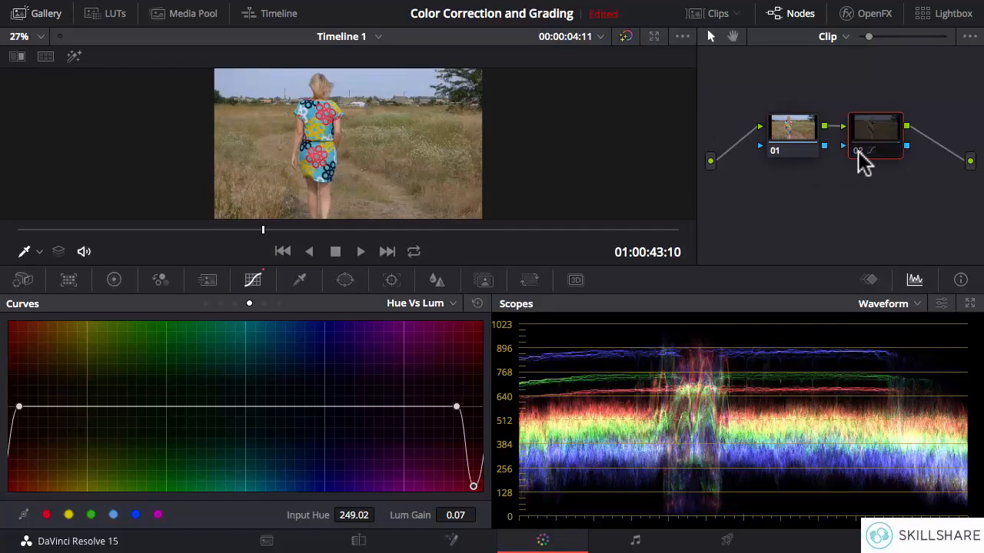
left_click(858, 152)
left_click(857, 152)
left_click(858, 151)
left_click(858, 154)
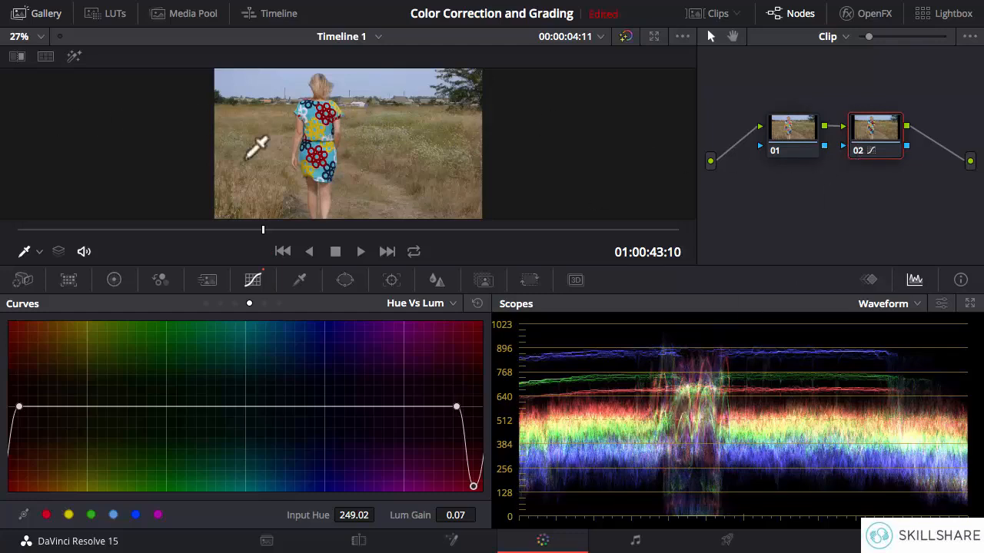
left_click(859, 150)
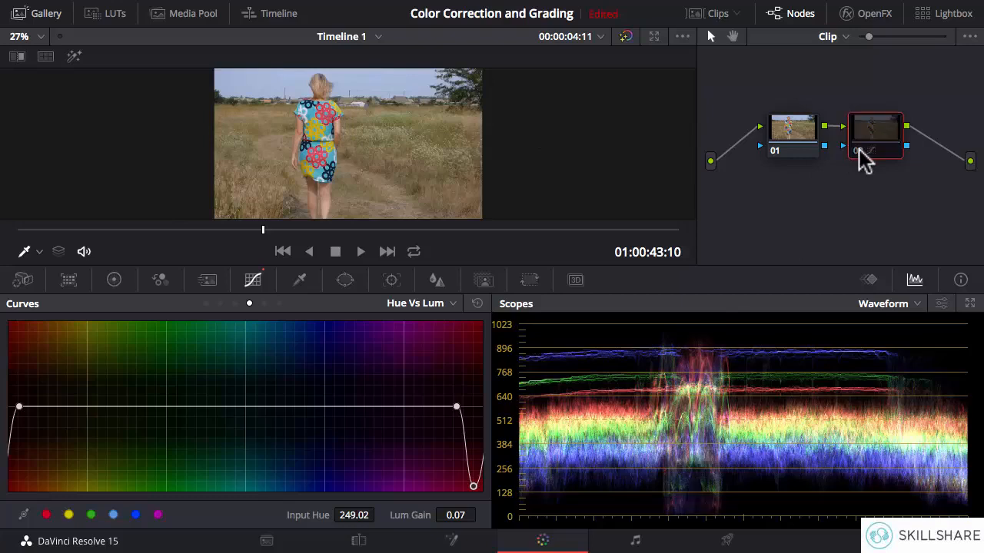
left_click(859, 150)
left_click(859, 150)
left_click(859, 150)
left_click(859, 149)
left_click(859, 150)
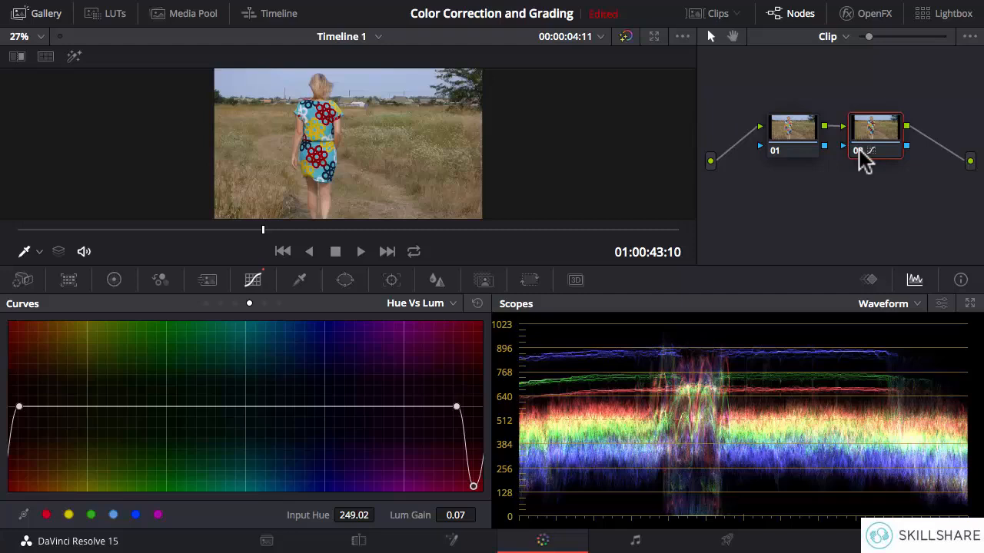
left_click(859, 149)
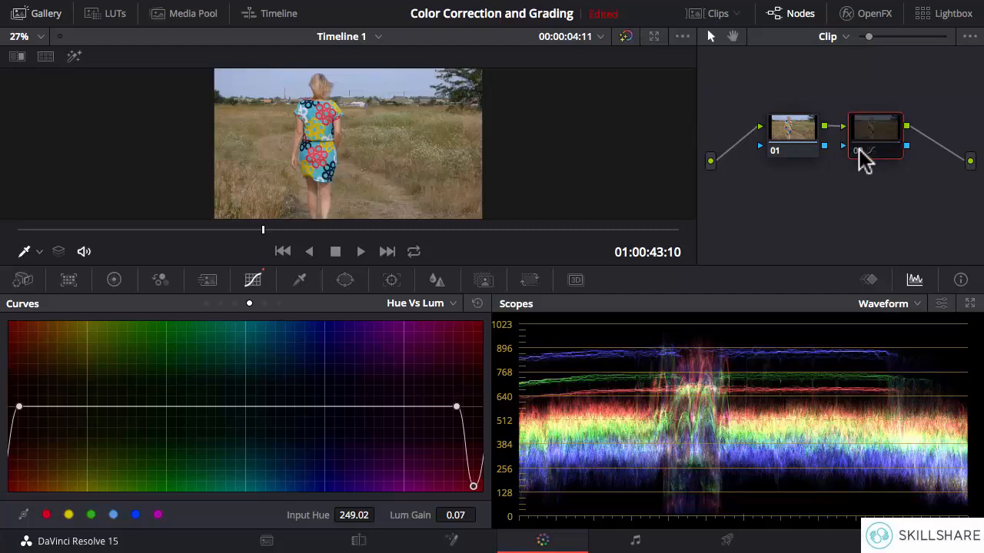
Reset node 02's Hue Vs Lum curve, re-enable the node, and switch to the Lum Vs Sat curve.
left_click(477, 303)
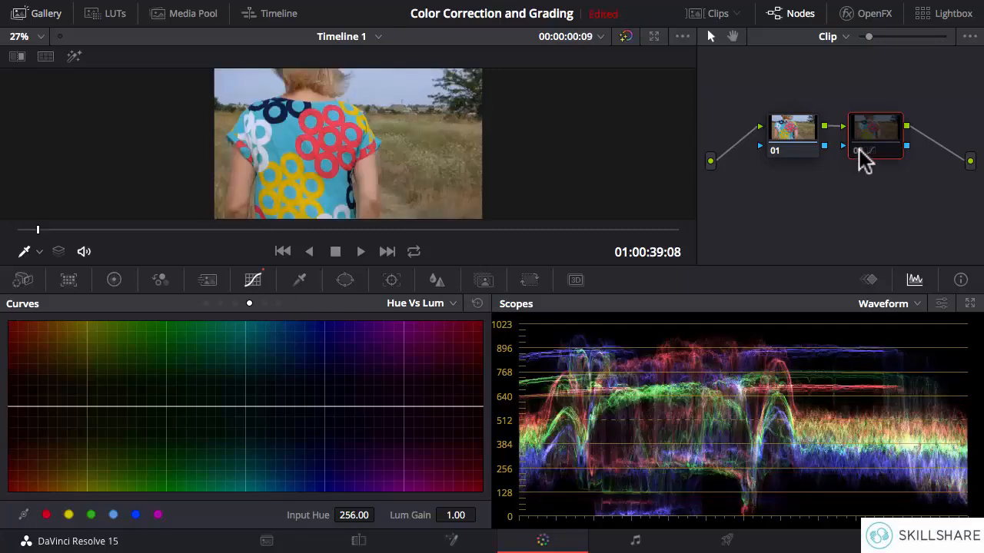
left_click(855, 157)
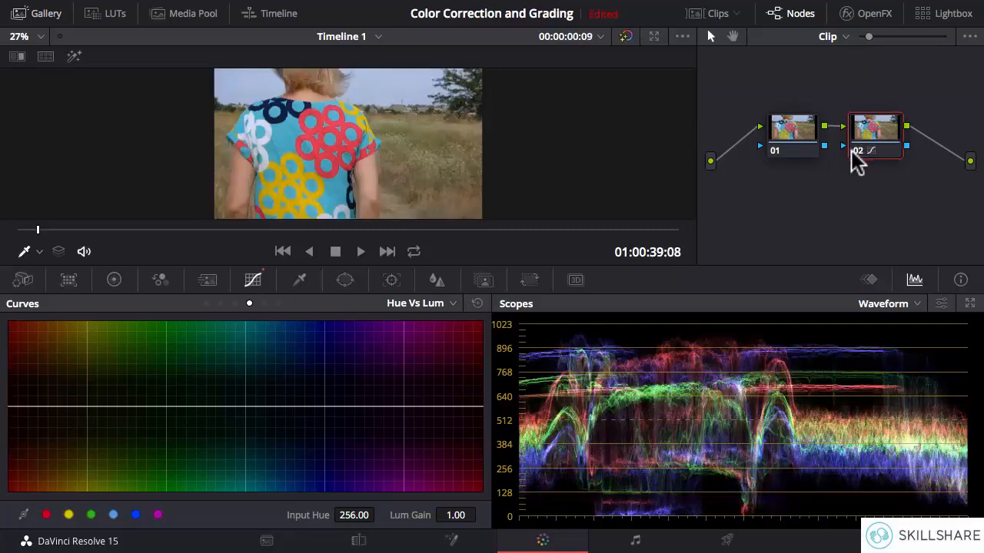
left_click(264, 303)
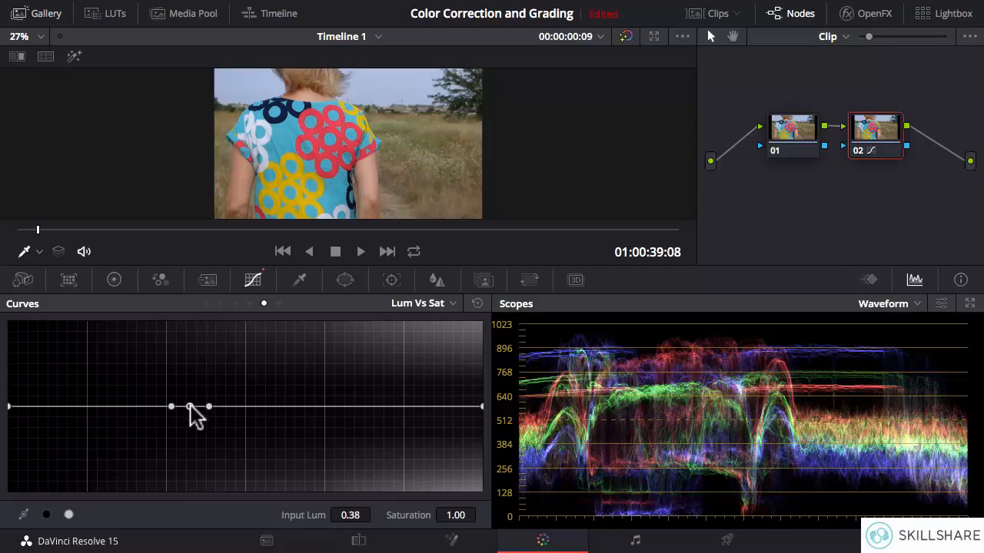
Lower the sampled tone near Input Lum 0.38 to a Saturation of 0.04 and spread its neighbouring points to Input Lum 0.28 and 0.47.
left_click_drag(190, 406, 186, 489)
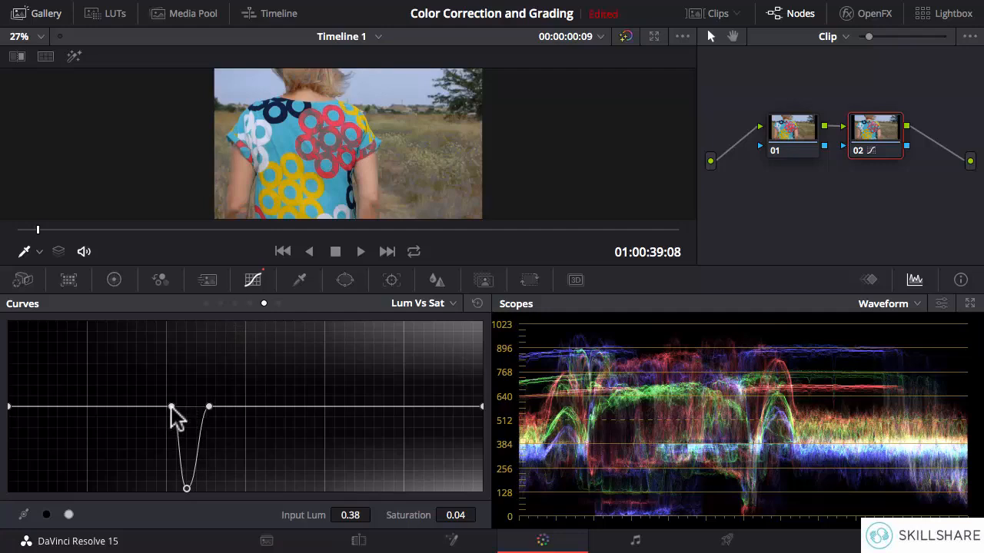
left_click_drag(170, 407, 231, 406)
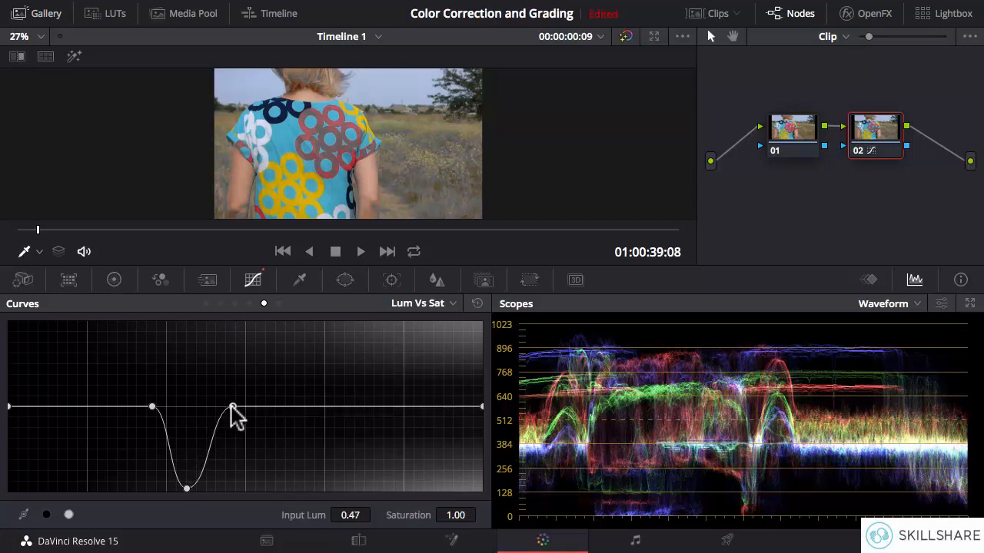
left_click_drag(152, 407, 140, 407)
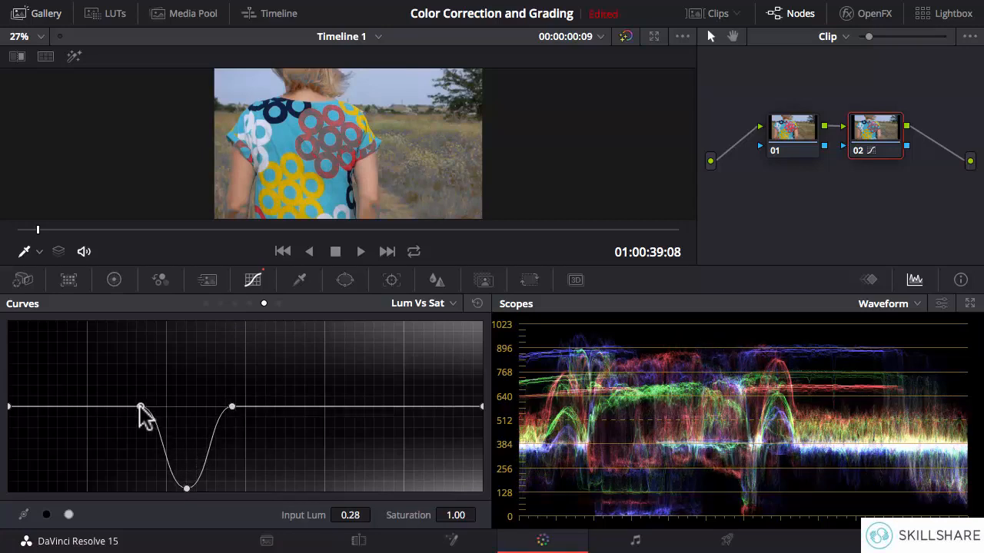
Make the desaturation dip slightly shallower and brighter, and widen its range on both sides, placing the darker boundary point at Input Lum 0.16.
left_click_drag(189, 490, 197, 472)
left_click(232, 406)
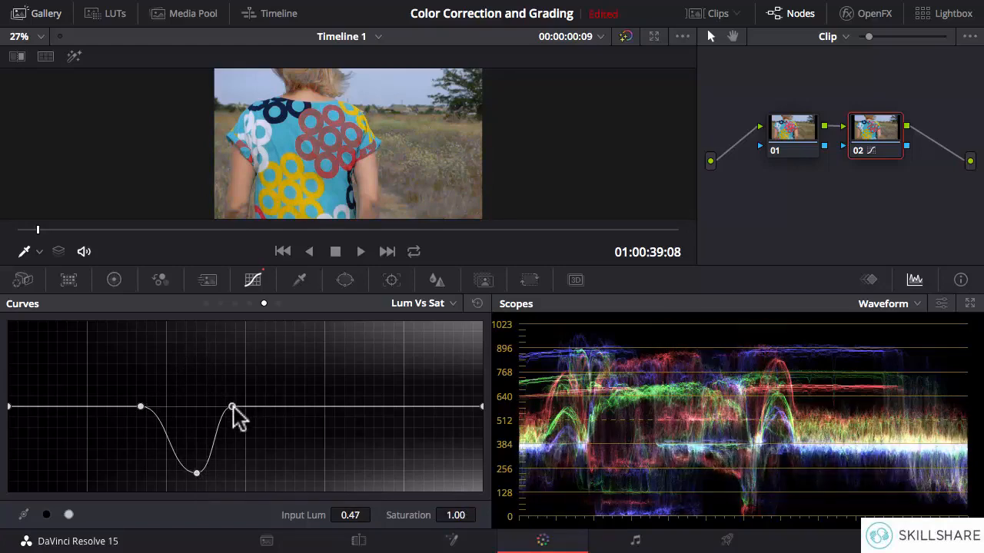
left_click_drag(233, 407, 252, 408)
left_click_drag(143, 406, 85, 408)
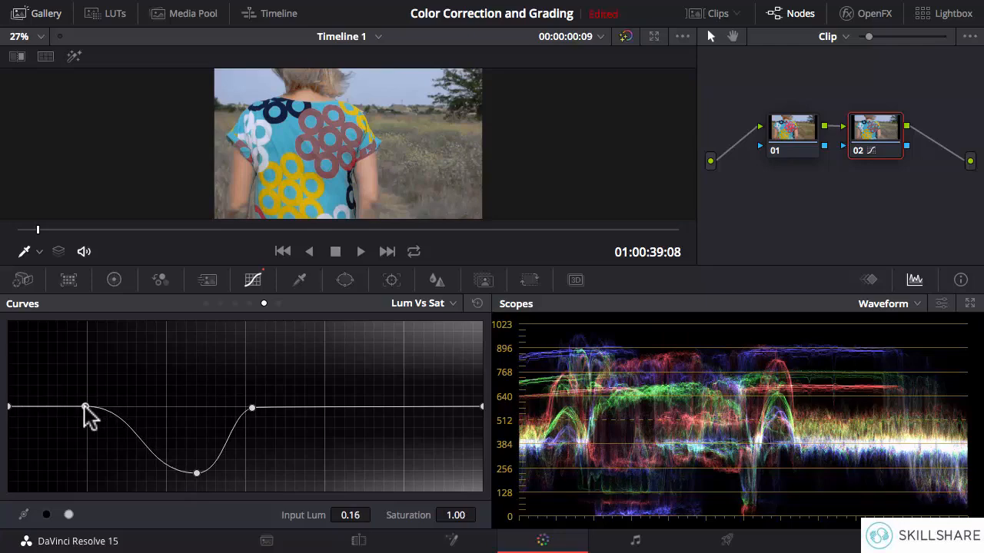
Raise the middle Lum Vs Sat point to Saturation 1.64 at Input Lum 0.36, and compare node 02 on and off at 00:00:02:15.
left_click_drag(197, 473, 179, 351)
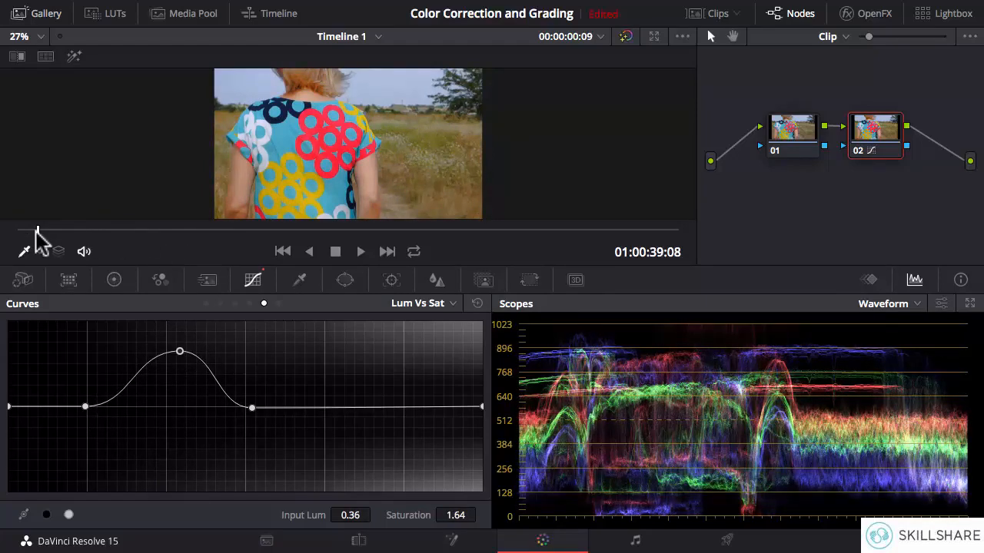
left_click_drag(38, 237, 162, 239)
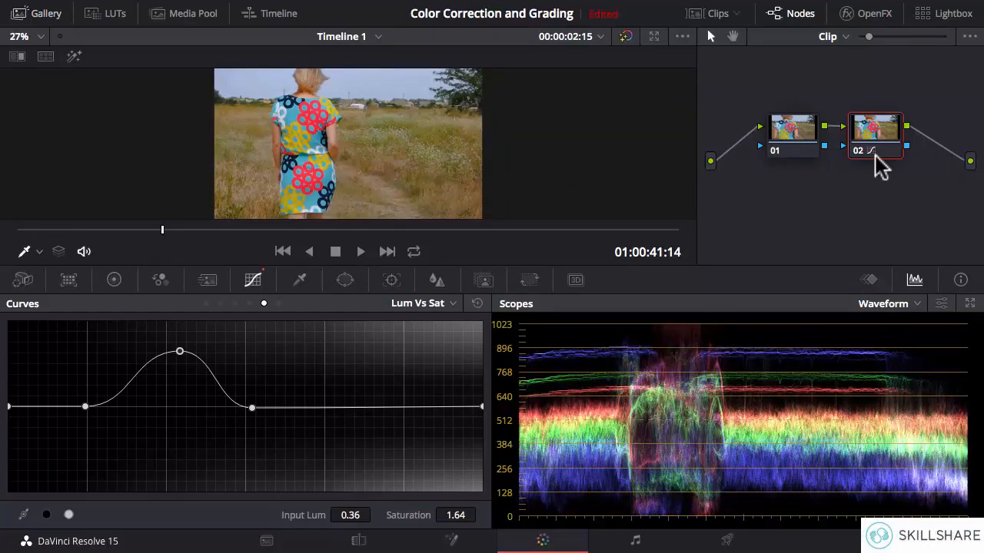
left_click(860, 150)
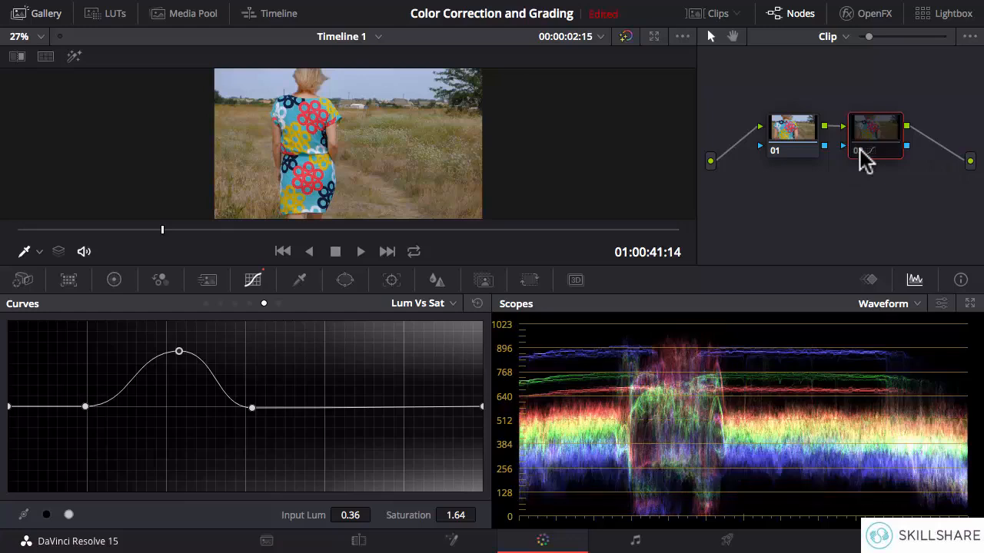
left_click(860, 150)
left_click(860, 151)
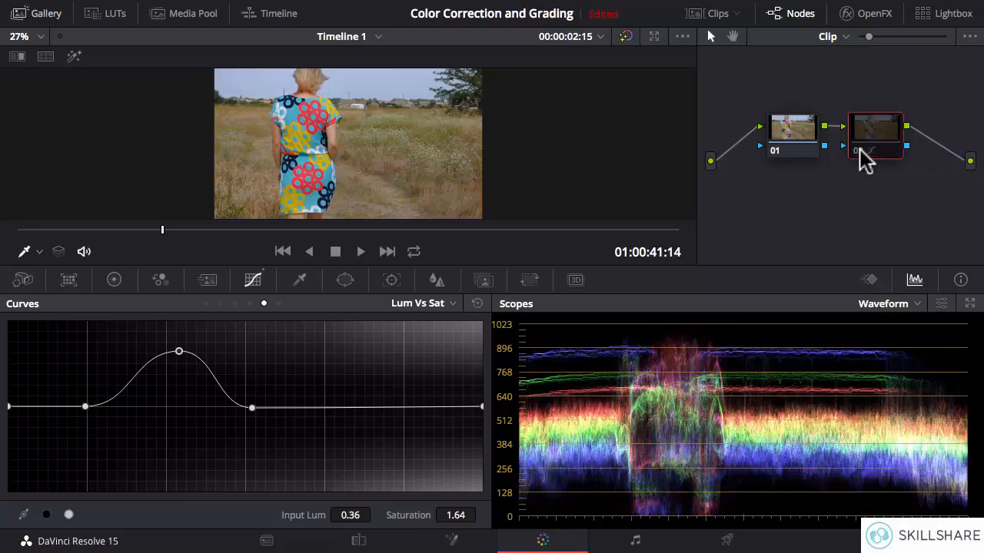
left_click(860, 151)
left_click(860, 151)
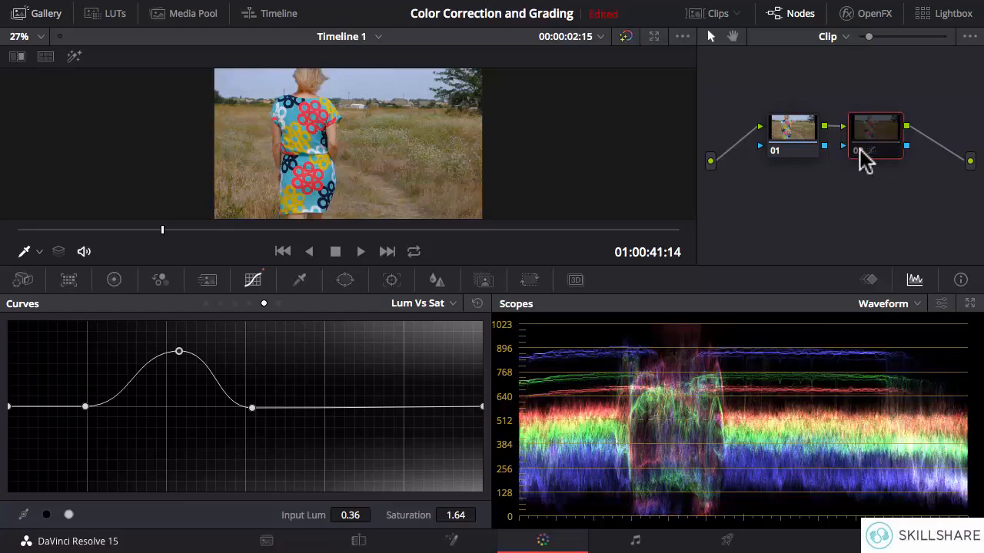
left_click(860, 150)
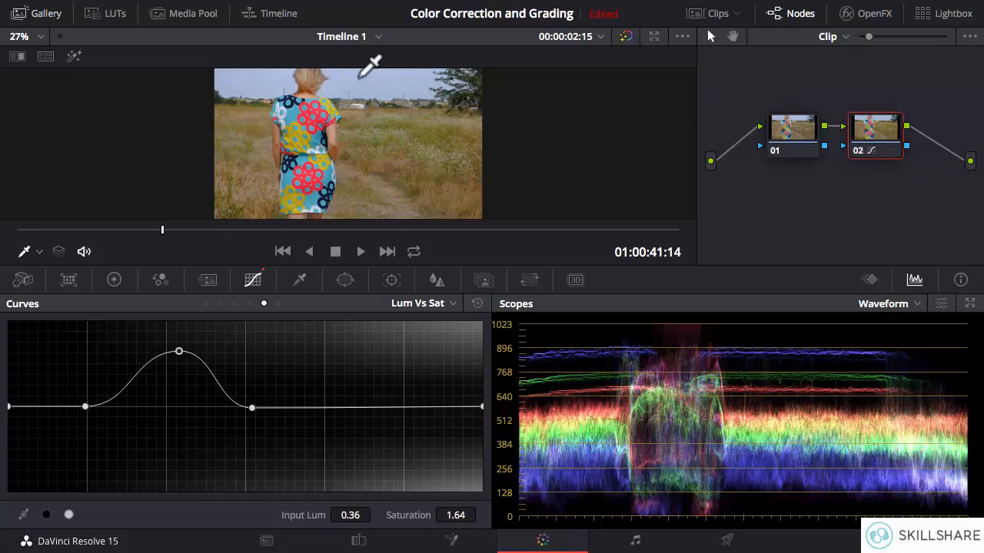
Sample the sky, raise its Lum Vs Sat point to Saturation 1.98 at Input Lum 0.75, and compare the result by toggling node 02.
left_click(359, 75)
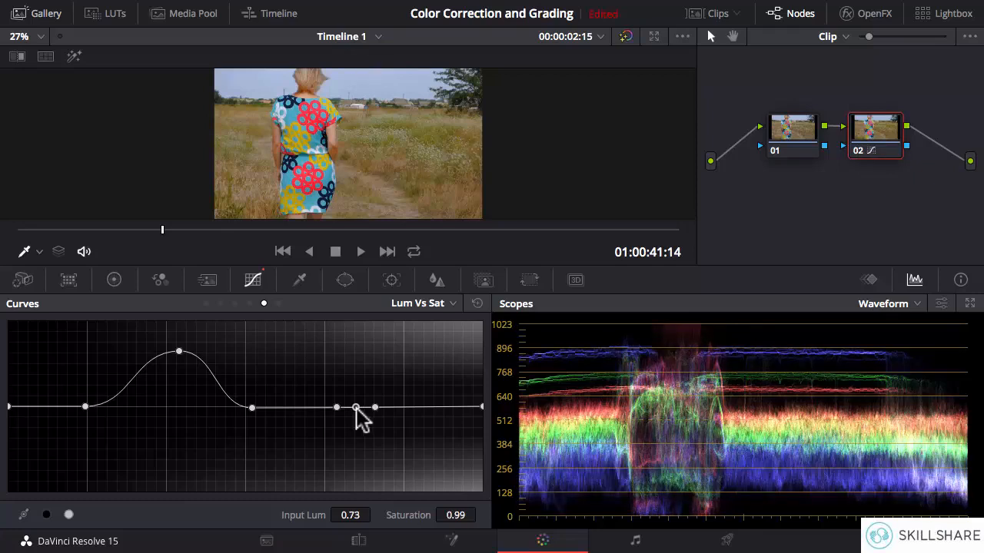
left_click_drag(356, 408, 362, 322)
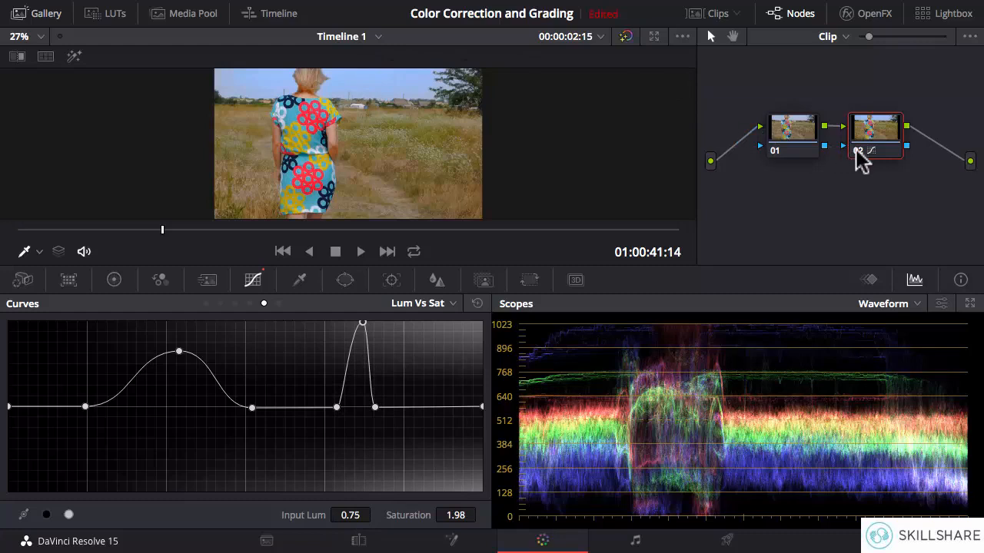
left_click(857, 151)
left_click(858, 150)
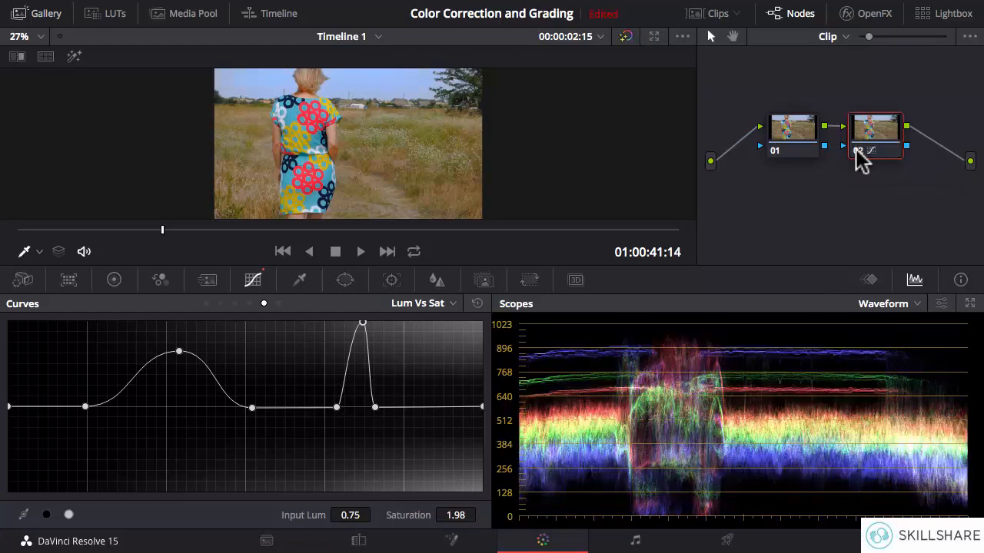
left_click(858, 150)
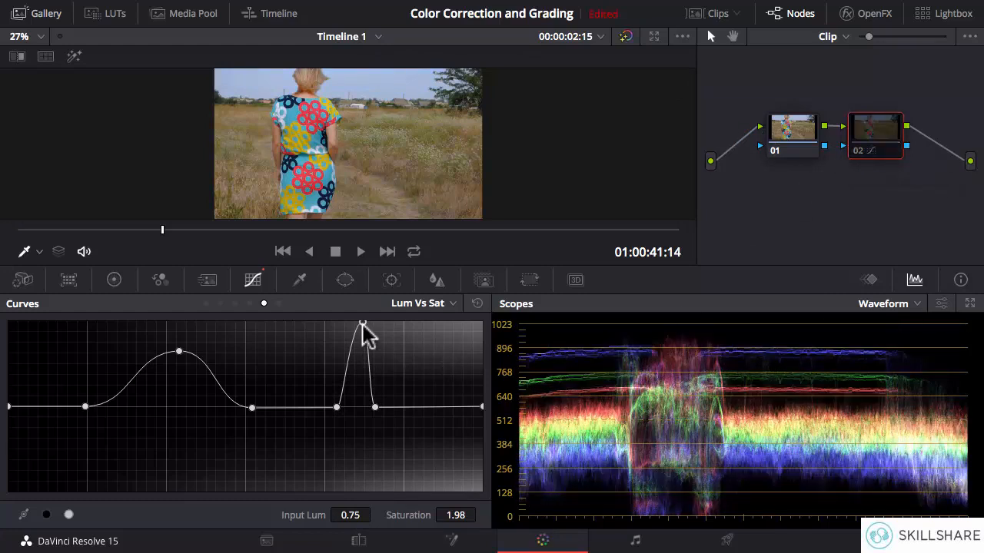
Lower the sky point to Saturation 0.04 and the midtone point to 0.00 at Input Lum 0.33, and compare node 02 on and off.
left_click_drag(362, 326, 353, 488)
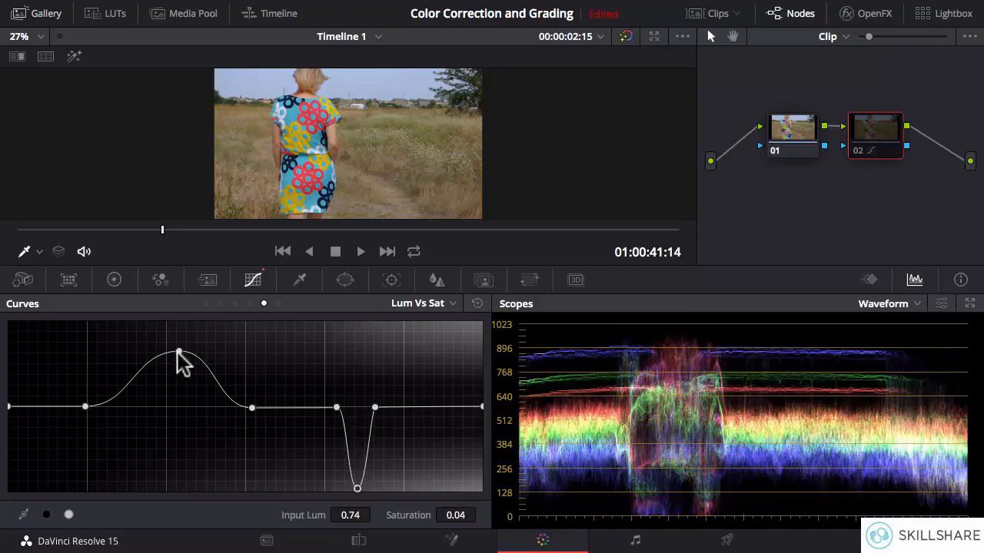
left_click_drag(178, 353, 172, 478)
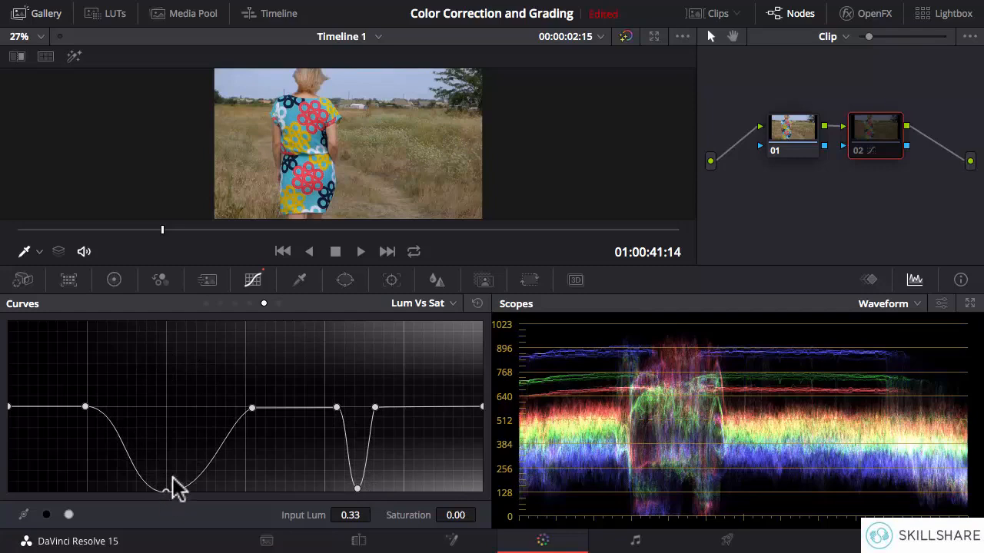
left_click(856, 152)
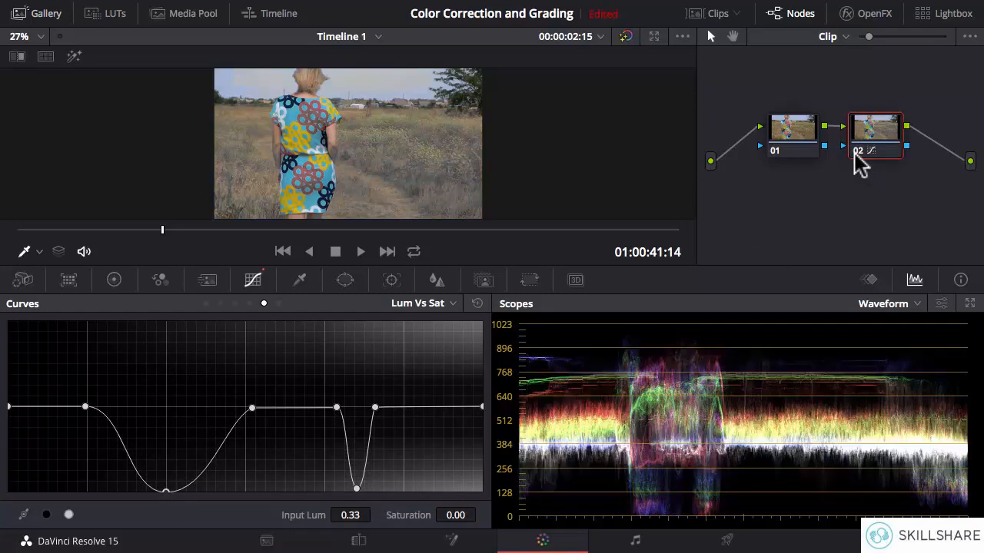
left_click(857, 152)
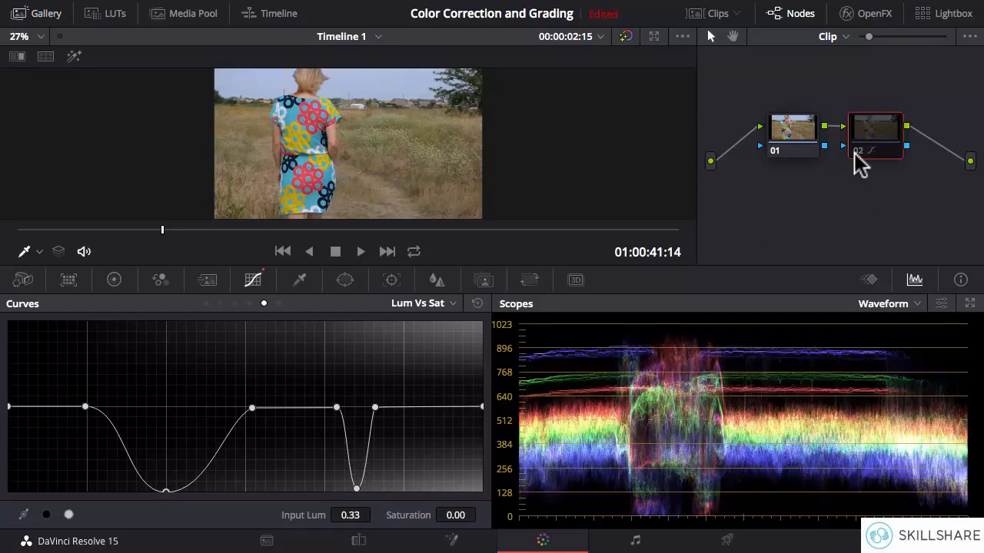
left_click(855, 151)
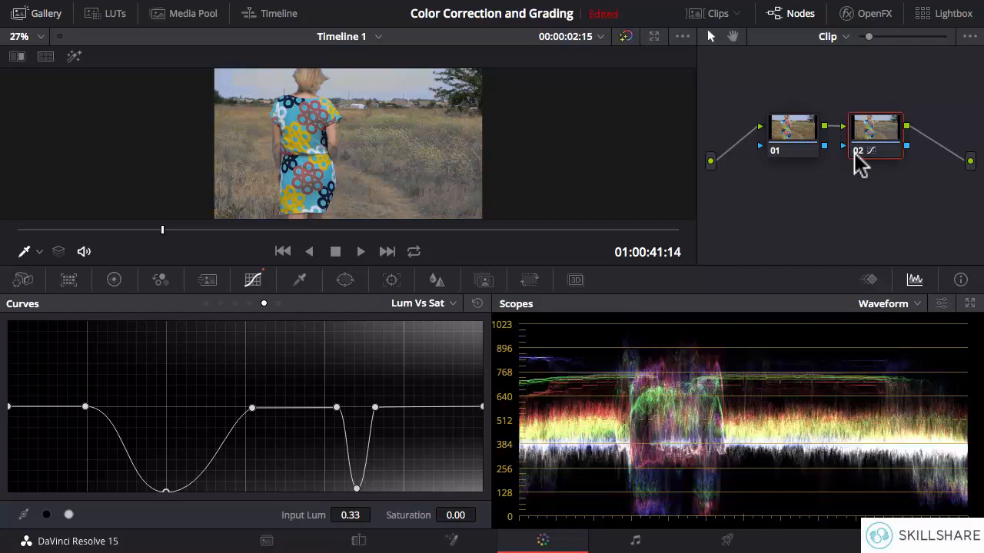
left_click(855, 152)
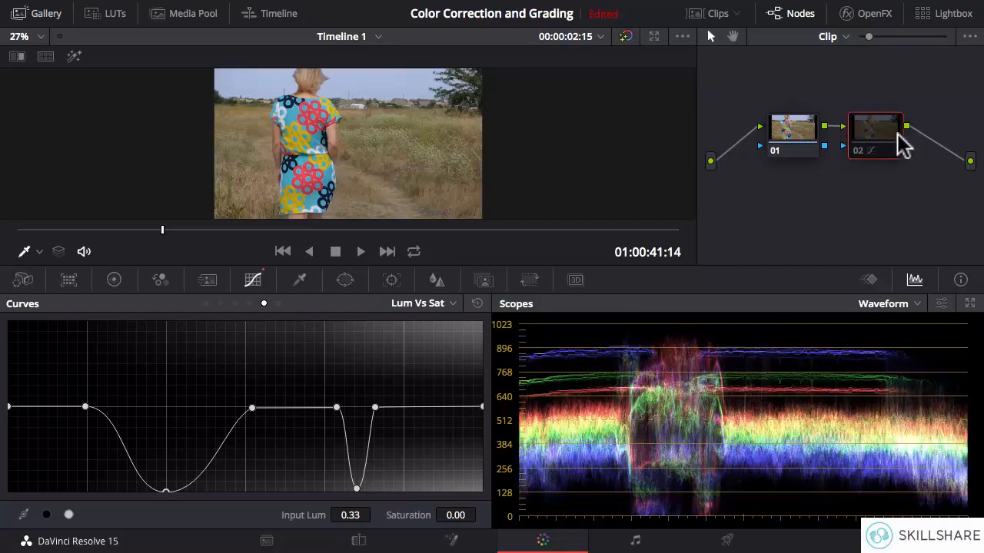
left_click(859, 150)
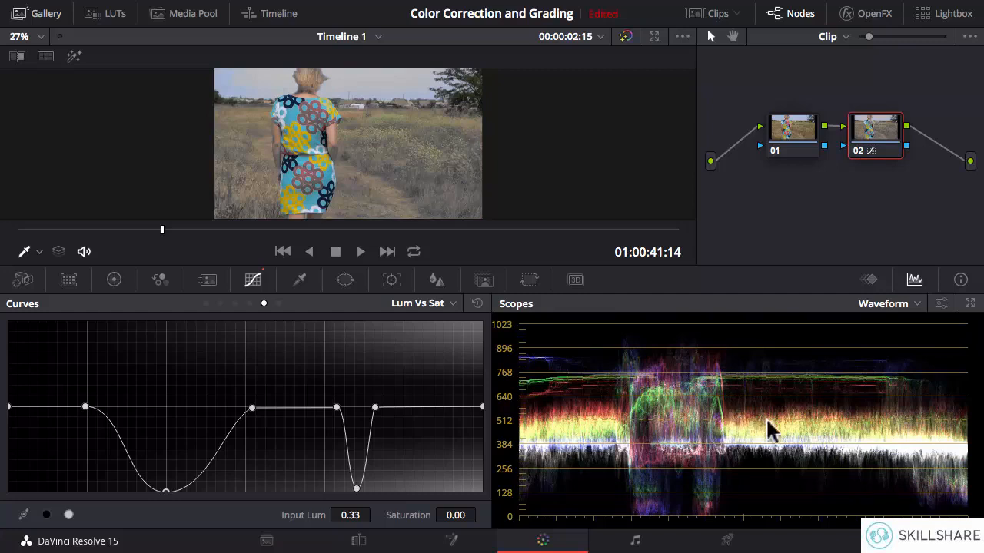
Reset node 02's Lum Vs Sat curve and switch to the Sat Vs Sat curve.
left_click(477, 303)
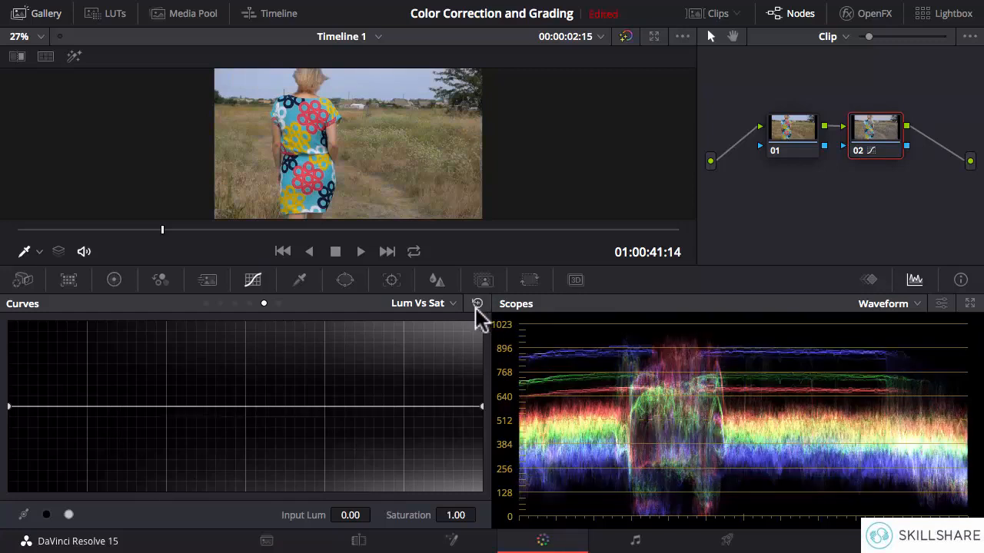
left_click(278, 303)
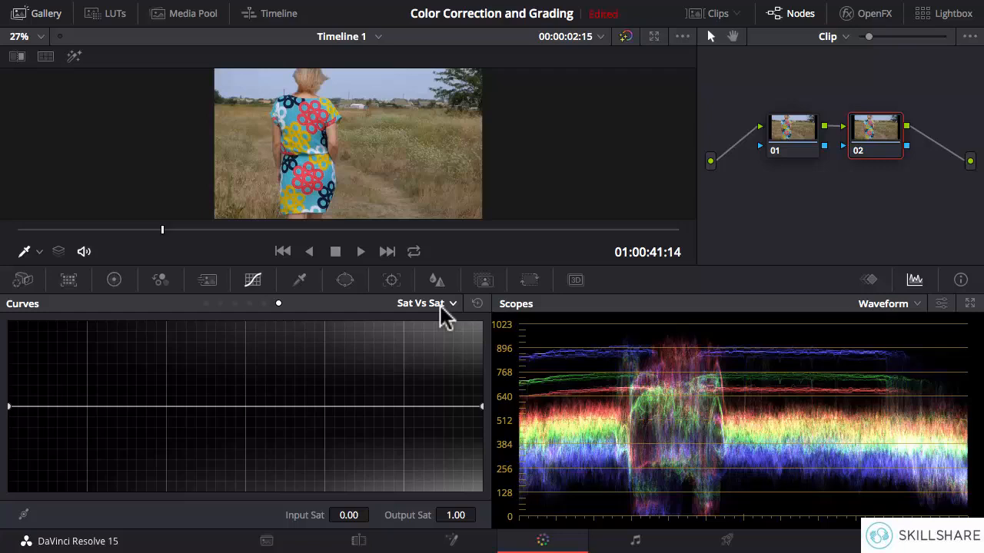
Try lowering the sampled sky point to Output Sat 0.00, shift it to Input Sat 0.09, and remove the point.
left_click(262, 78)
left_click_drag(90, 407, 75, 519)
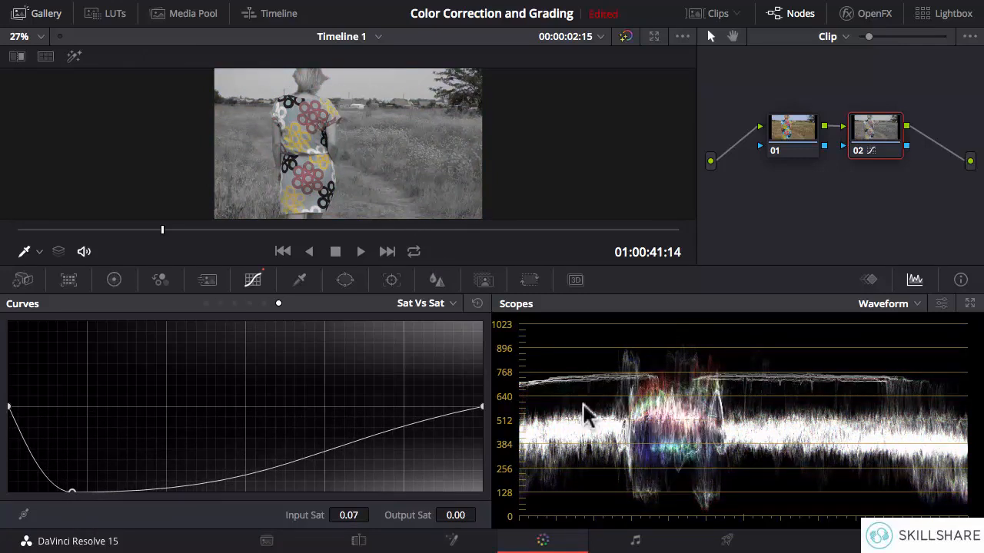
left_click_drag(73, 492, 92, 494)
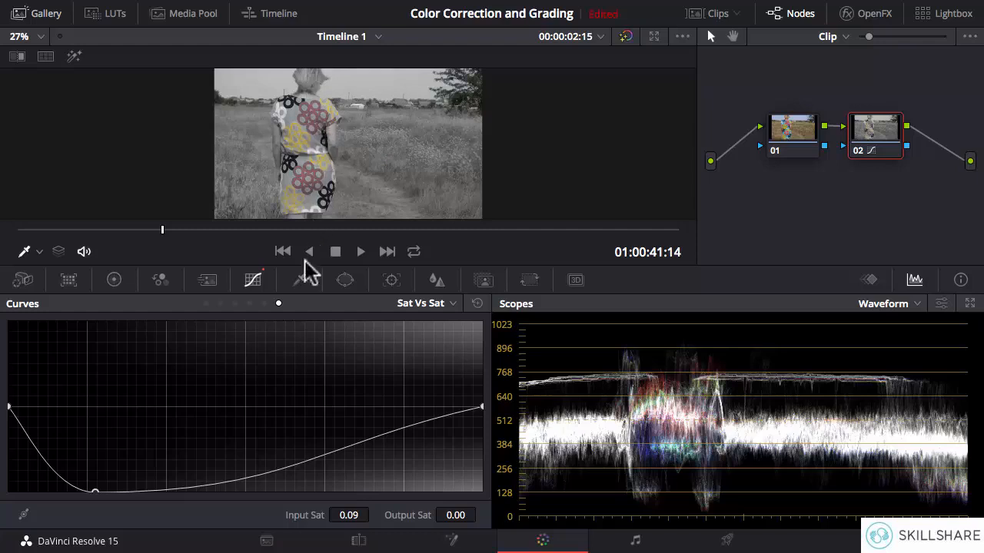
right_click(93, 491)
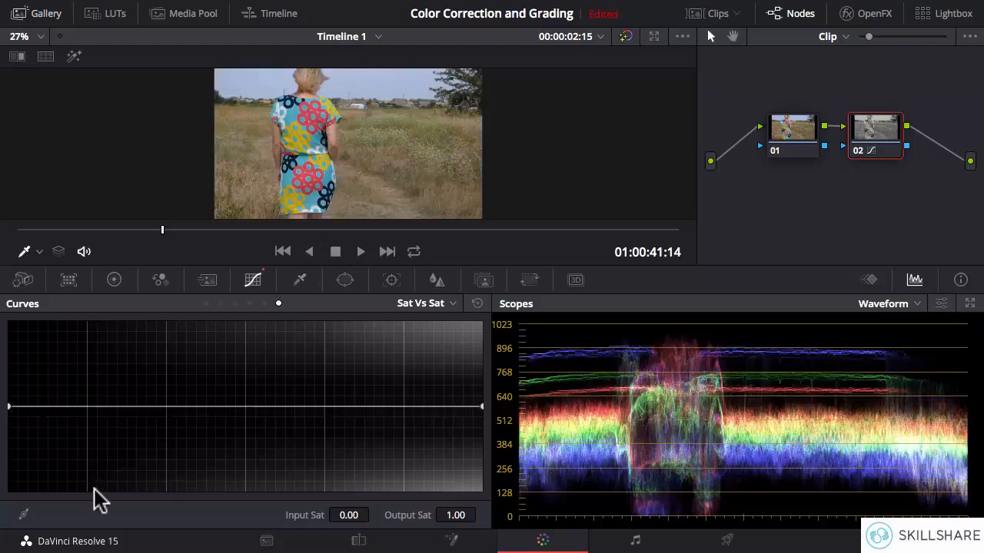
Sample the sky, anchor the curve at Input Sat 0.15, and pull the sampled point to Output Sat 0.00 at Input Sat 0.12.
left_click(342, 77)
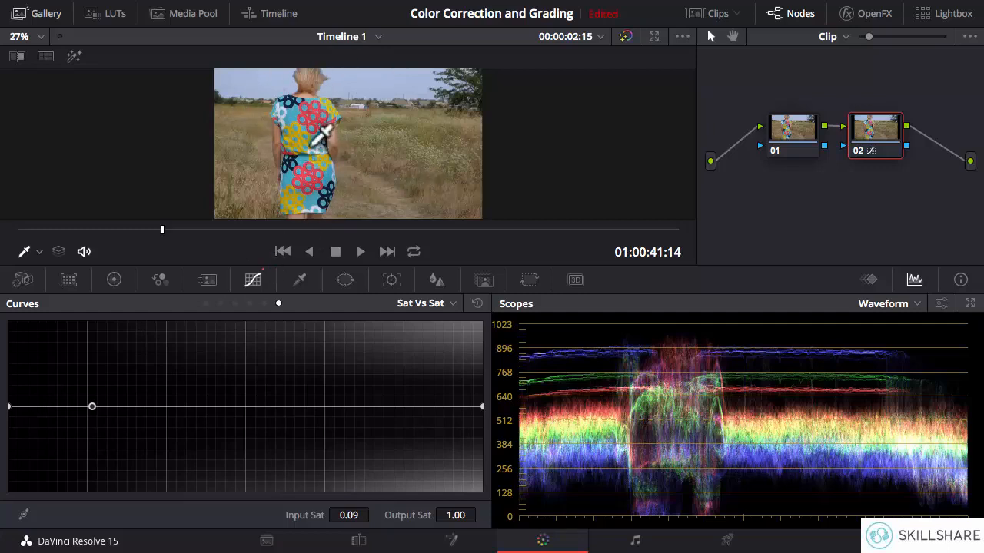
left_click(153, 408)
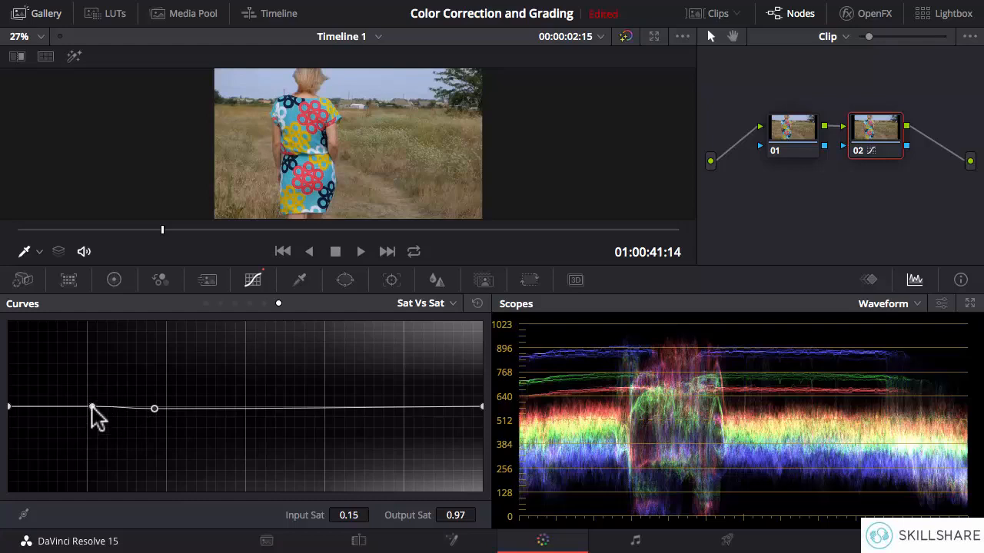
left_click_drag(92, 407, 125, 492)
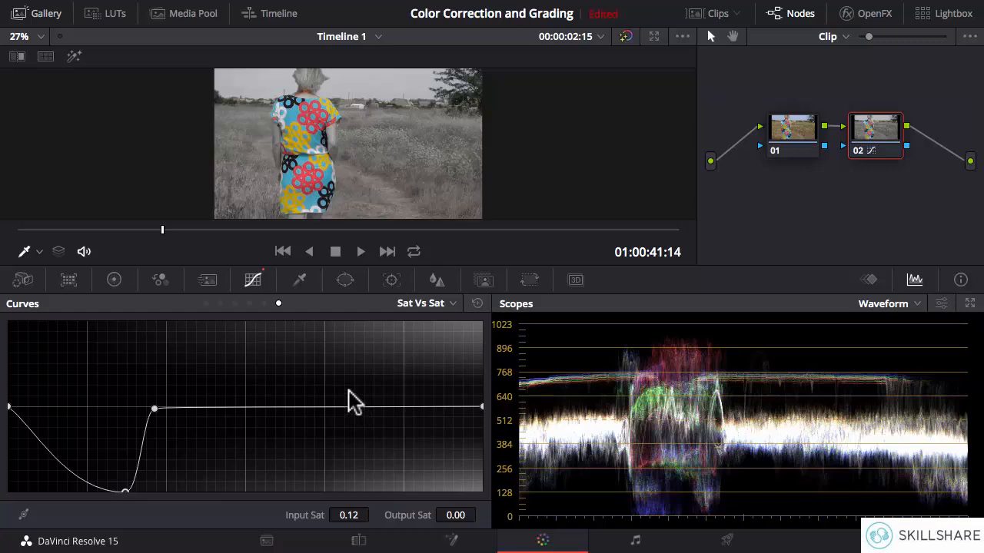
Compare the desaturated background with the original by toggling node 02 off and on, and reset the Sat Vs Sat curve.
left_click(858, 153)
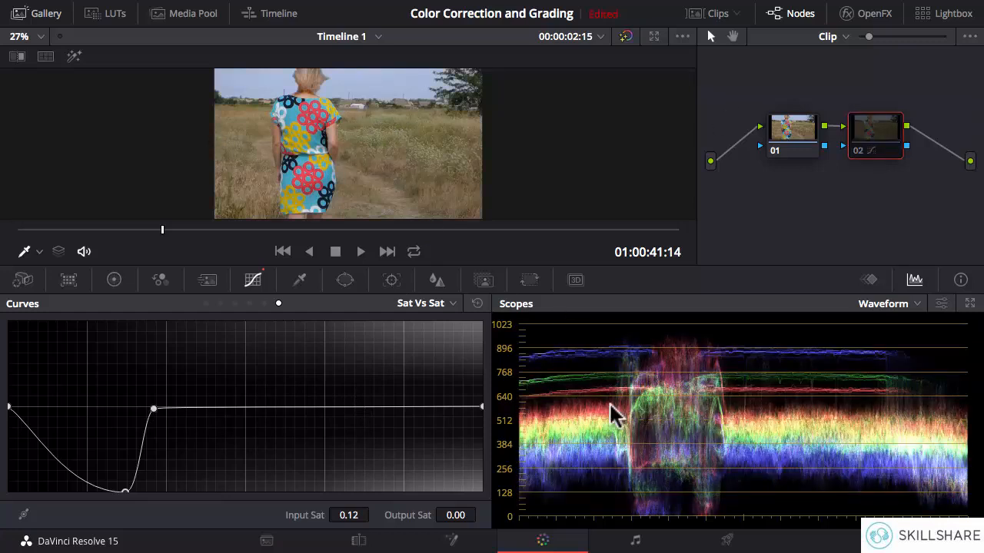
left_click(859, 152)
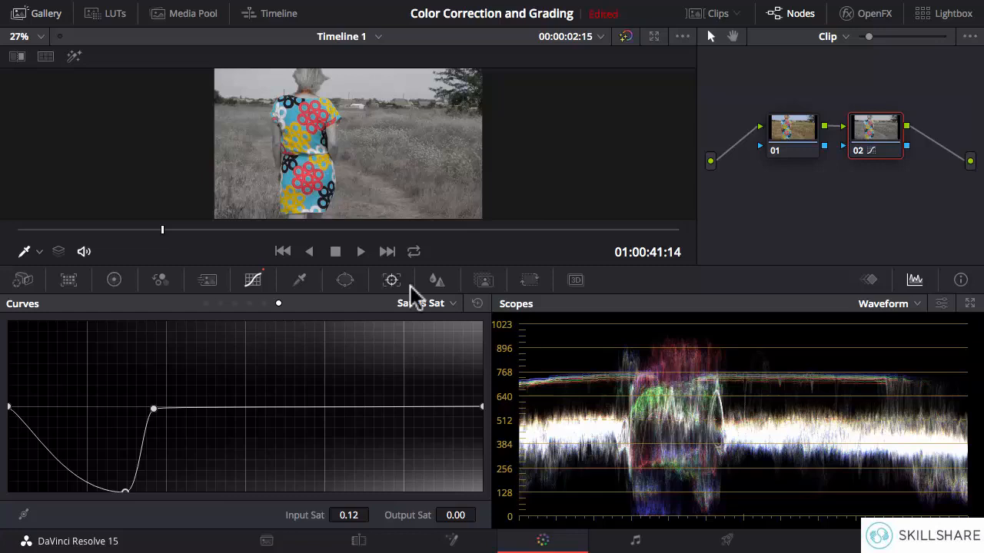
left_click(477, 304)
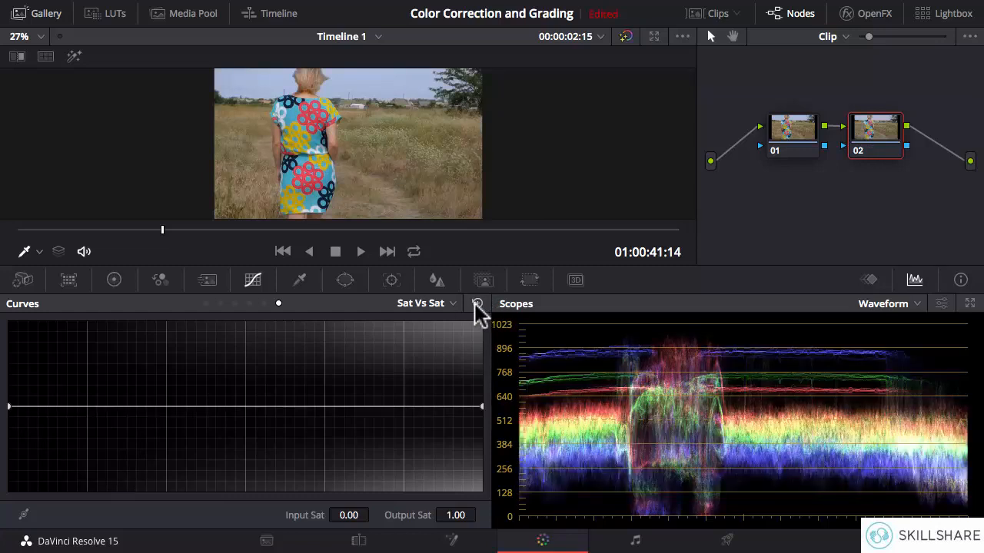